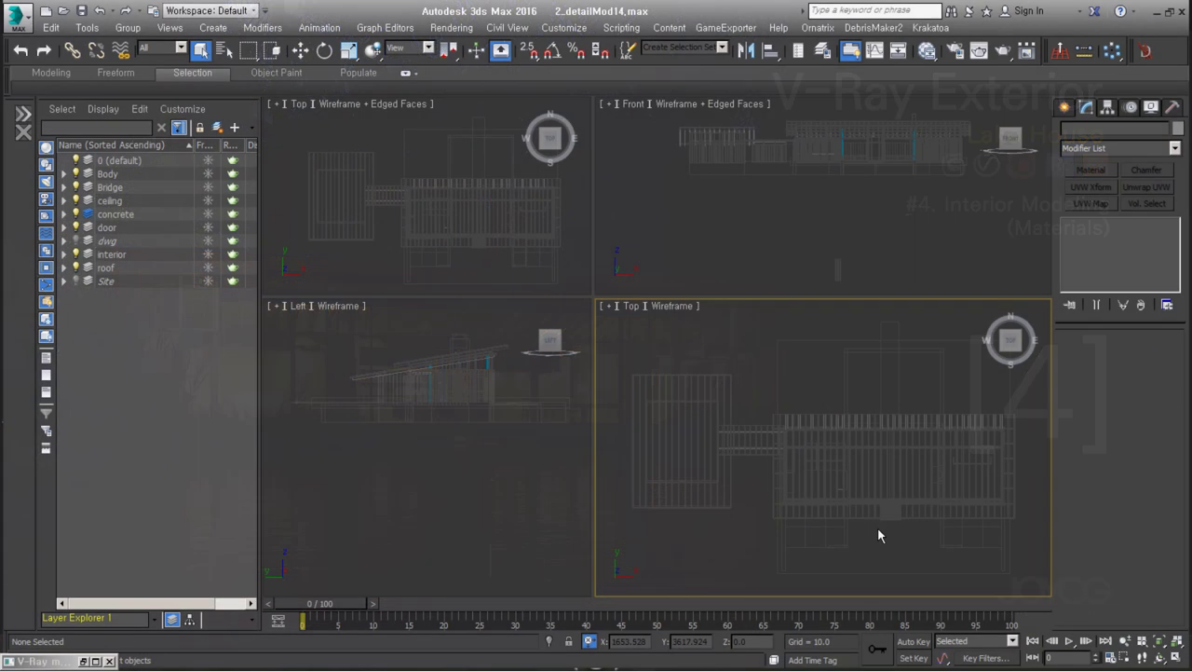
Orbit the bottom-right viewport into an angled orthographic view of the lake house.
middle_click_drag(877, 527, 776, 493, "alt")
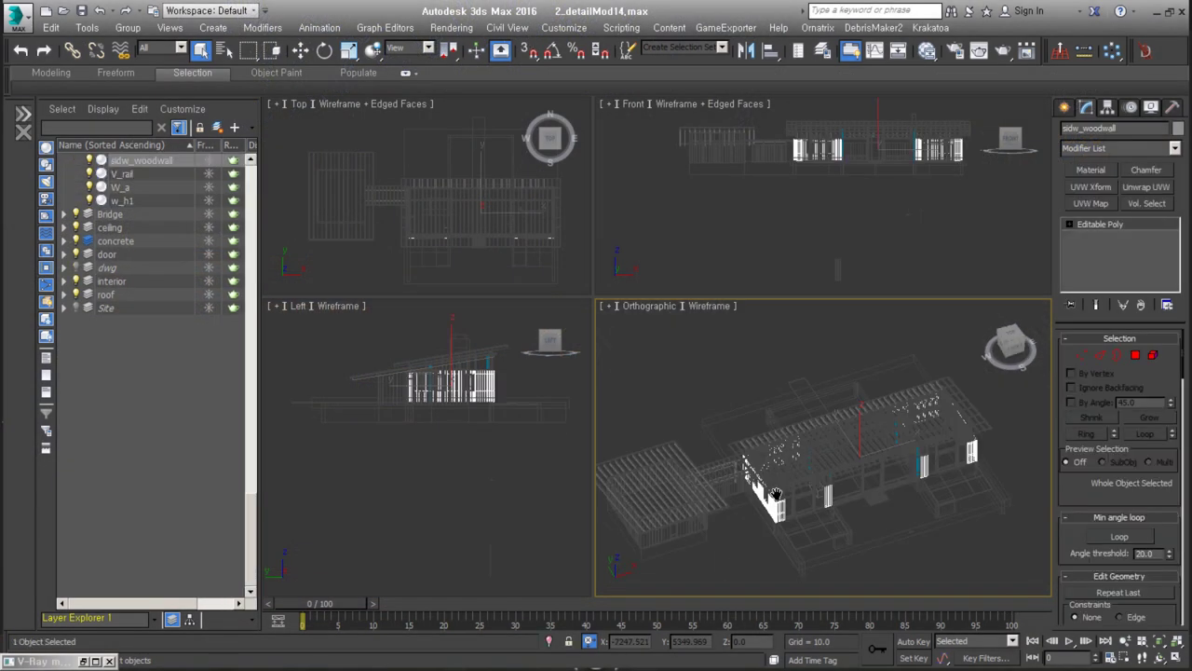
Add a VRaySun aimed down at the house, accepting the VRaySky environment map.
scroll(776, 494, "down", 2)
mouse_move(956, 504)
middle_mouse_down("alt")
mouse_move(875, 487)
mouse_move(919, 511)
mouse_move(857, 504)
middle_mouse_up("alt")
scroll(874, 487, "up", 3)
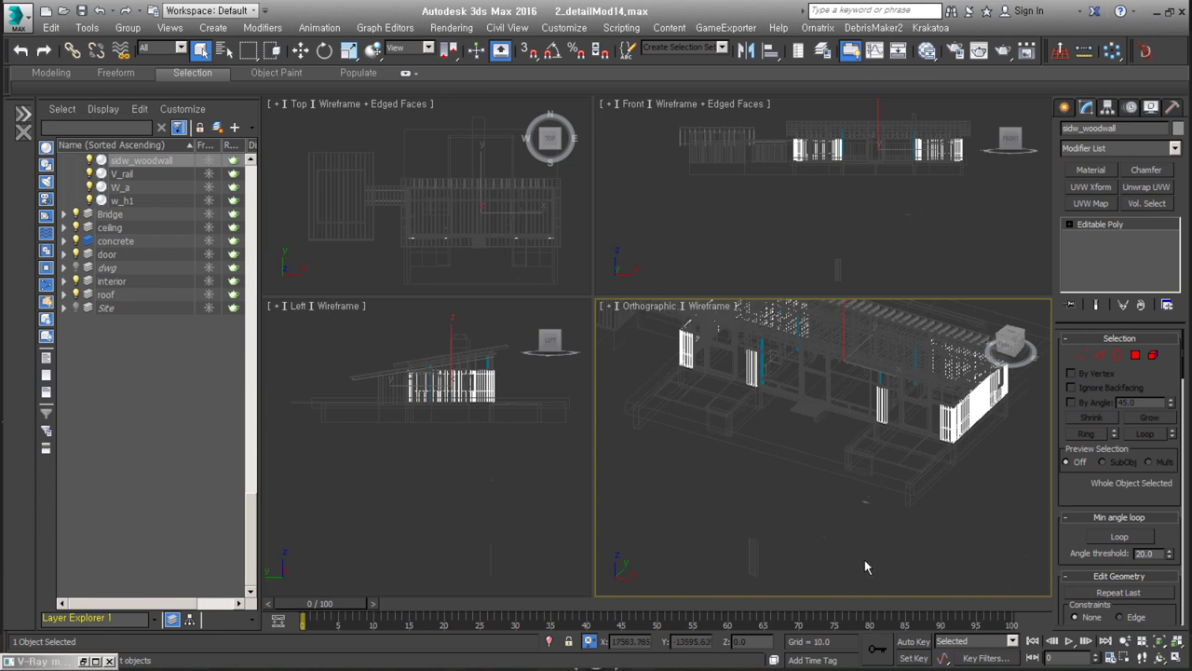
middle_click_drag(873, 554, 835, 549, "alt")
left_click(835, 549)
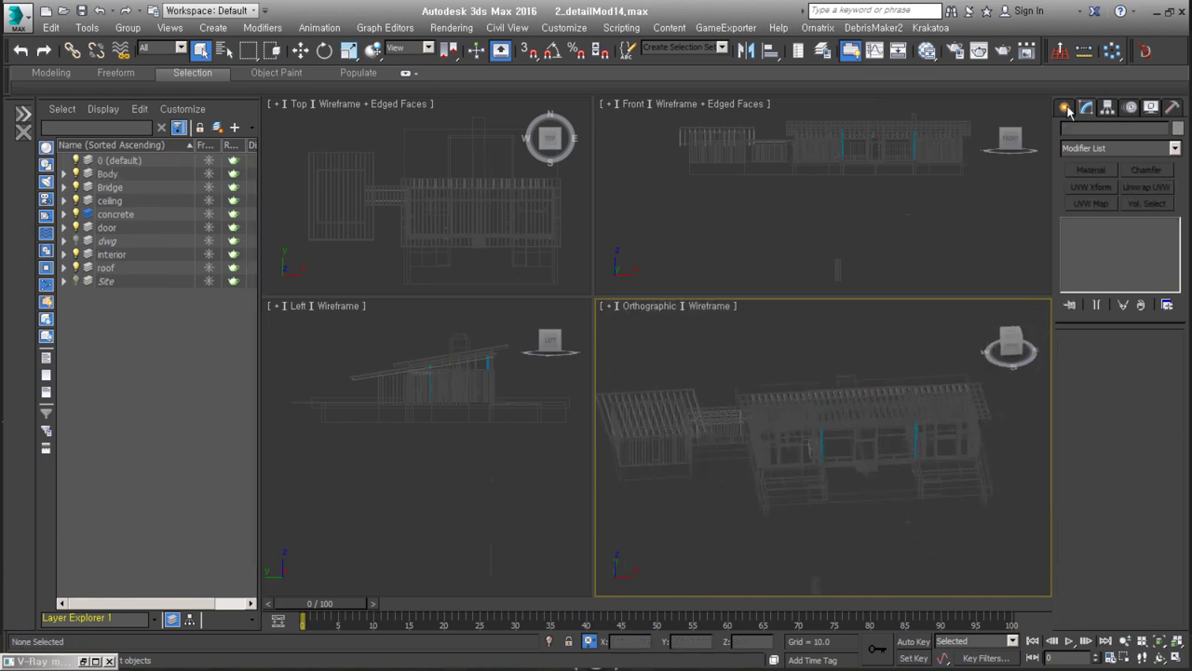
left_click_drag(655, 119, 817, 270)
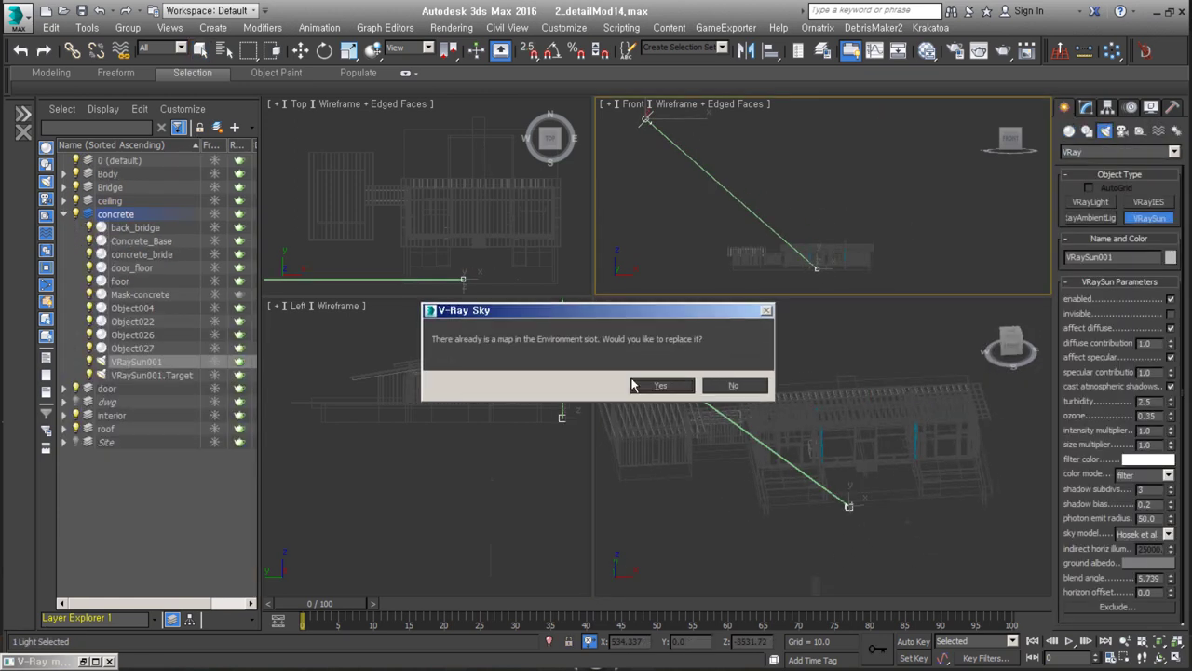
left_click(642, 378)
right_click(452, 200)
Set the VRaySun size multiplier to 3.0.
key("w")
left_click(1086, 106)
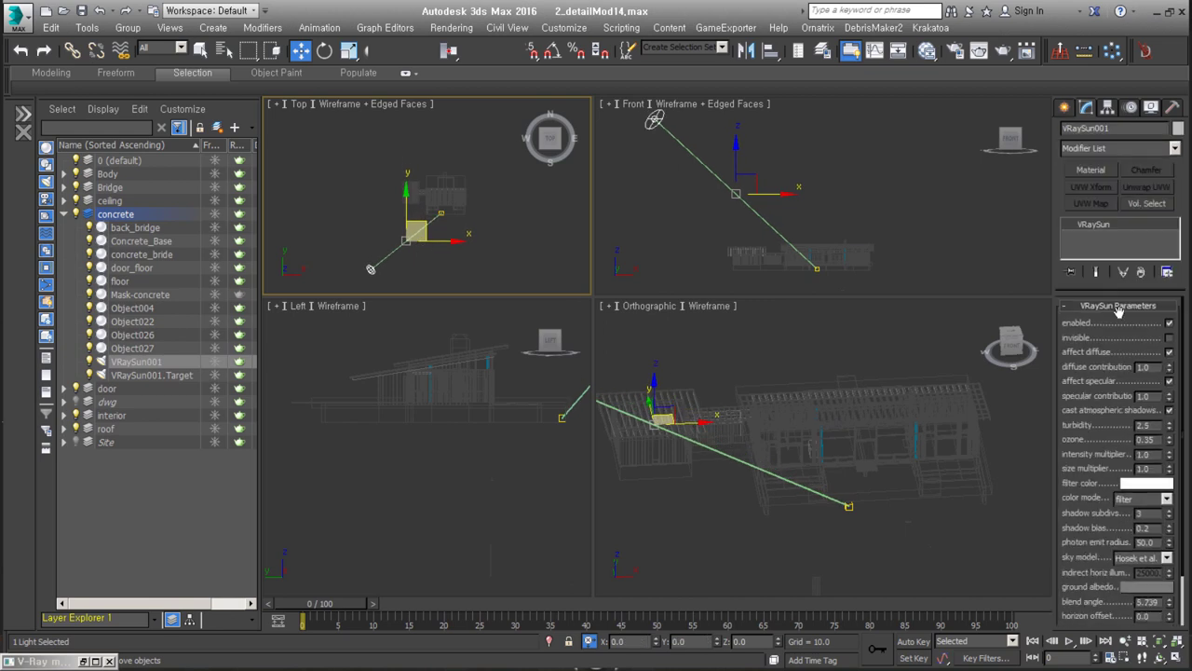
type("3")
key("Return")
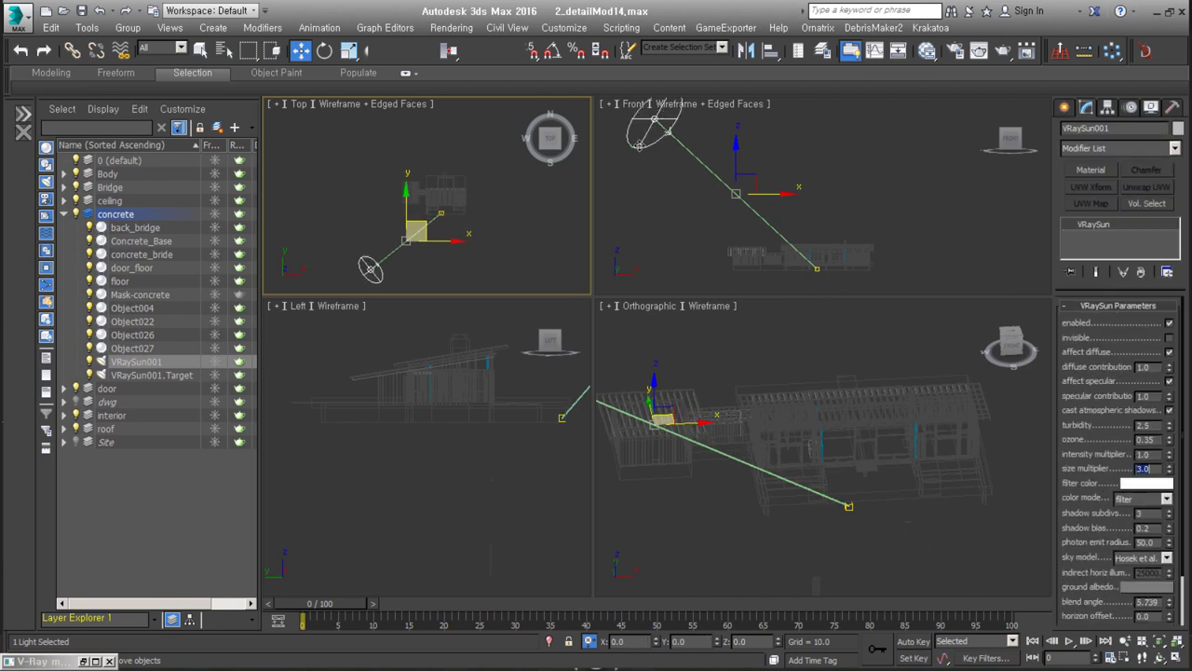
Switch the orbited view to perspective and bring up Render Setup's V-Ray settings.
left_click(920, 522)
middle_click_drag(879, 479, 779, 479, "alt")
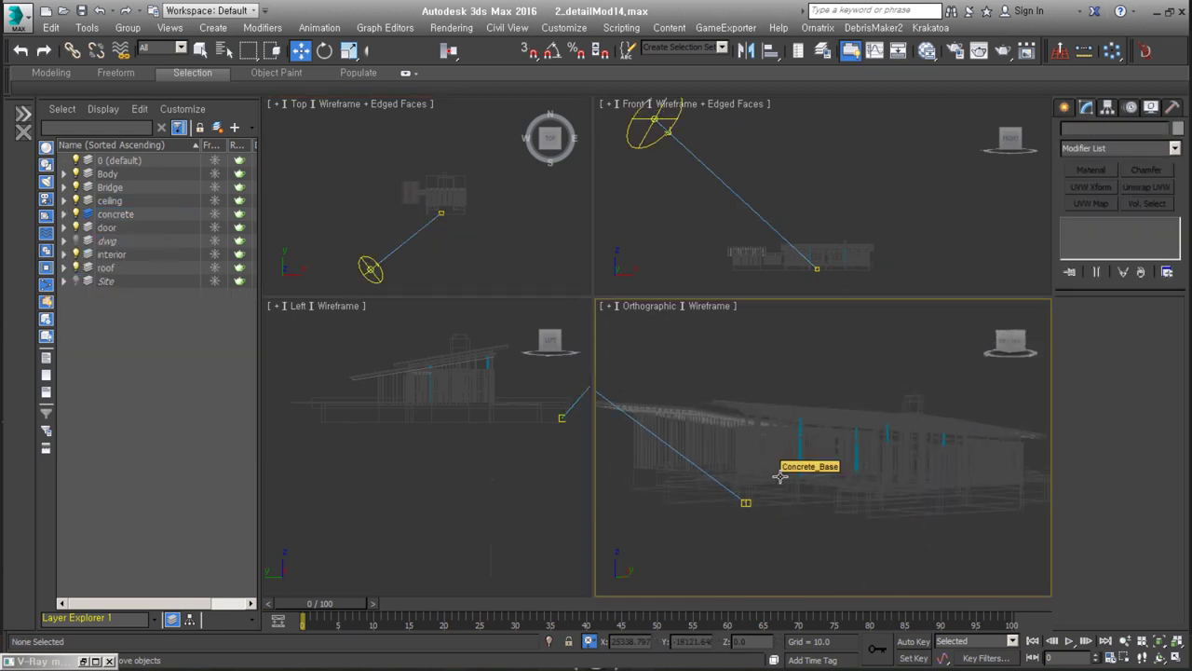
key("p")
key("F10")
left_click(260, 333)
Set the V-Ray image sampler to Bucket and colour mapping to HSV exponential.
left_click(263, 387)
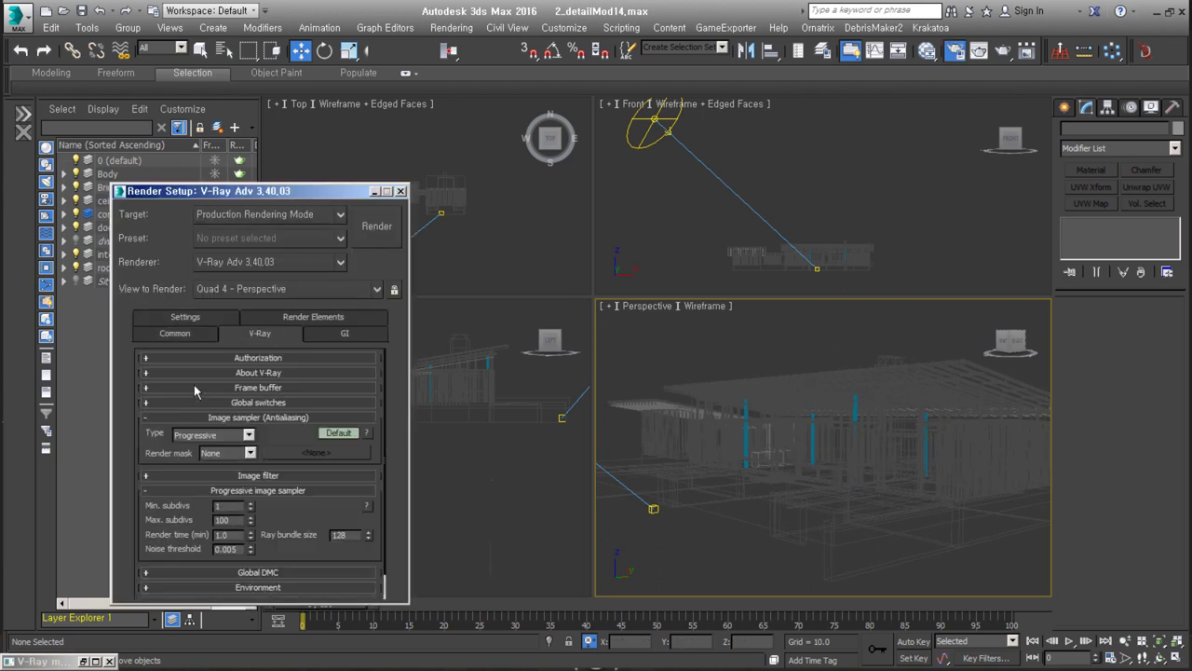
left_click(263, 388)
left_click_drag(233, 190, 239, 100)
left_click(254, 343)
left_click(224, 355)
left_click(263, 384)
left_click(264, 384)
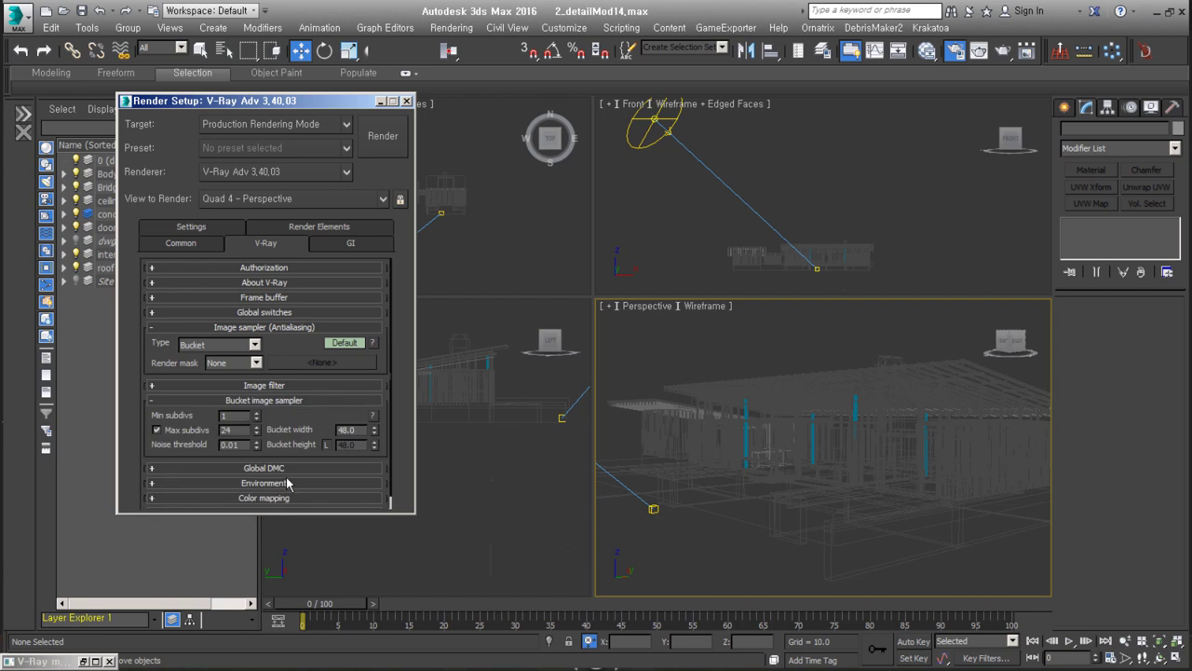
left_click(263, 498)
scroll(263, 447, "down", 3)
left_click(251, 452)
left_click(237, 486)
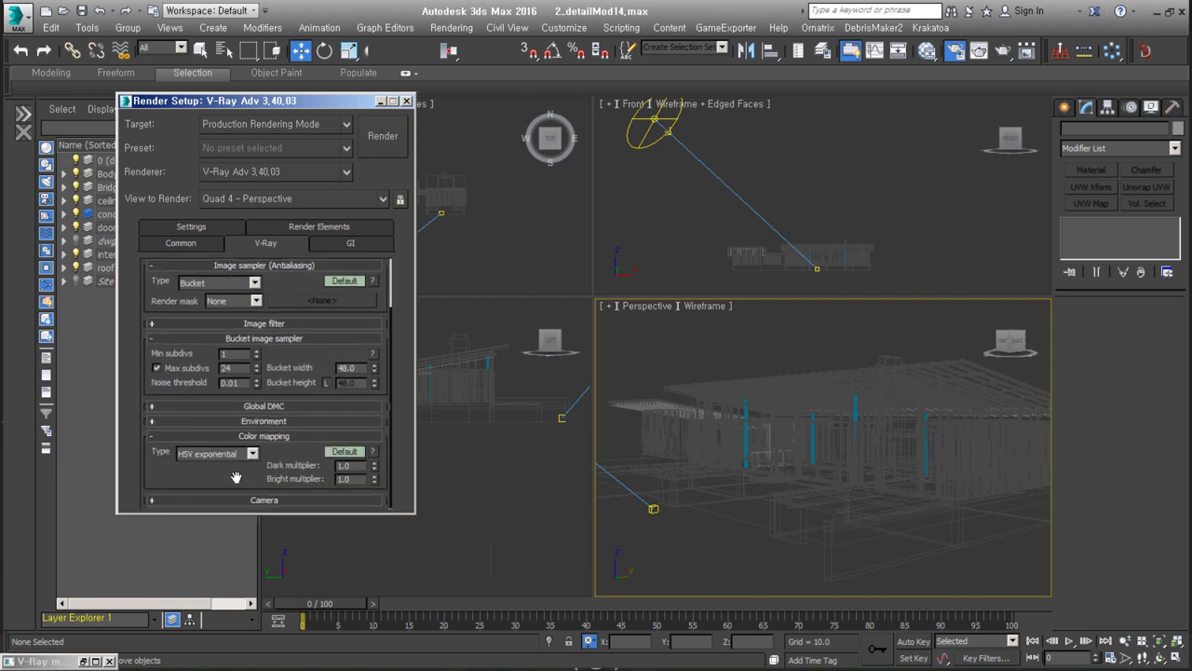
left_click(343, 451)
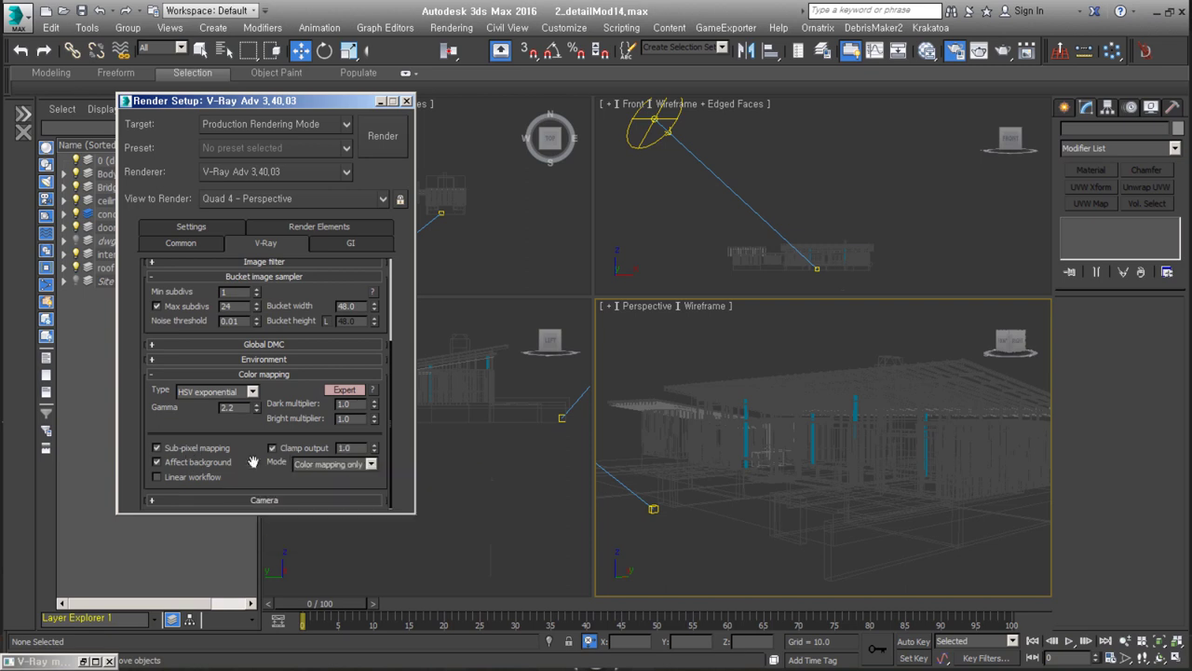
Set the primary GI engine to Irradiance map with the Custom preset.
left_click(359, 246)
left_click(283, 299)
left_click(261, 311)
left_click(264, 342)
left_click(279, 358)
left_click(261, 404)
scroll(333, 331, "down", 2)
left_click(344, 311)
scroll(271, 373, "up", 2)
left_click(279, 342)
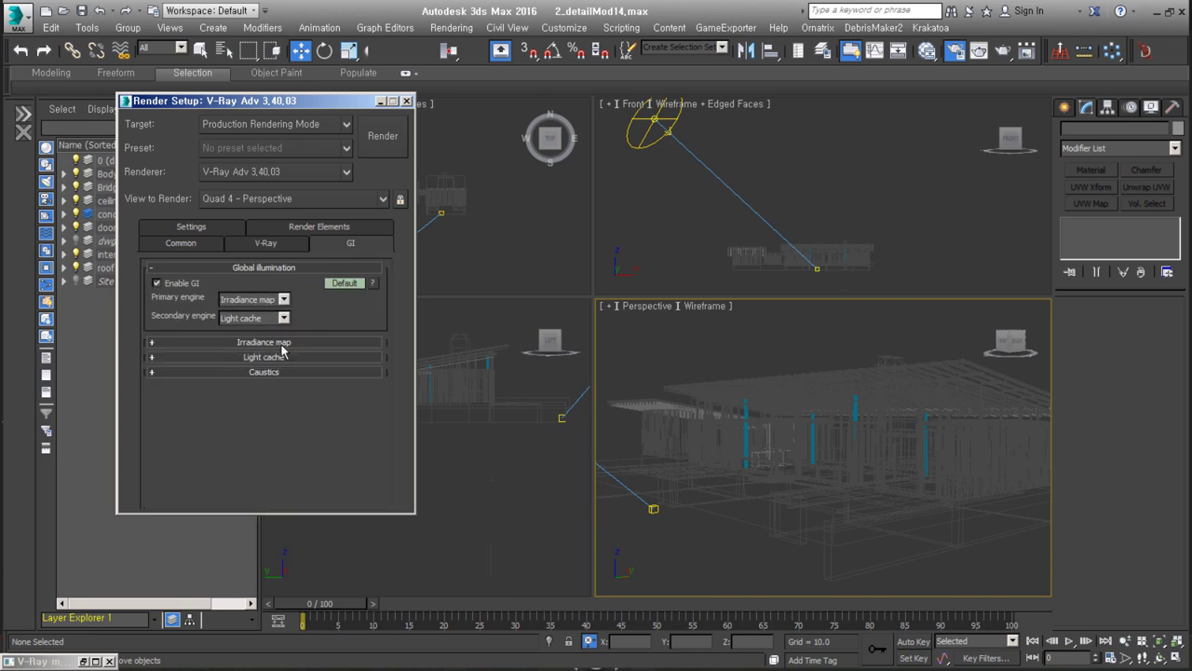
left_click(264, 357)
Review the System, Render Elements and Common settings, then choose an override material.
left_click(191, 229)
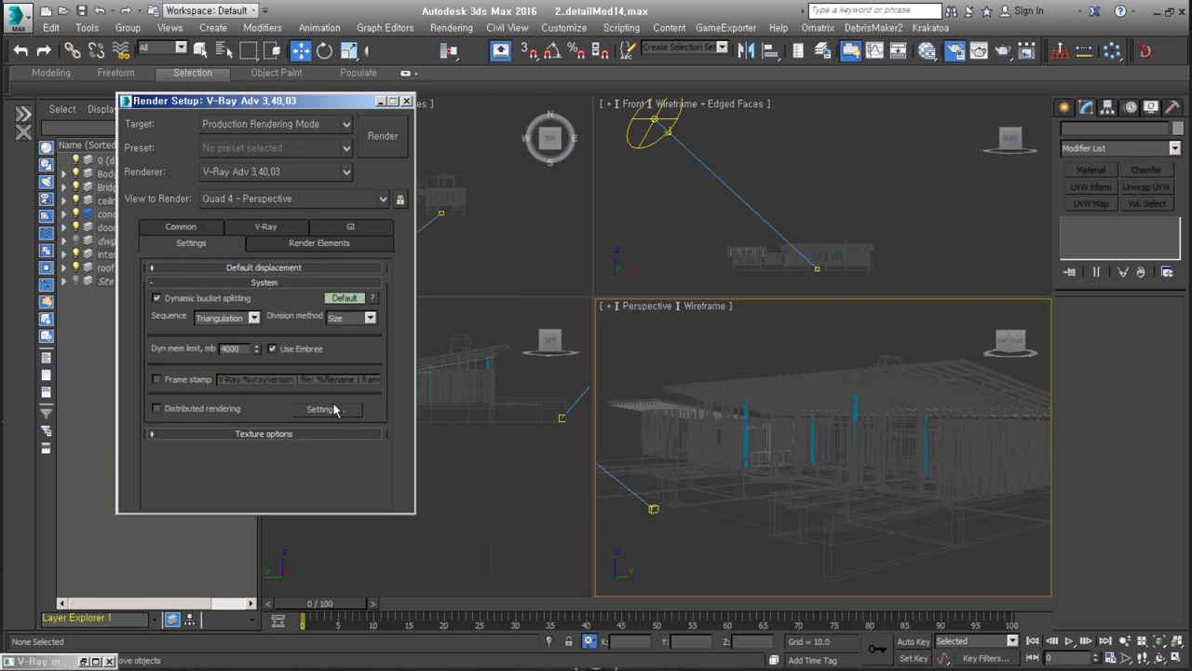
left_click(308, 244)
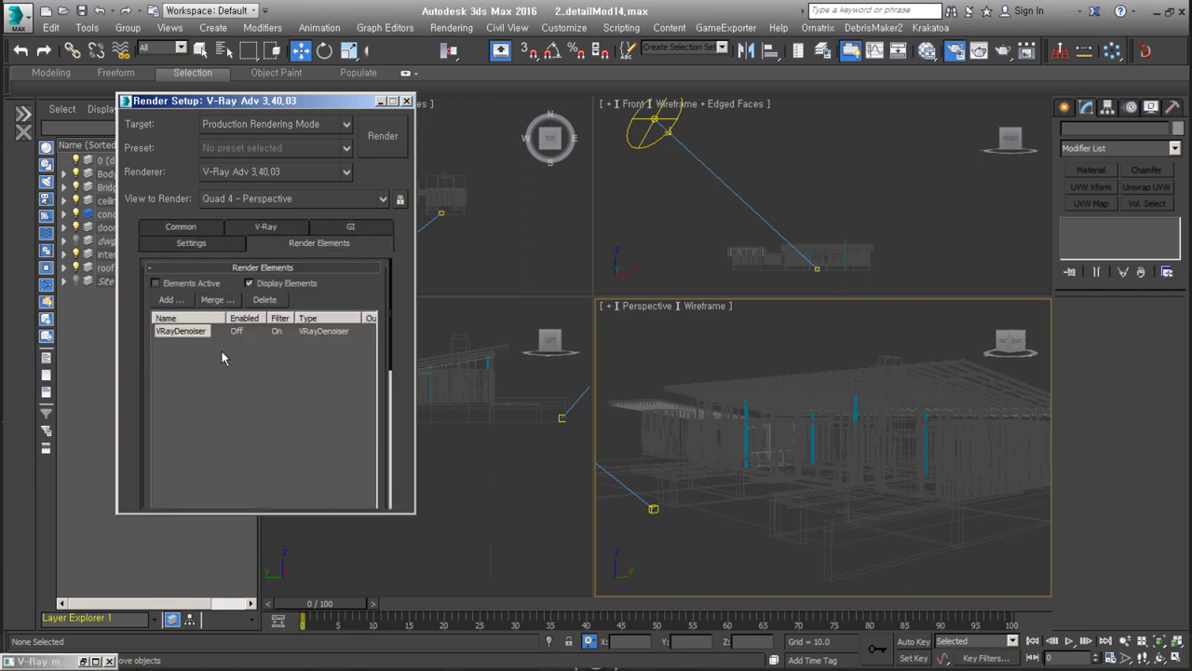
left_click(198, 224)
left_click(266, 242)
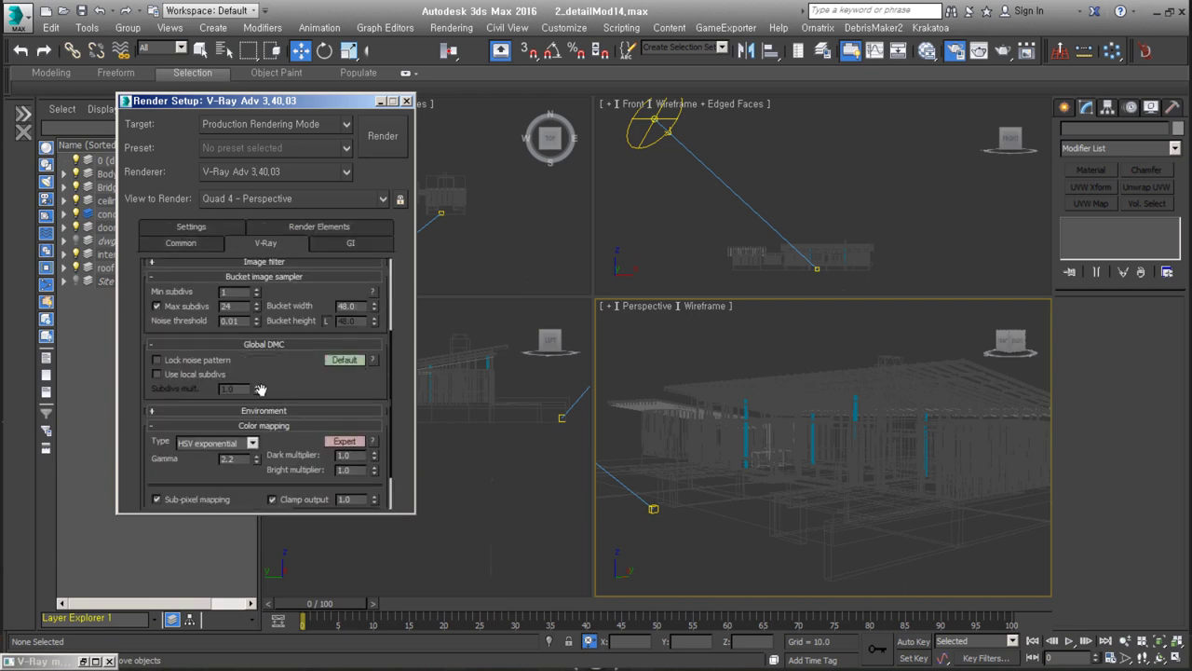
left_click(351, 375)
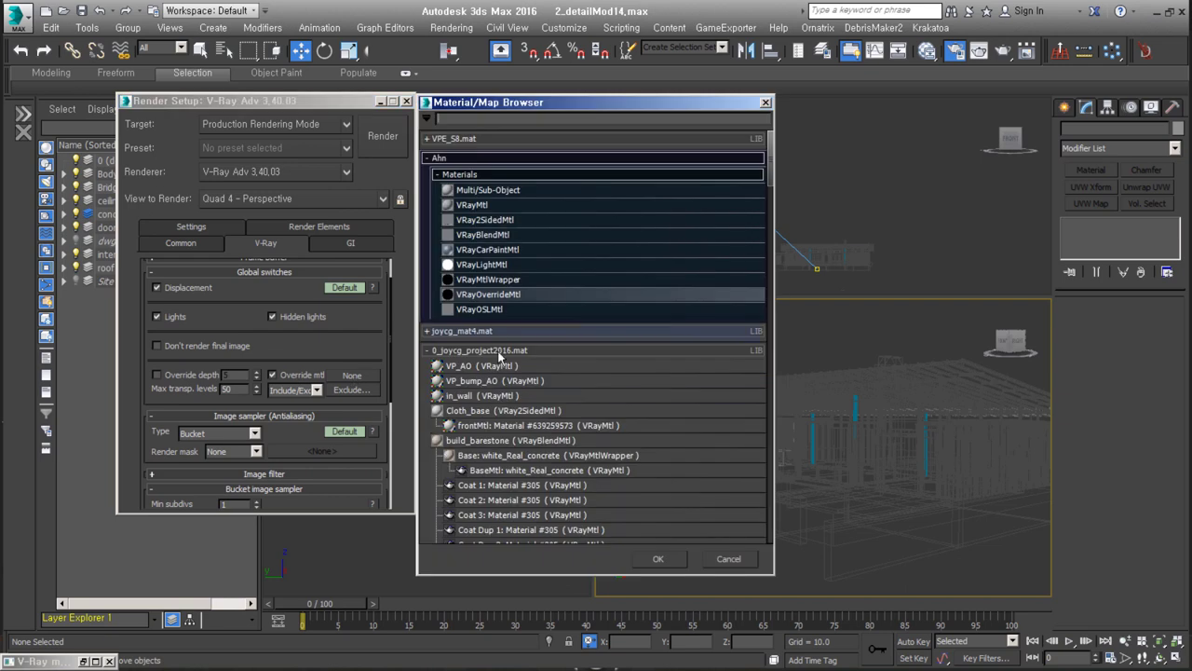
Assign a VP library material as the scene's override material and check Environment and Effects.
left_click(429, 349)
double_click(484, 439)
left_click(451, 27)
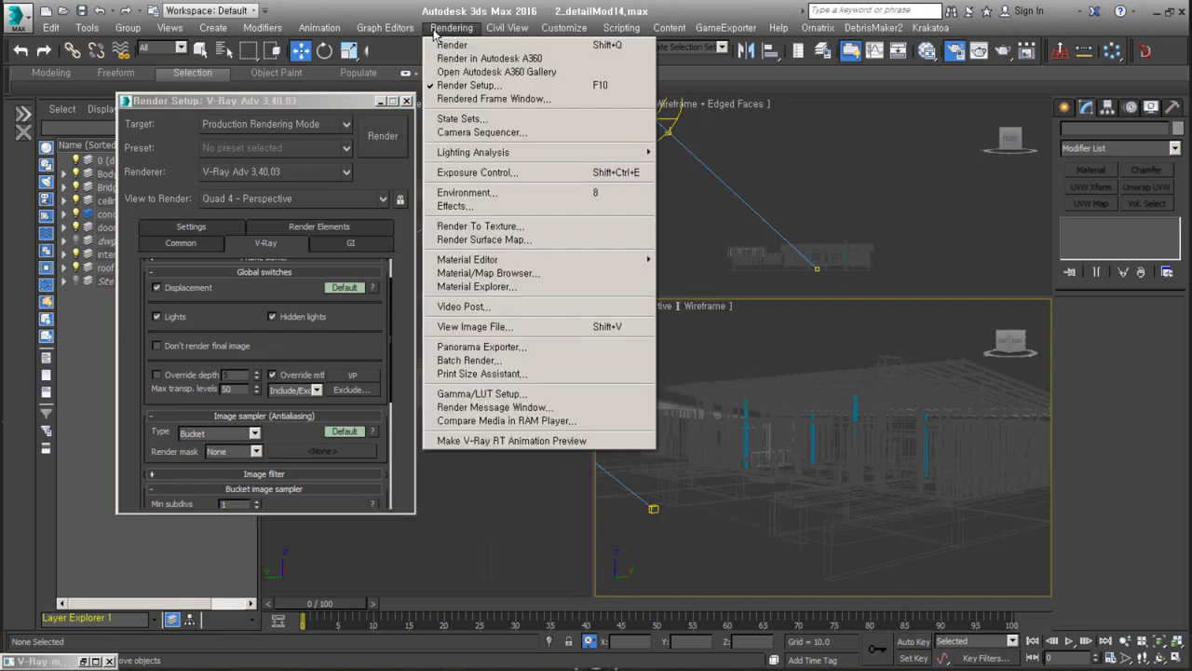
left_click(456, 195)
scroll(590, 360, "down", 2)
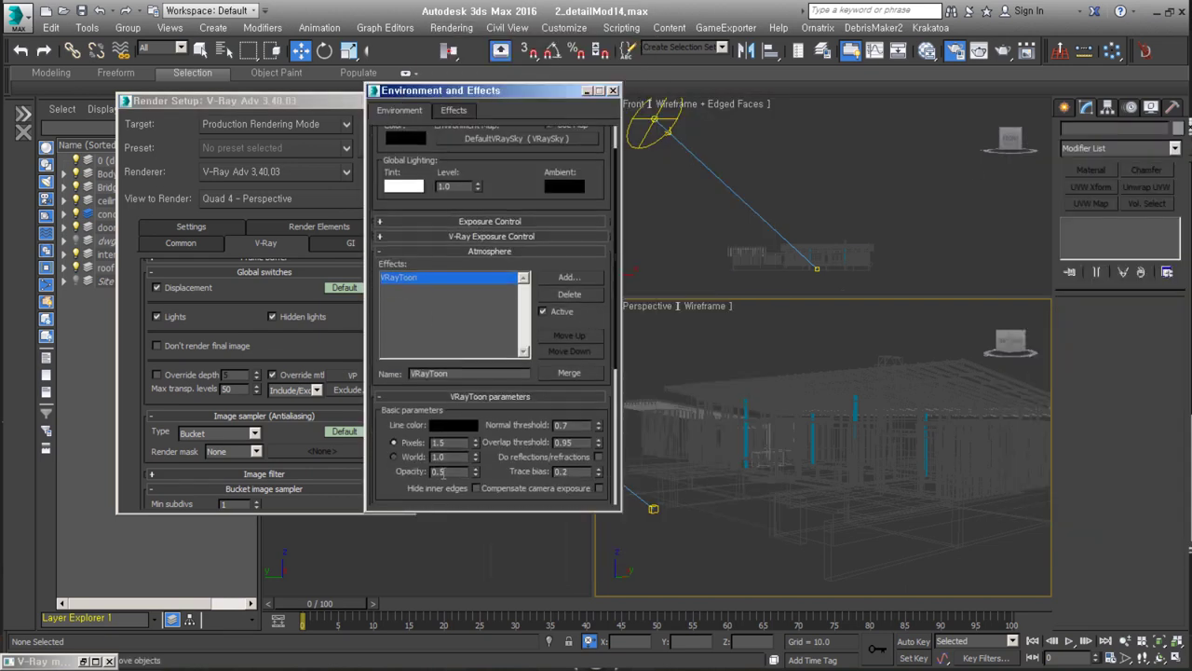
left_click(612, 91)
Switch exposure control to VRay Exposure Control and inspect its white balance colour.
left_click(727, 214)
left_click(451, 27)
left_click(503, 174)
scroll(373, 232, "down", 3)
left_click(391, 166)
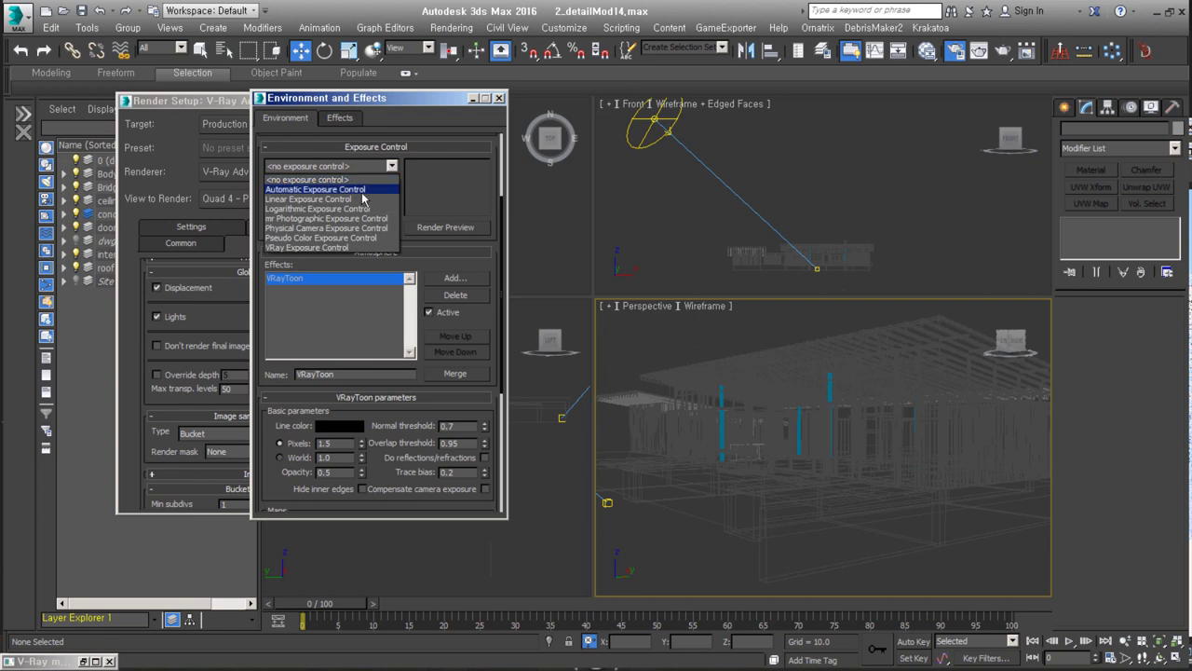
left_click(363, 247)
left_click(437, 397)
left_click(412, 218)
Test-render the house, then exclude the glass objects from the override material.
key("shift+q")
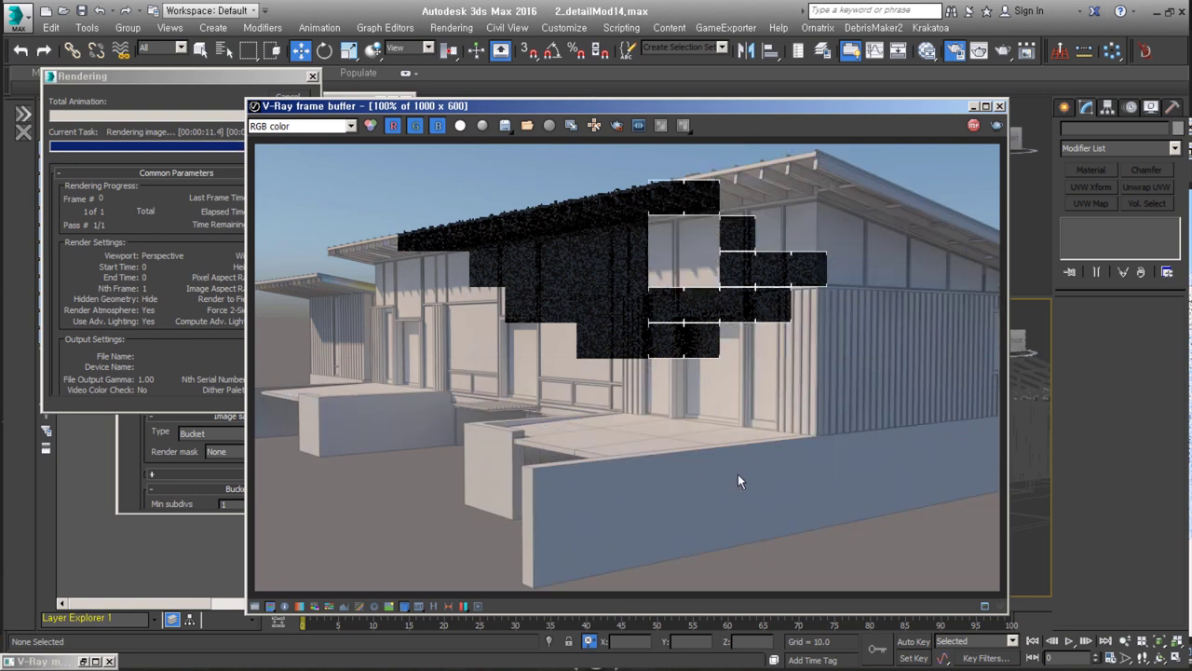
left_click(999, 105)
left_click(931, 389)
left_click(918, 388)
left_click(368, 391)
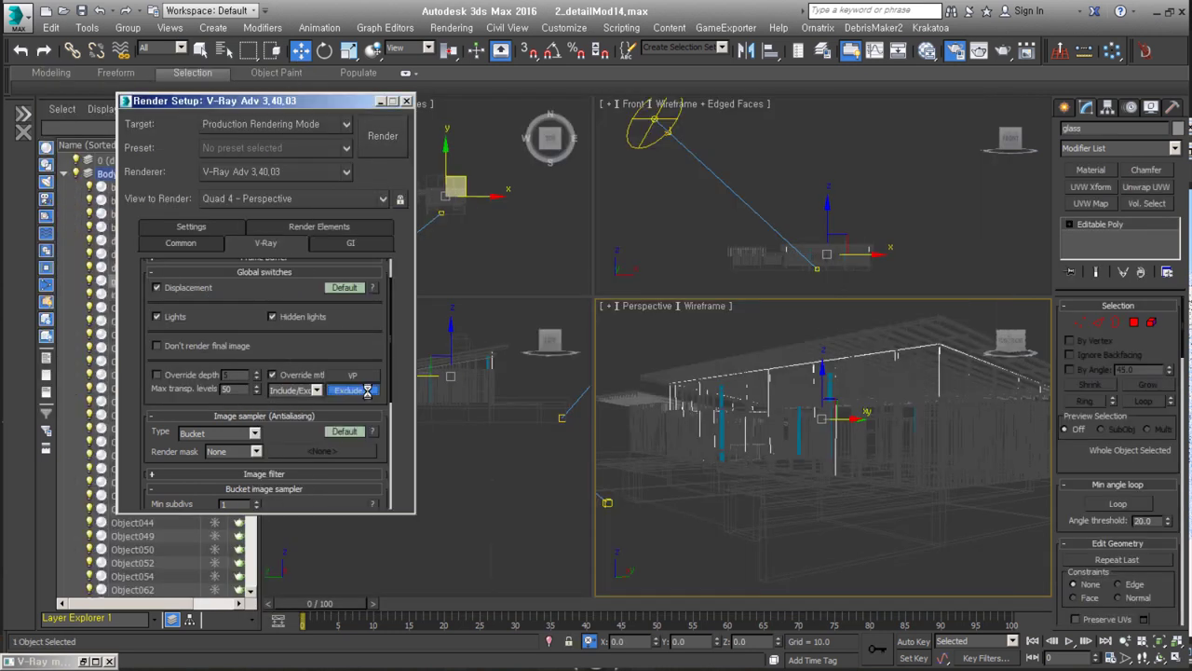
left_click(373, 438)
left_click(373, 329, "ctrl")
left_click(382, 303, "ctrl")
left_click(752, 499)
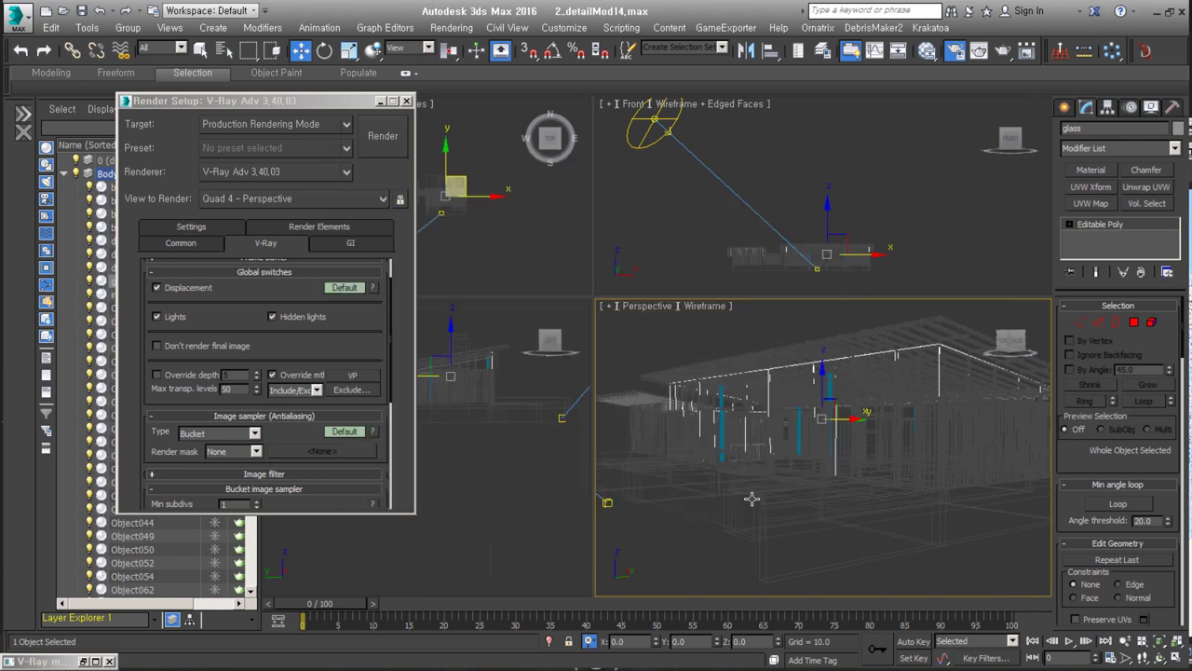
Re-render the house to confirm the windows now show see-through glass.
left_click(388, 136)
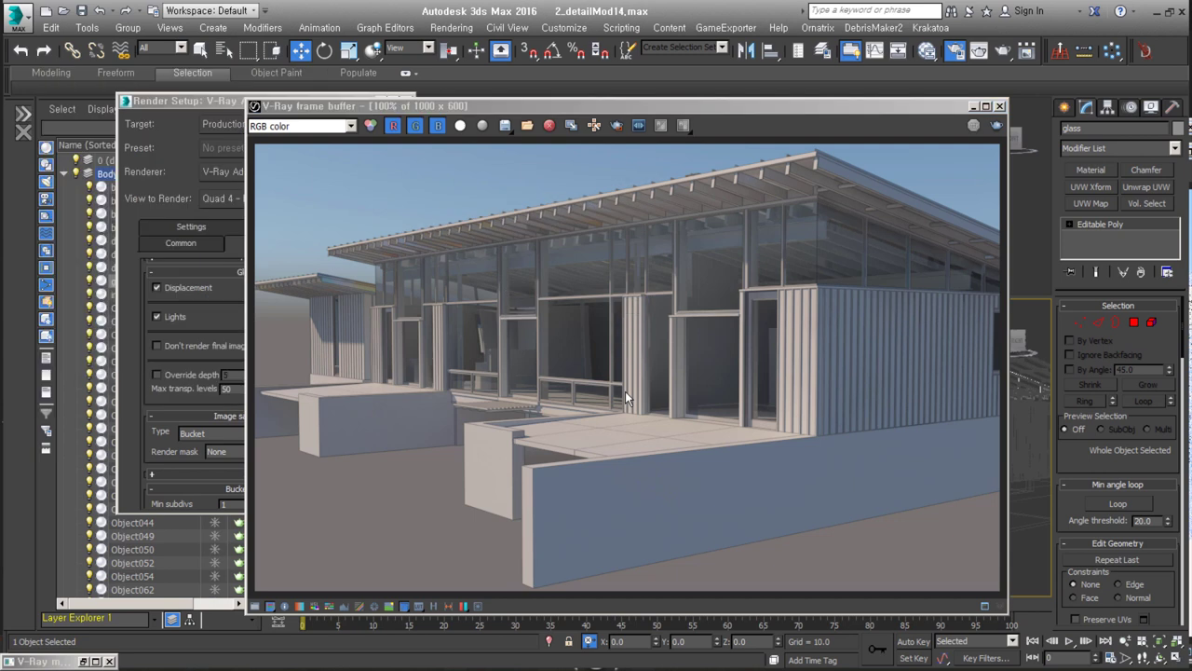
left_click(1000, 105)
left_click(1065, 107)
Create a Dome-type VRayLight in the Top view.
left_click(1091, 201)
left_click(1149, 298)
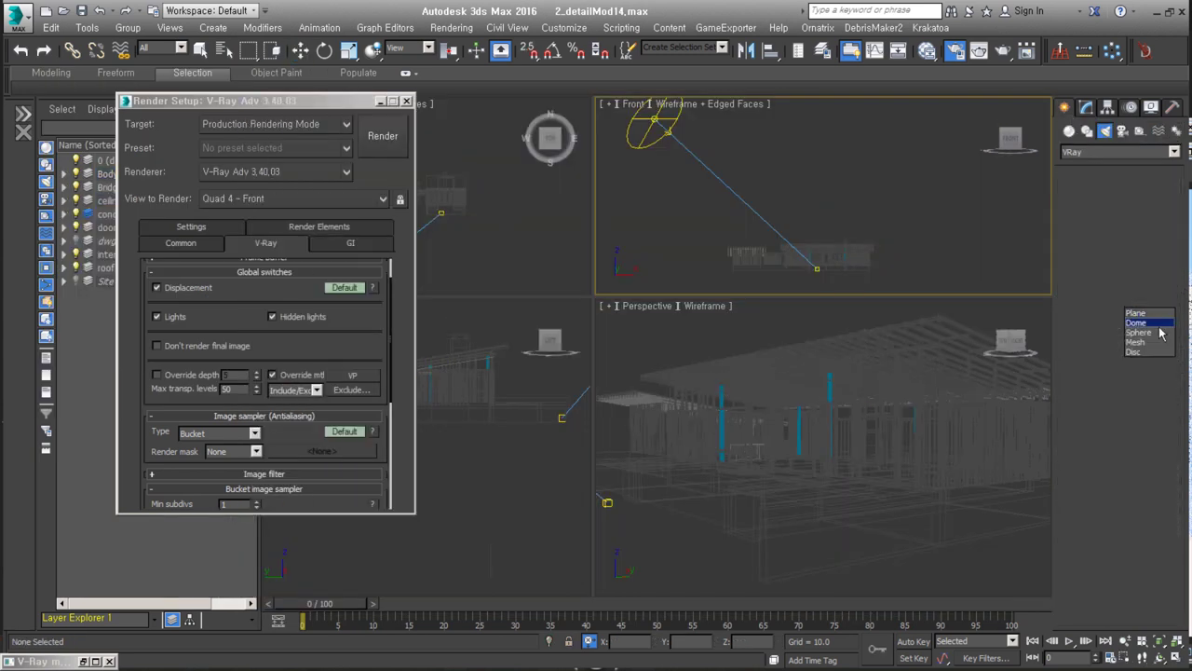
left_click(1141, 319)
left_click(477, 227)
right_click(496, 232)
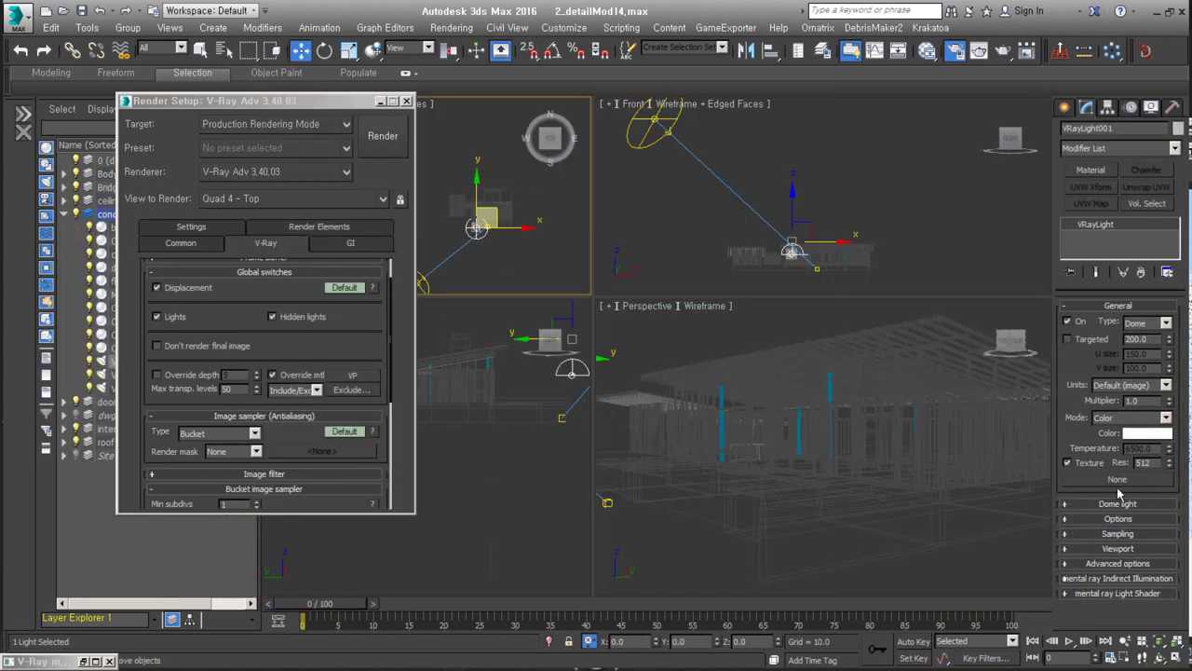
Texture the dome light with a VRayHDRI loading vp_HDRi_v2_06.hdr and drag it into Slate.
left_click(1116, 479)
double_click(484, 477)
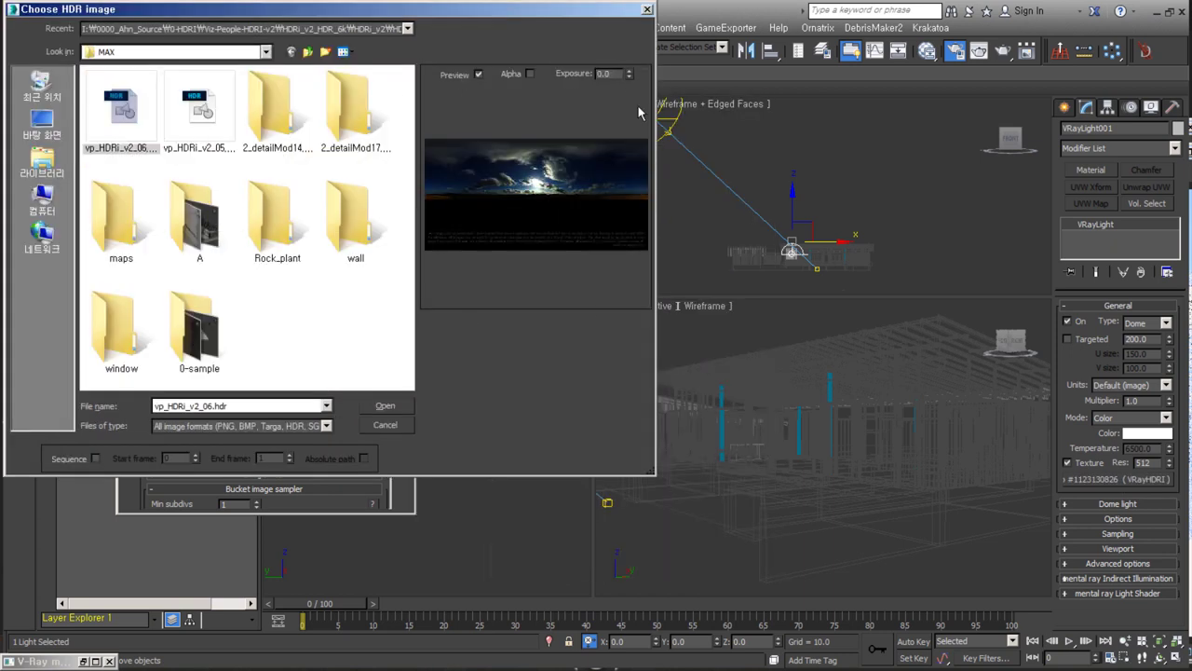
left_click(406, 410)
left_click(926, 50)
left_click(115, 253)
left_click_drag(130, 572, 494, 270)
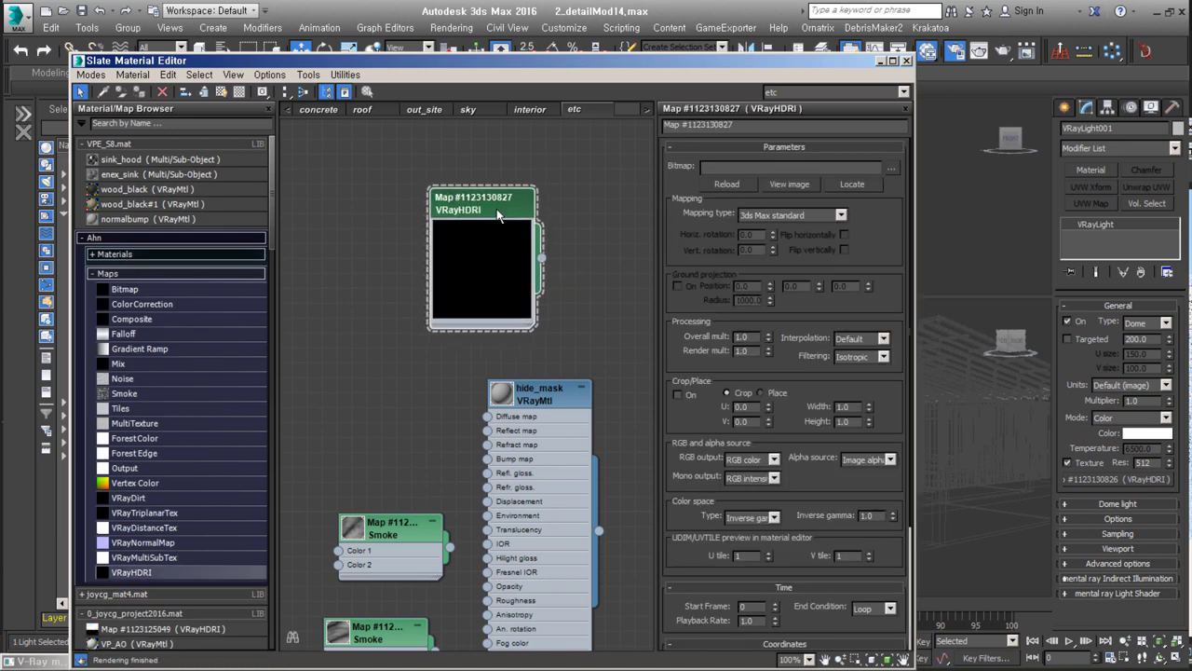
Bring the sky HDRI map into the Slate editor and delete the empty HDRI node.
mouse_move(1117, 479)
left_mouse_down()
mouse_move(597, 268)
mouse_move(501, 186)
left_mouse_up()
double_click(596, 267)
left_click(539, 218)
key("Delete")
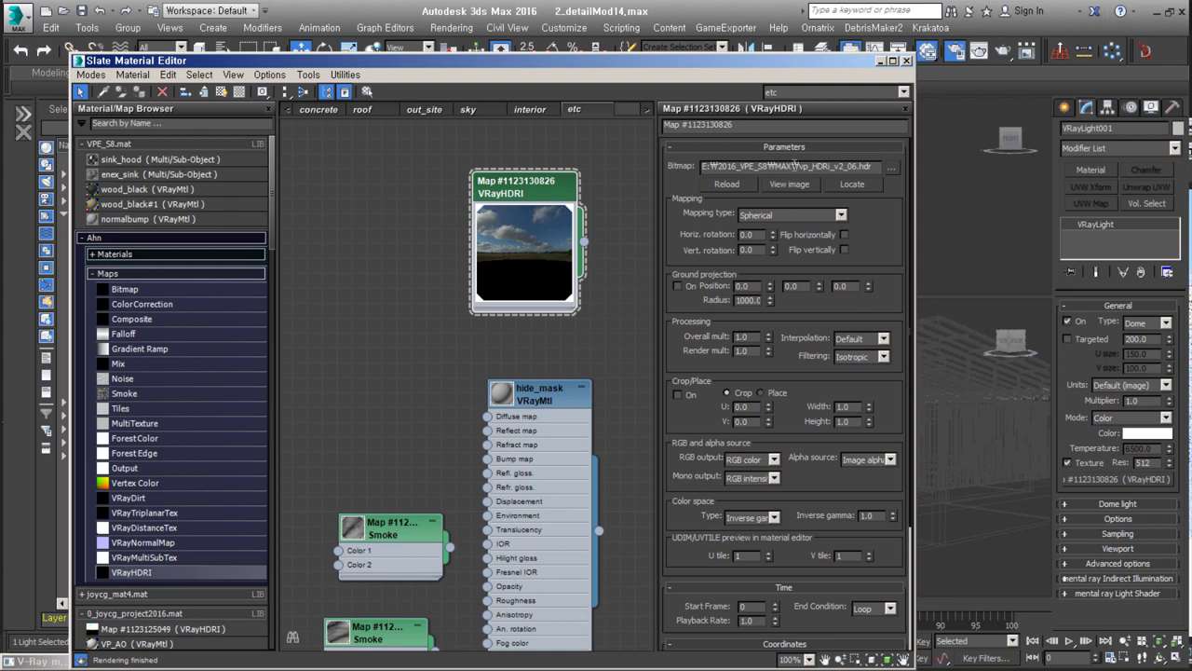
Set the HDRI multiplier to 3.0 and the dome light's intensity multiplier to 5.0.
scroll(648, 347, "up", 2)
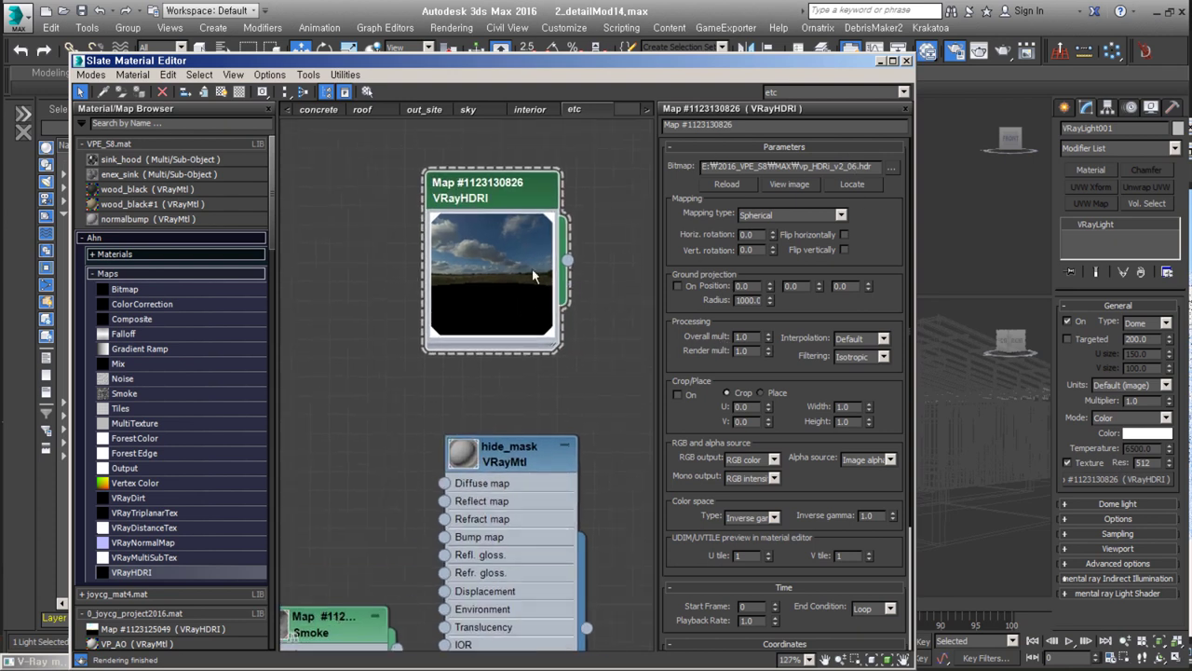
double_click(754, 336)
type("3")
key("Return")
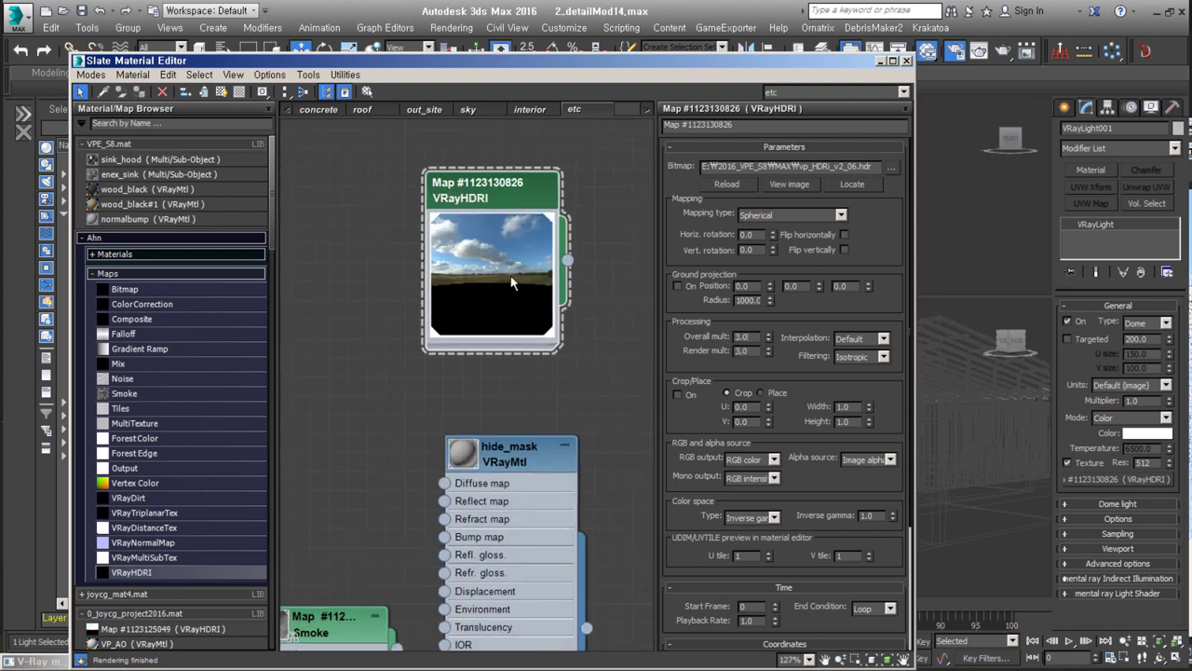
left_click(1103, 382)
type("5")
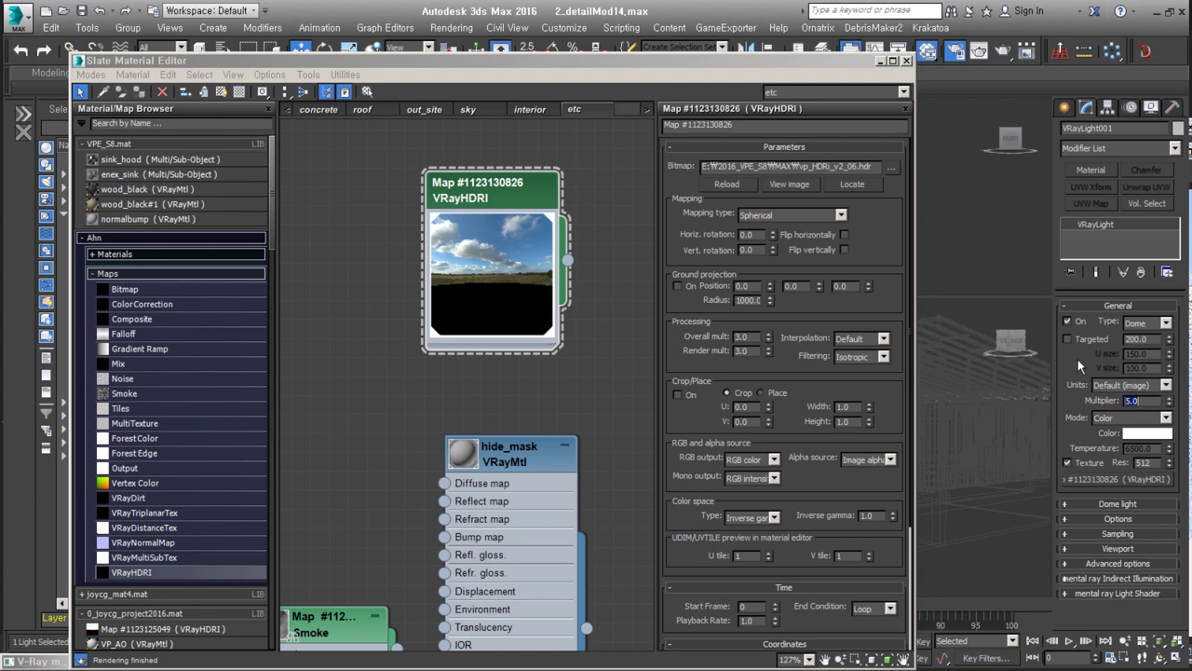
left_click(571, 344)
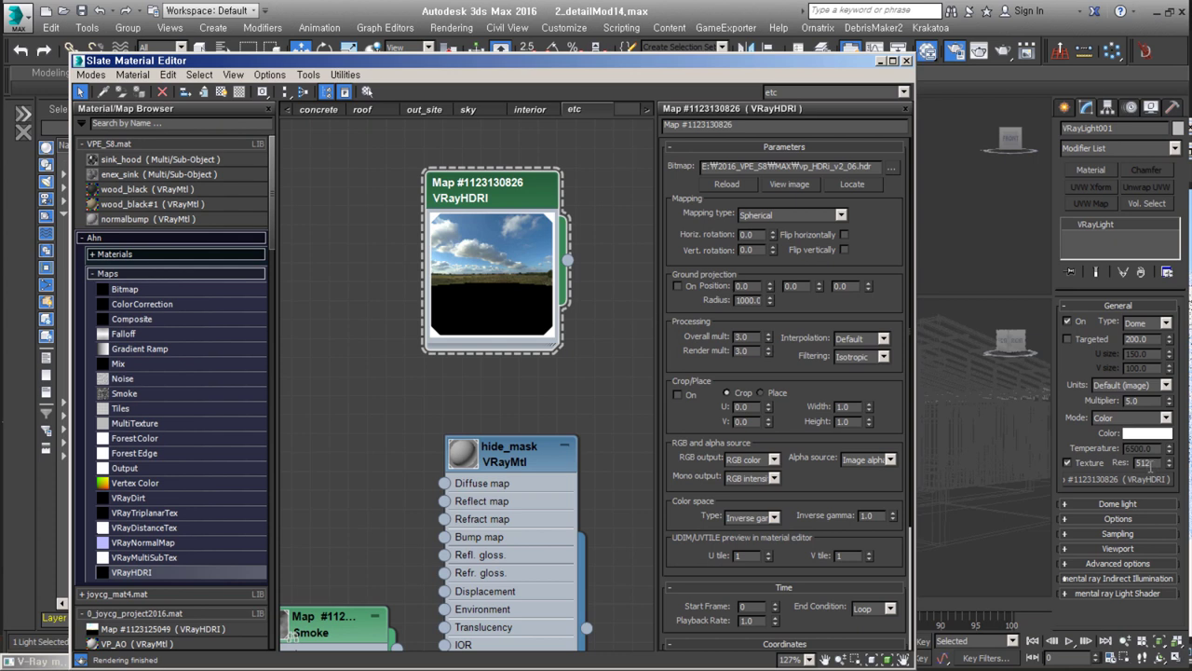
Give the dome light 8 sampling subdivs and make it invisible.
key("m")
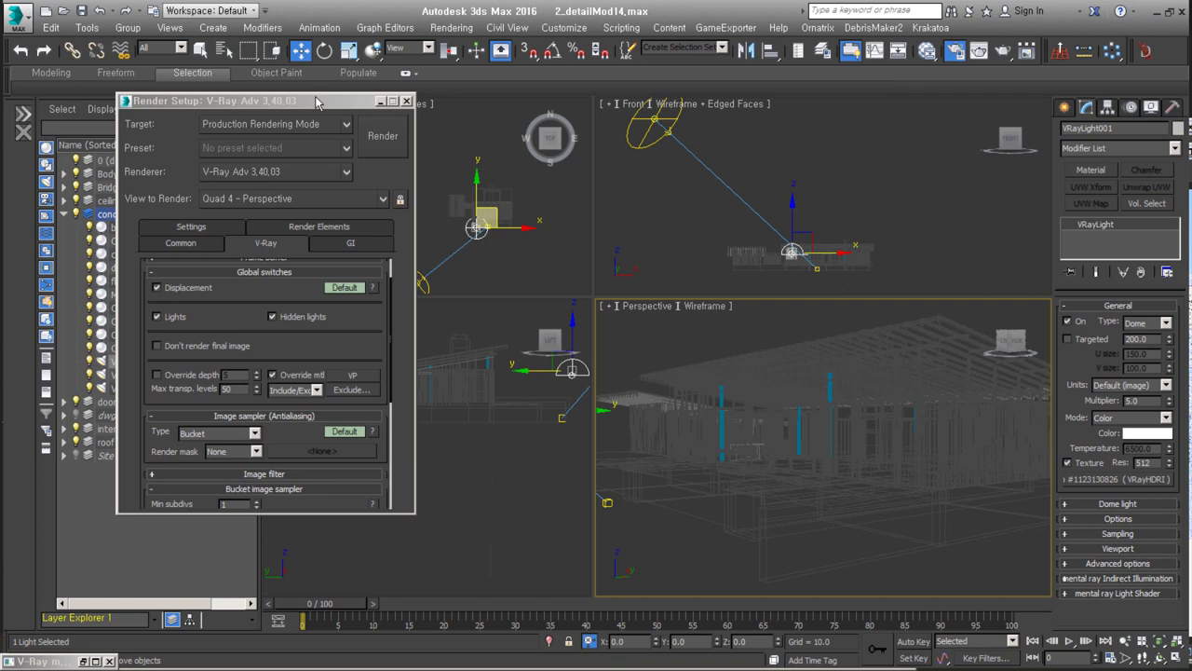
left_click(1127, 533)
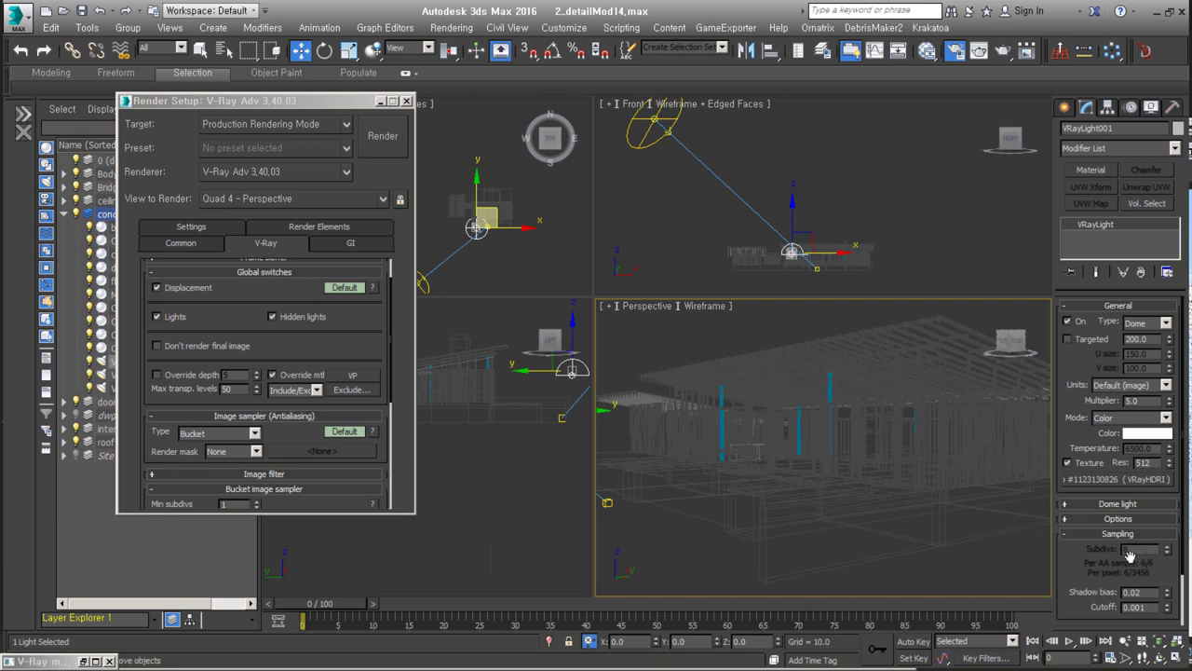
key("shift+q")
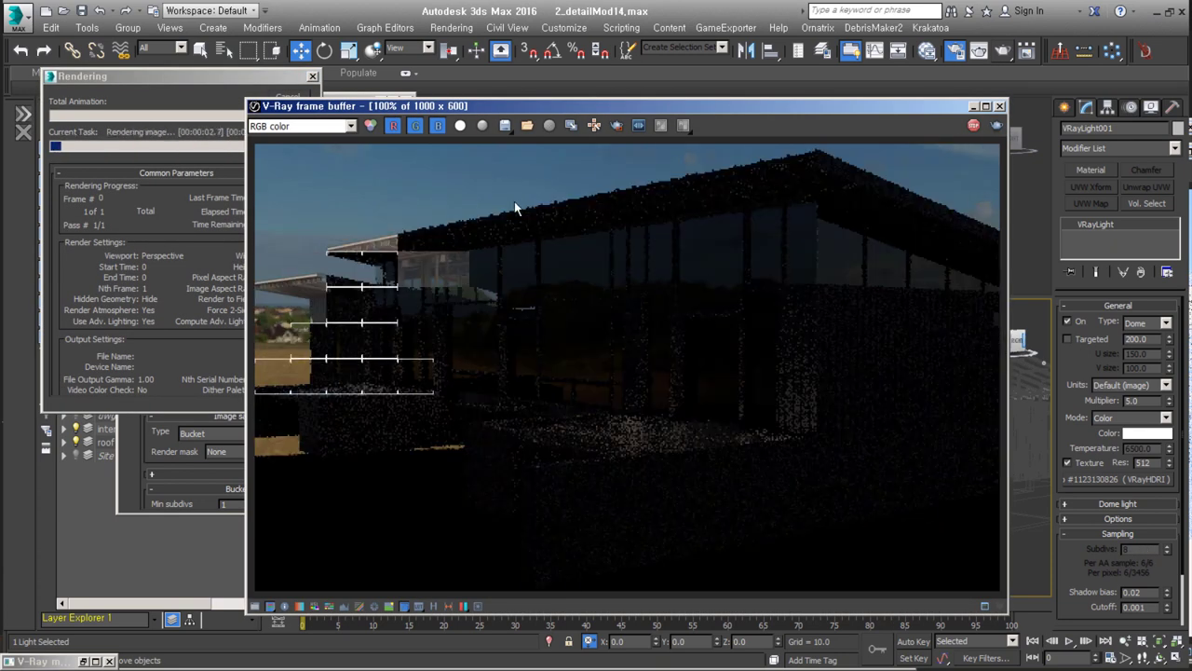
left_click(291, 97)
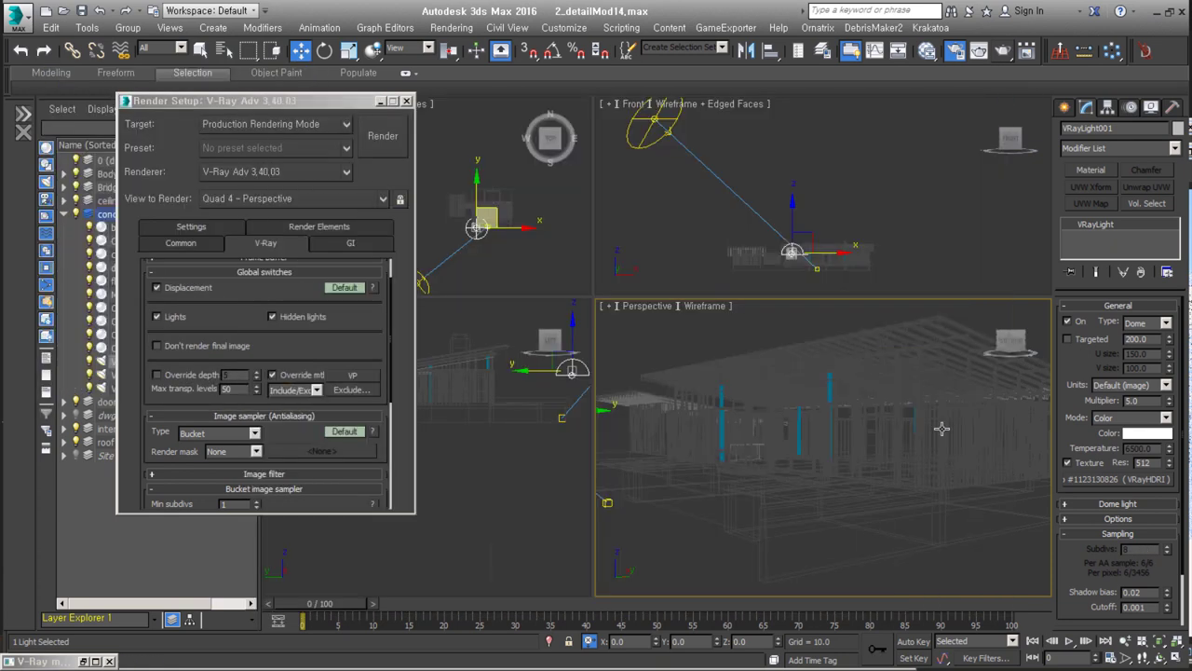
middle_click_drag(941, 428, 998, 482, "alt")
left_click(1117, 518)
scroll(1091, 526, "down", 2)
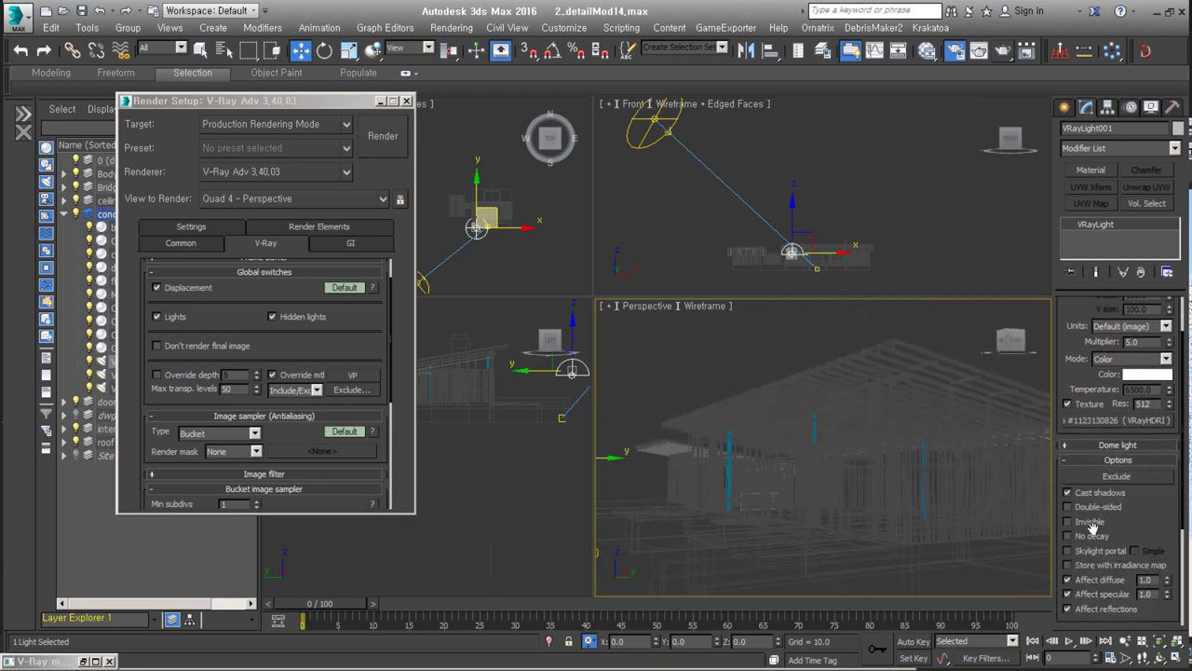
Test-render the perspective view of the house, stopping it early.
left_click(773, 229)
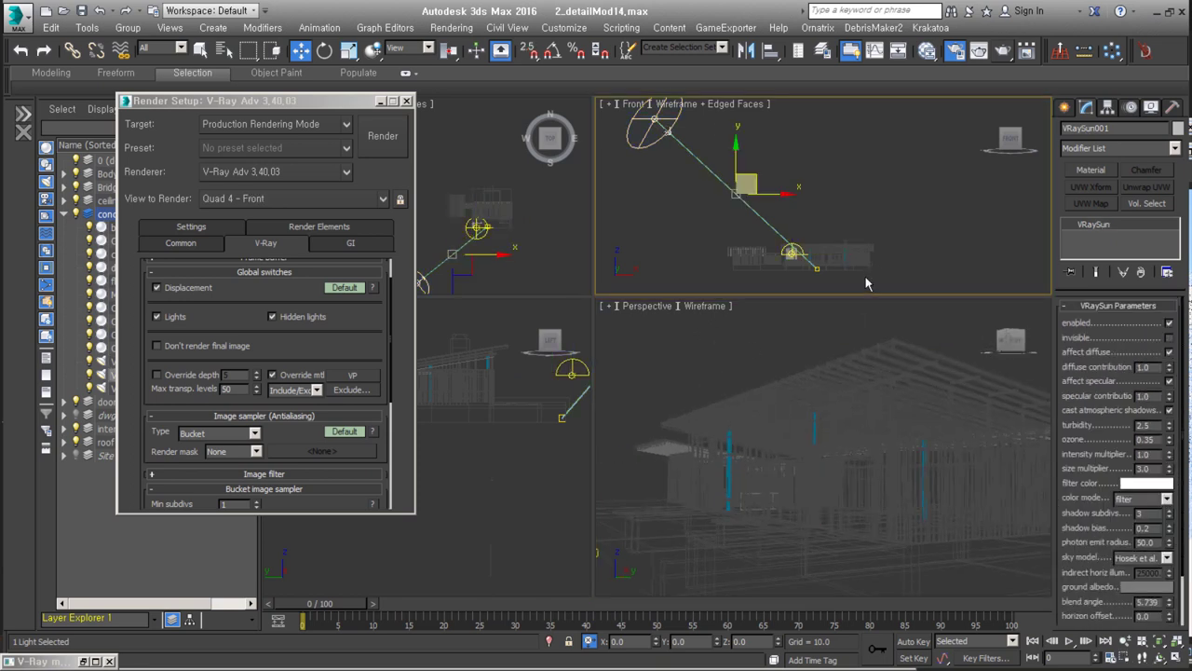
right_click(705, 531)
left_click(381, 135)
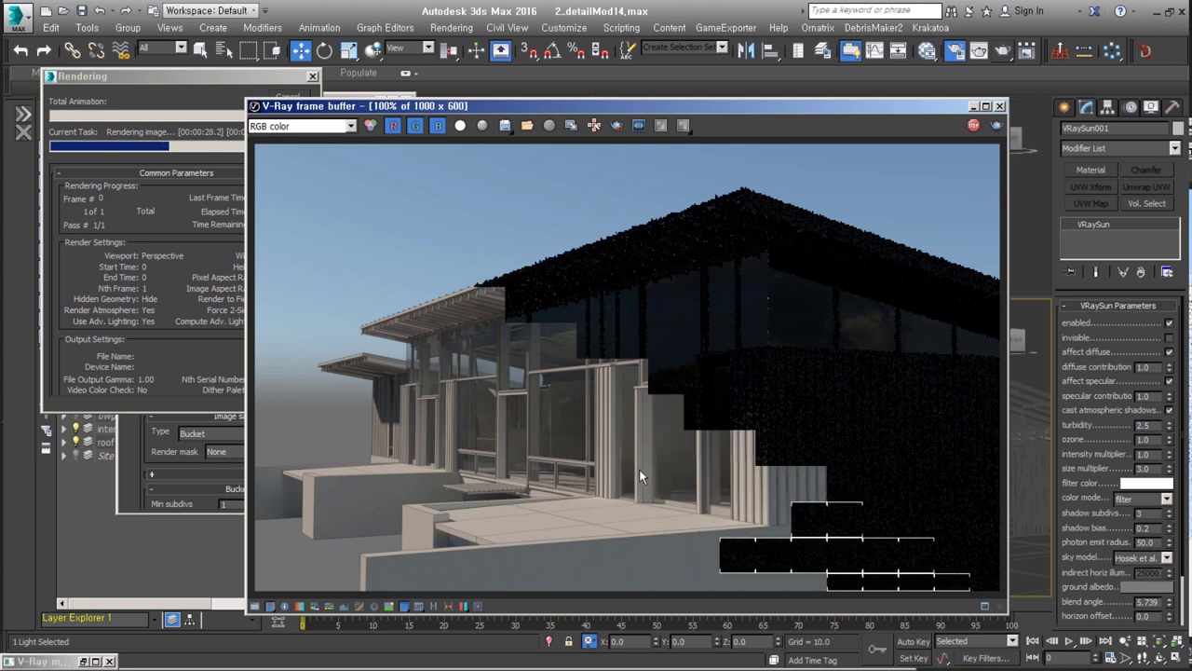
key("Escape")
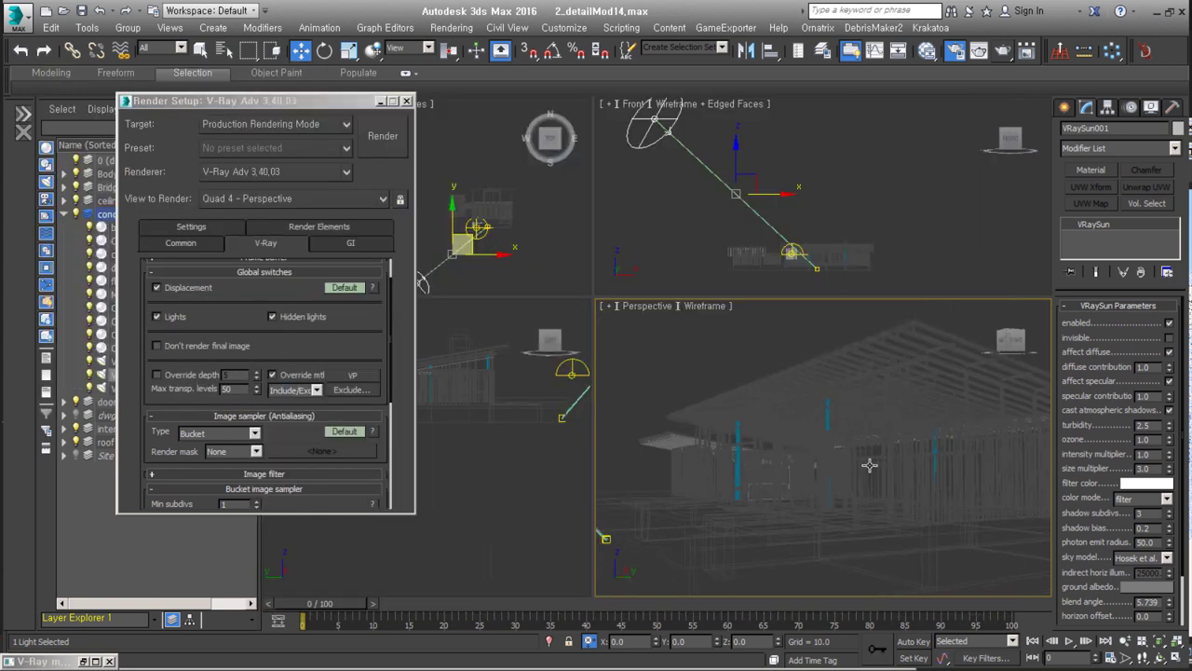
Set the sky HDRI horizontal rotation to 148 and render the daylit house.
left_click(517, 438)
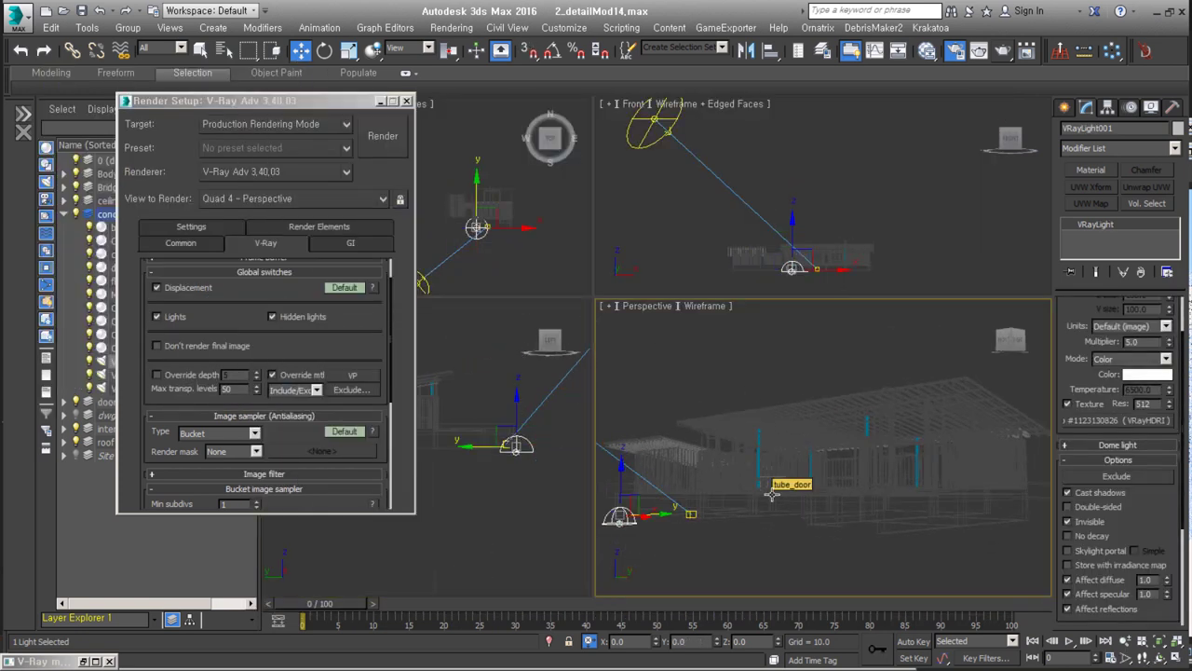
left_click(927, 51)
left_click(881, 64)
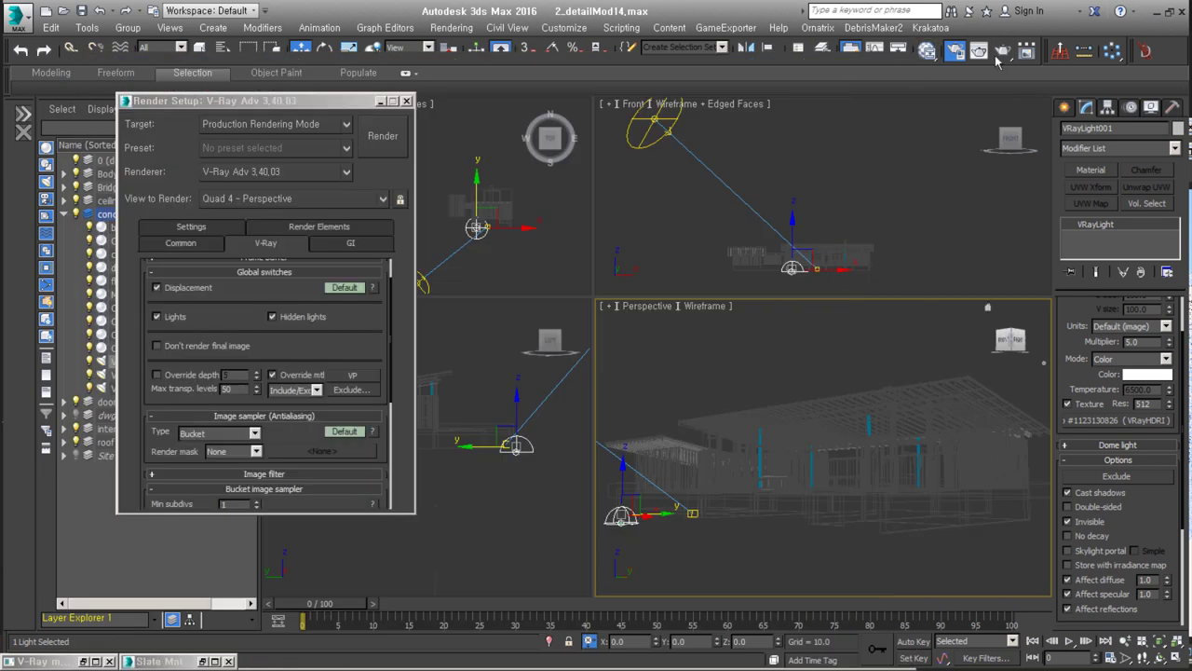
left_click(1002, 51)
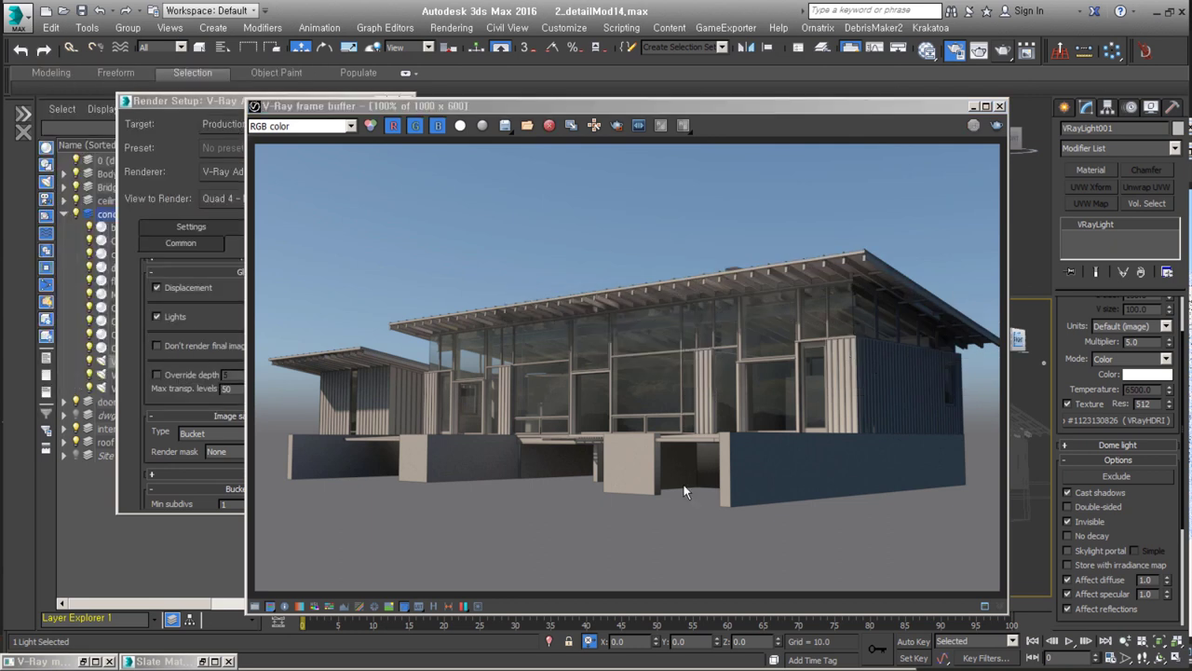
scroll(657, 403, "up", 1)
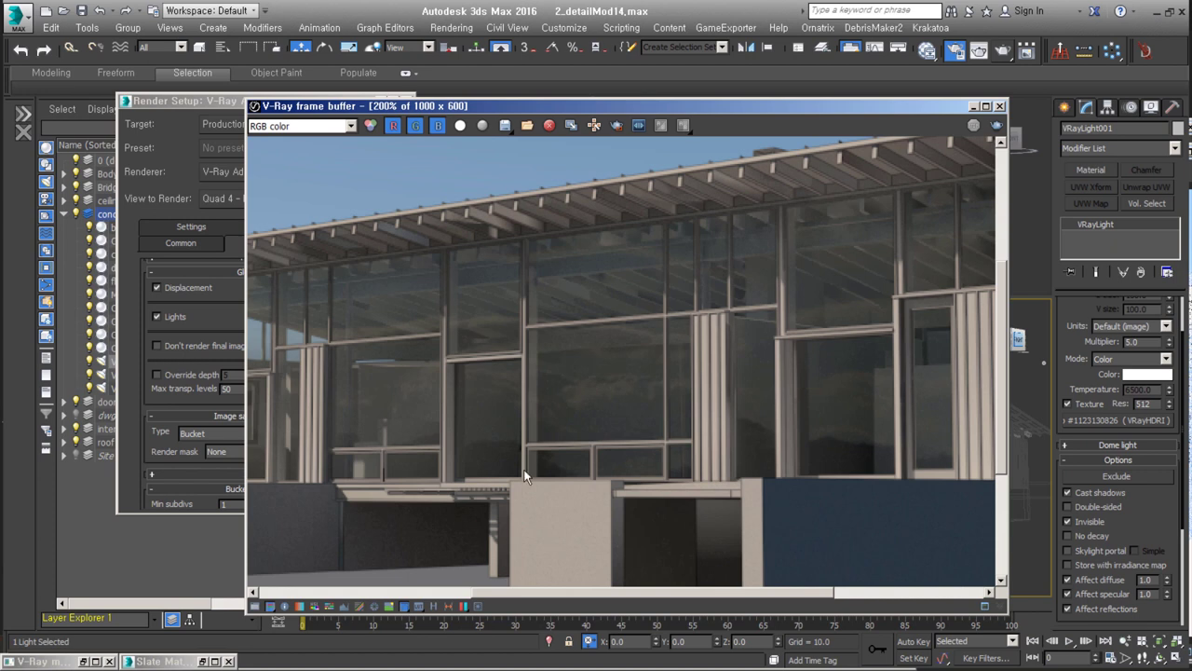
scroll(882, 316, "down", 1)
key("m")
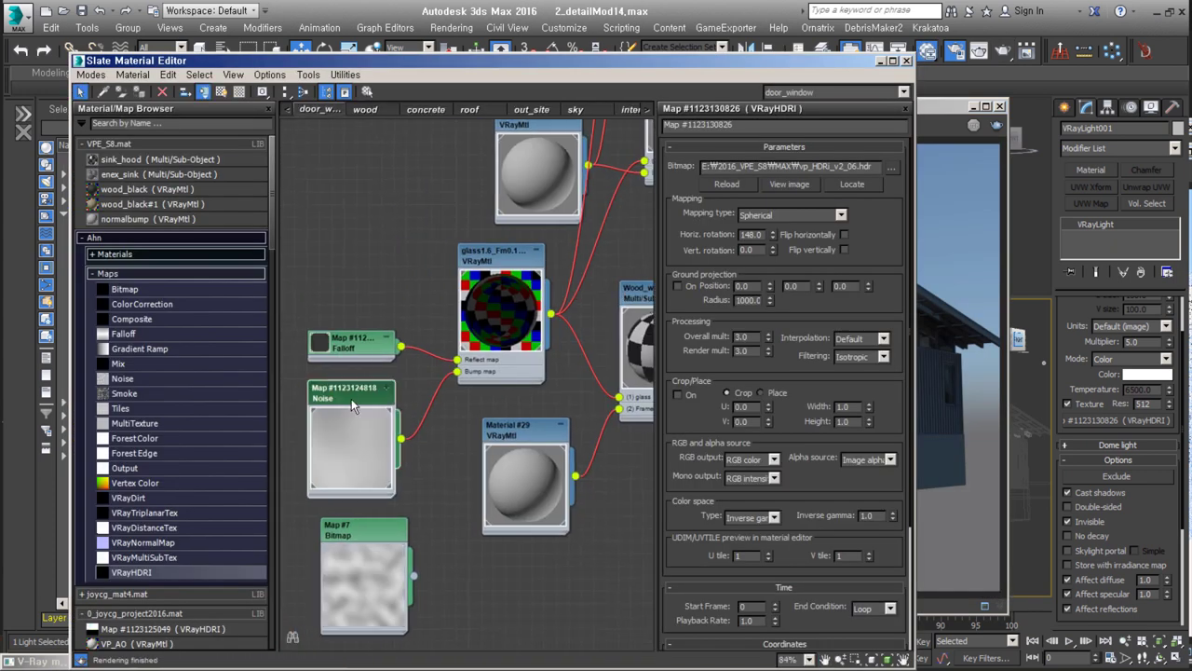
Isolate and orbit the glass object, then restore the full scene and close Render Setup.
left_click(879, 60)
left_click(849, 433)
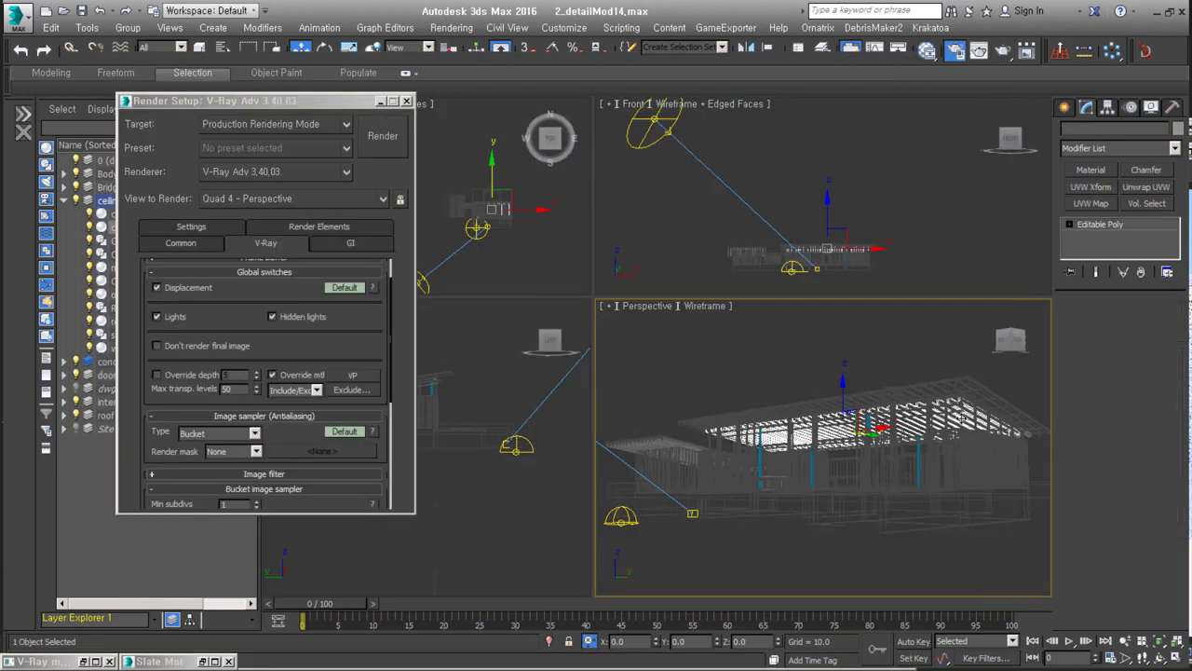
key("t")
key("z")
middle_click_drag(798, 475, 855, 474, "alt")
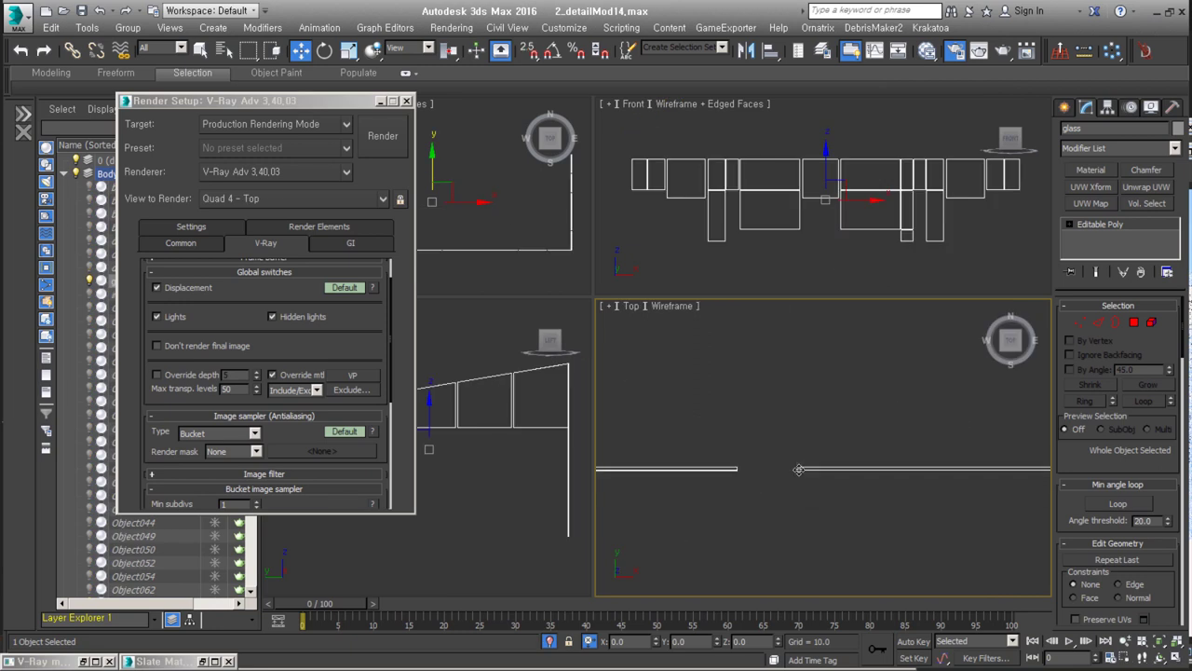
left_click(562, 641)
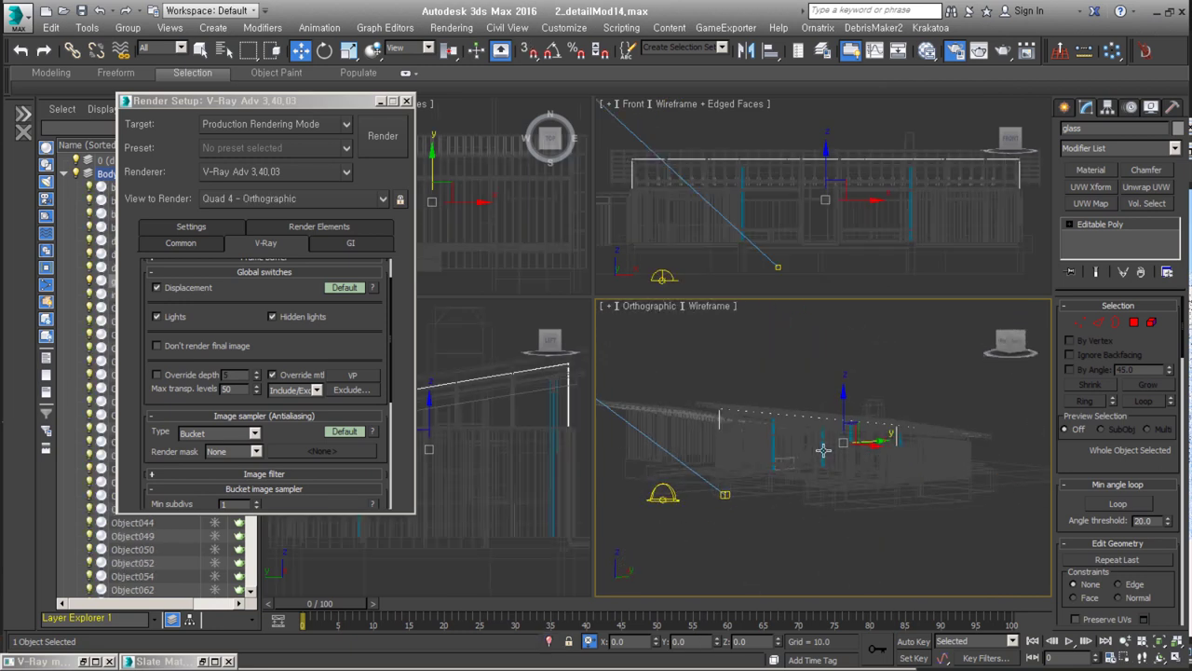
left_click(406, 101)
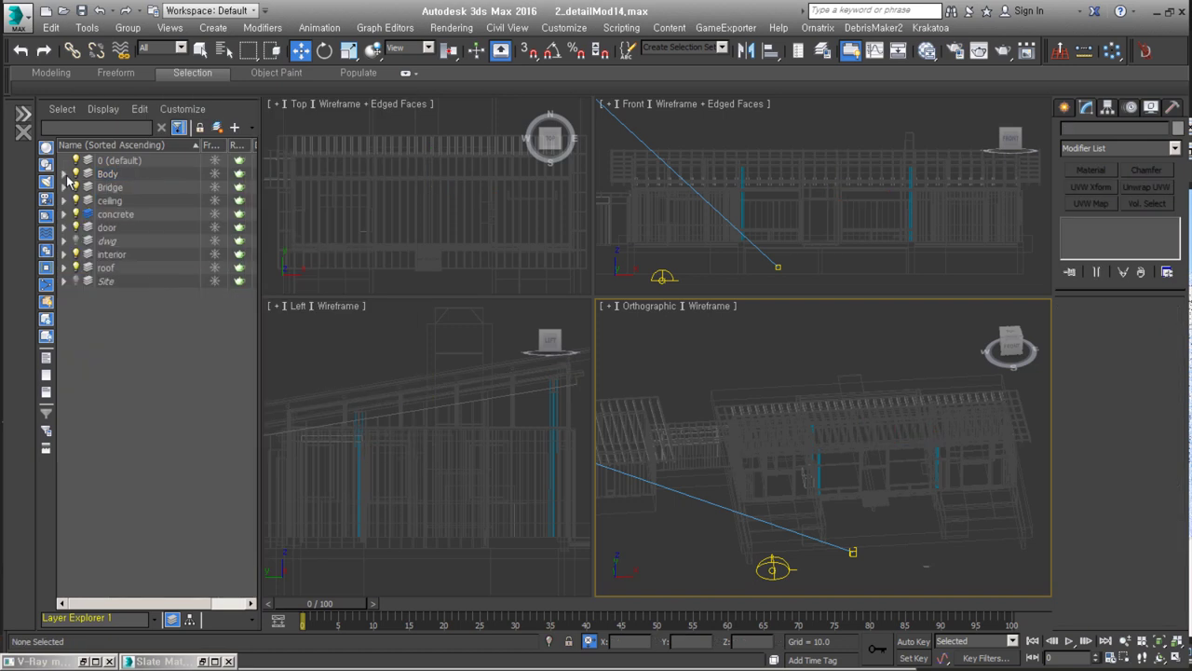
Select lake_water and inspect its Ocean VRayMtl reflection, glossiness and fog colours.
left_click(753, 442)
key("z")
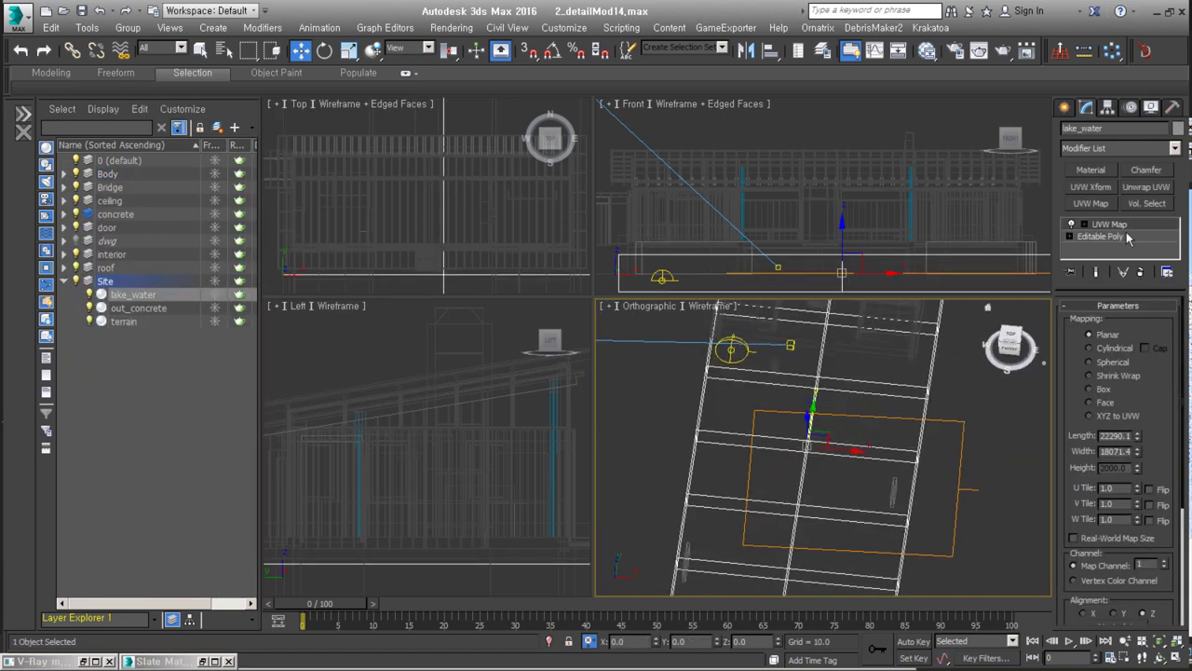
key("m")
double_click(555, 403)
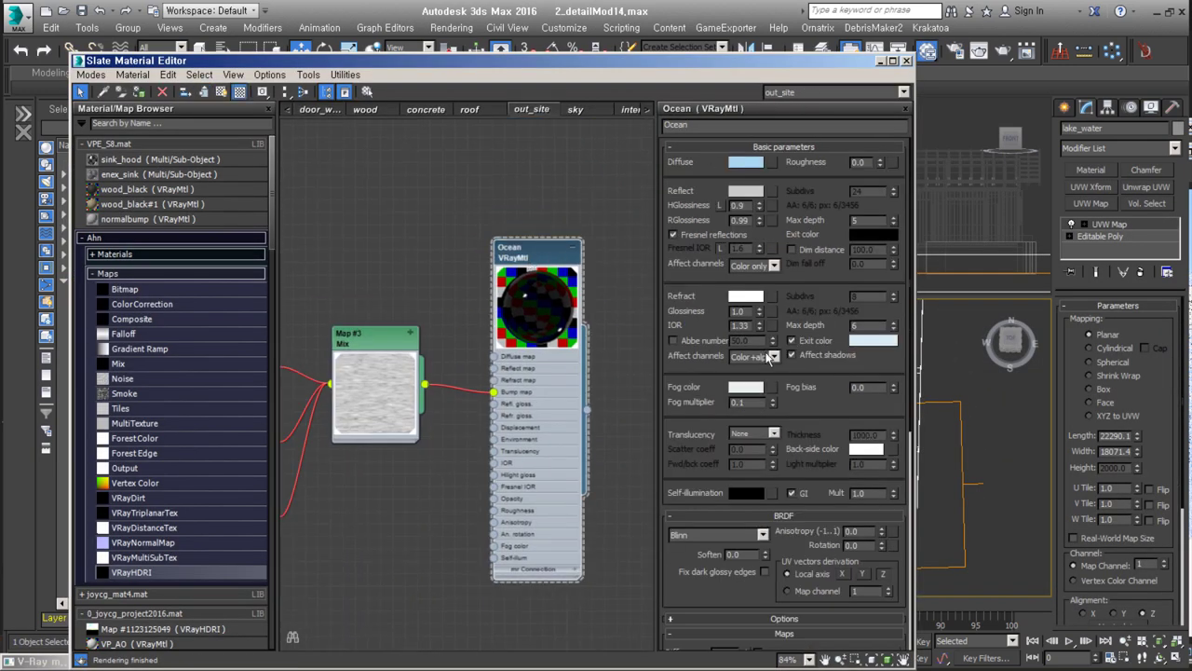
left_click(747, 191)
left_click(590, 215)
left_click(759, 217)
scroll(514, 326, "up", 2)
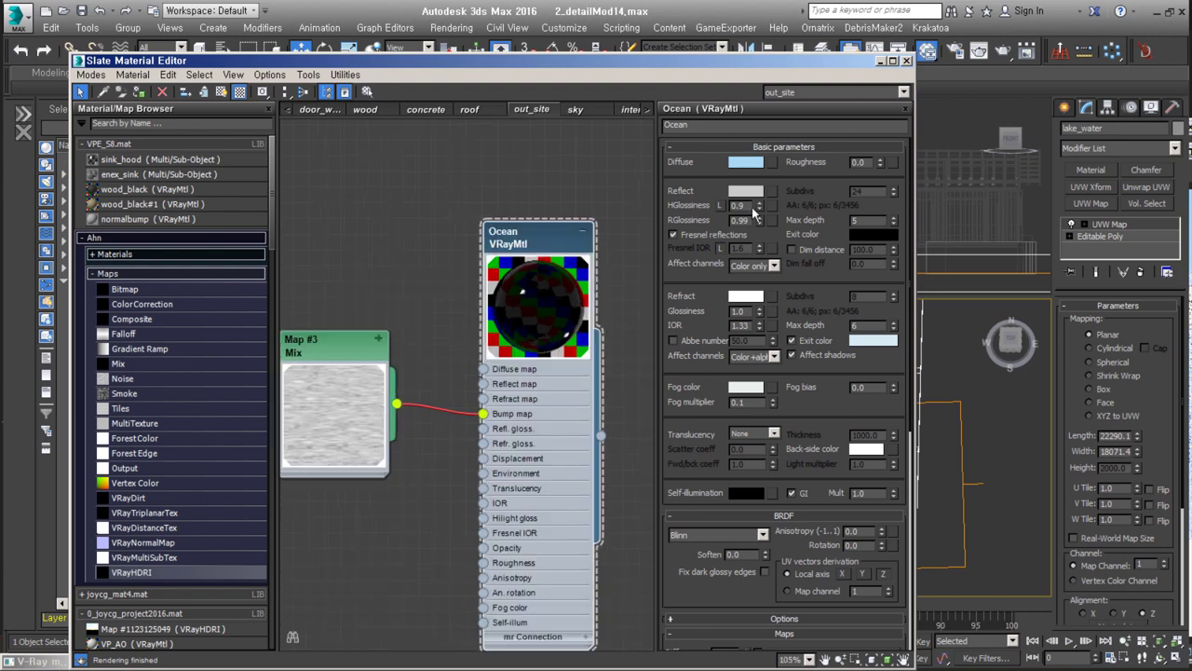
left_click(753, 193)
left_click(594, 220)
left_click(755, 387)
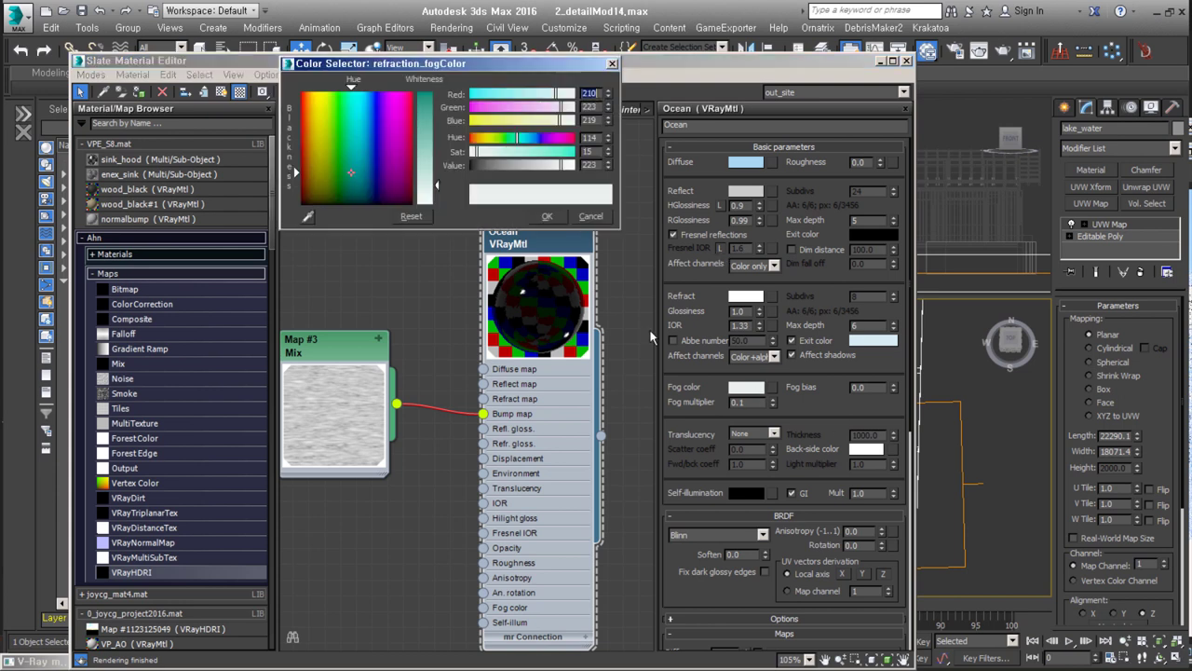
left_click(551, 219)
Move the three Noise nodes feeding the bump Mix map up-left in the Slate editor.
left_click_drag(818, 61, 576, 85)
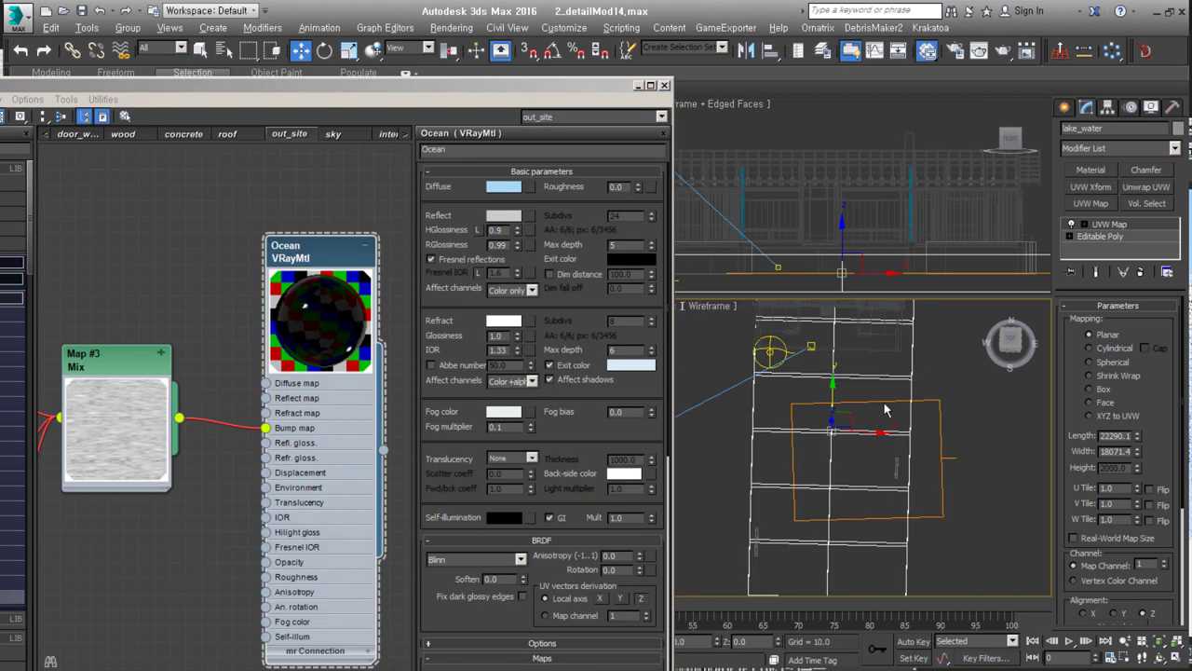
middle_click_drag(885, 429, 880, 509, "alt")
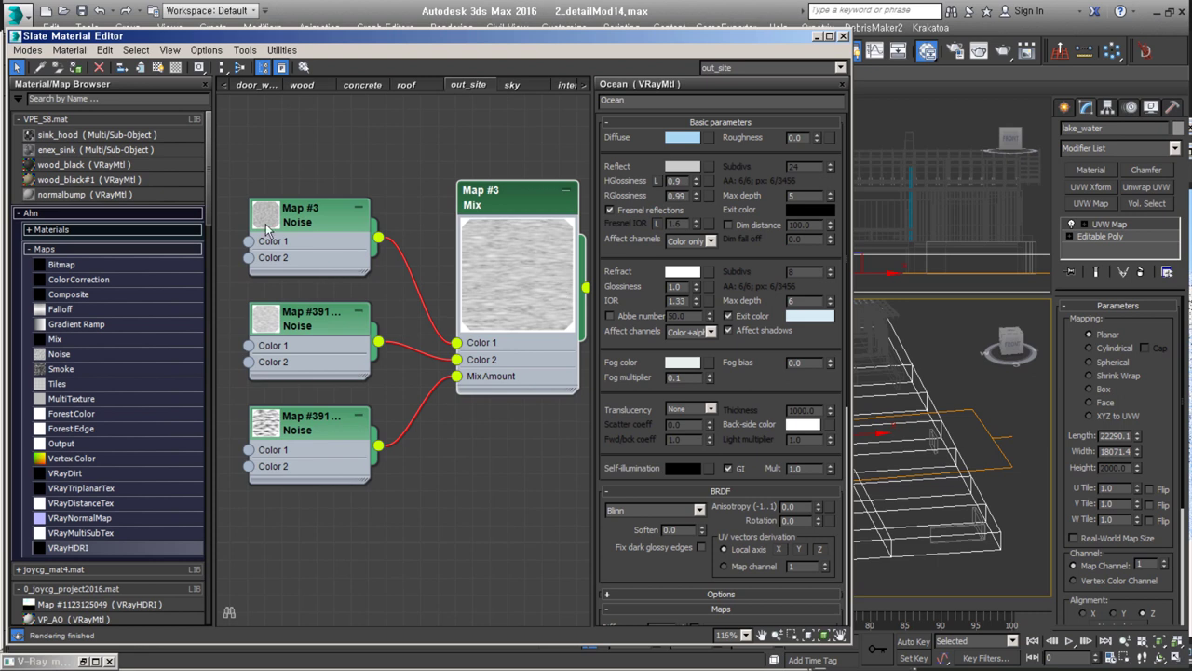
left_click_drag(265, 224, 249, 188)
left_click_drag(298, 317, 281, 281)
left_click_drag(334, 438, 317, 420)
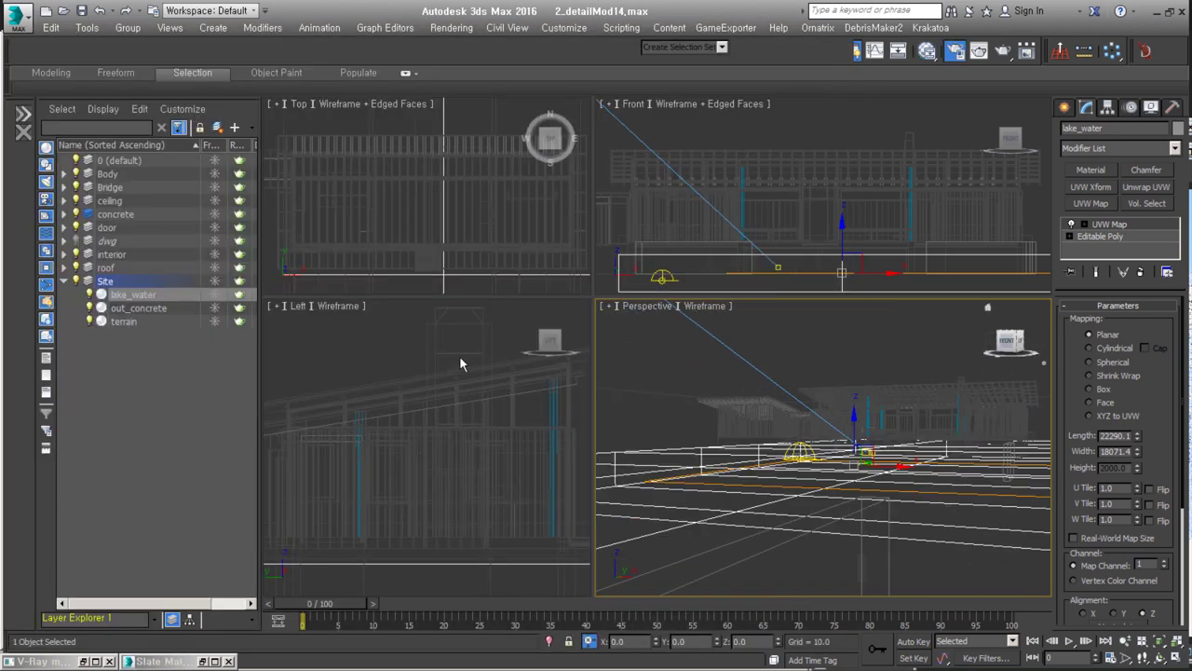
Render the lake Perspective view at 800×480 and zoom into the V-Ray frame buffer.
key("F10")
left_click(349, 430)
left_click(754, 493)
left_click(1003, 52)
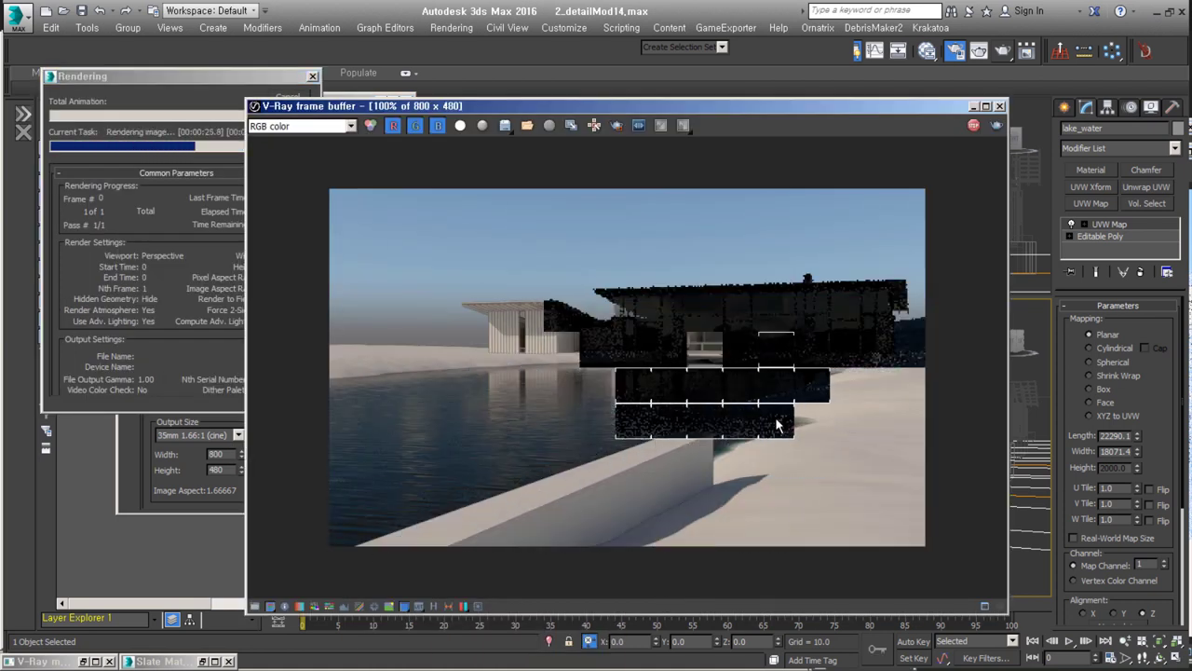
scroll(744, 387, "up", 2)
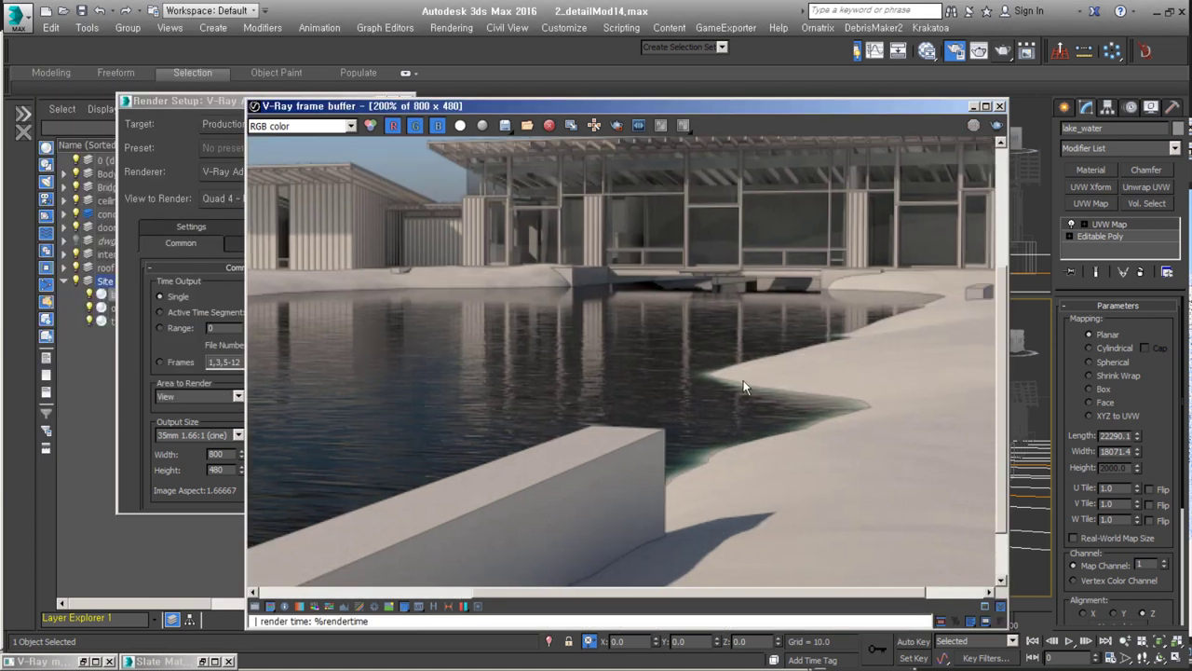
Check the Ocean fog colour in the Slate editor, close it, and select the terrain.
key("m")
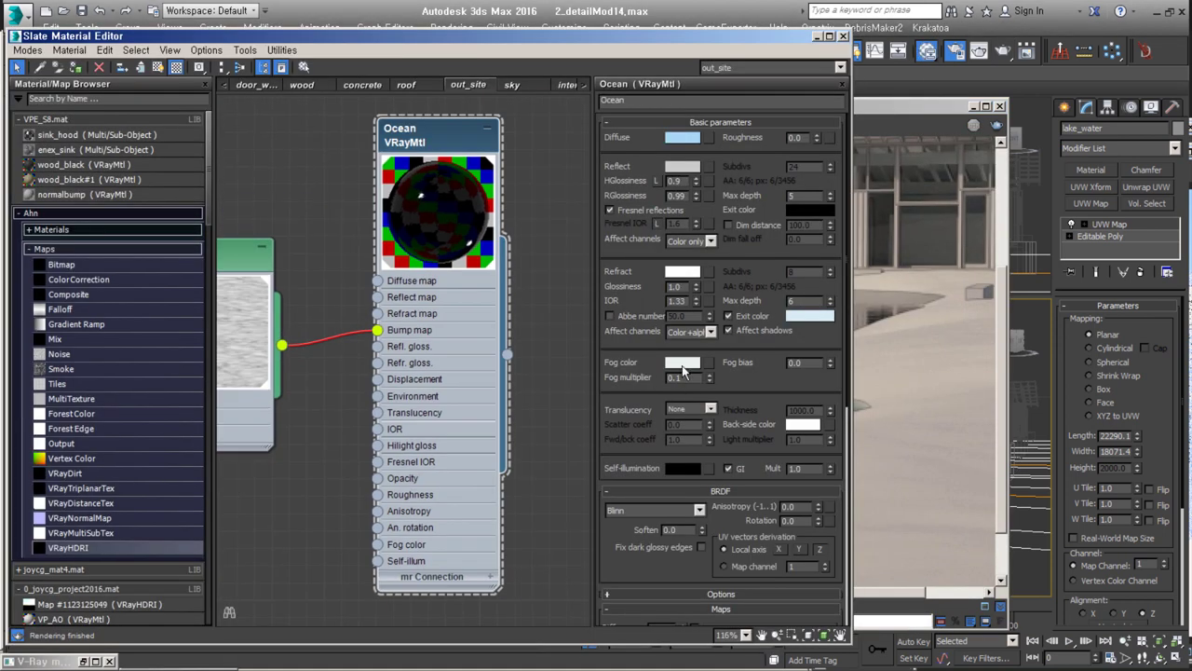
left_click(683, 363)
left_click(615, 61)
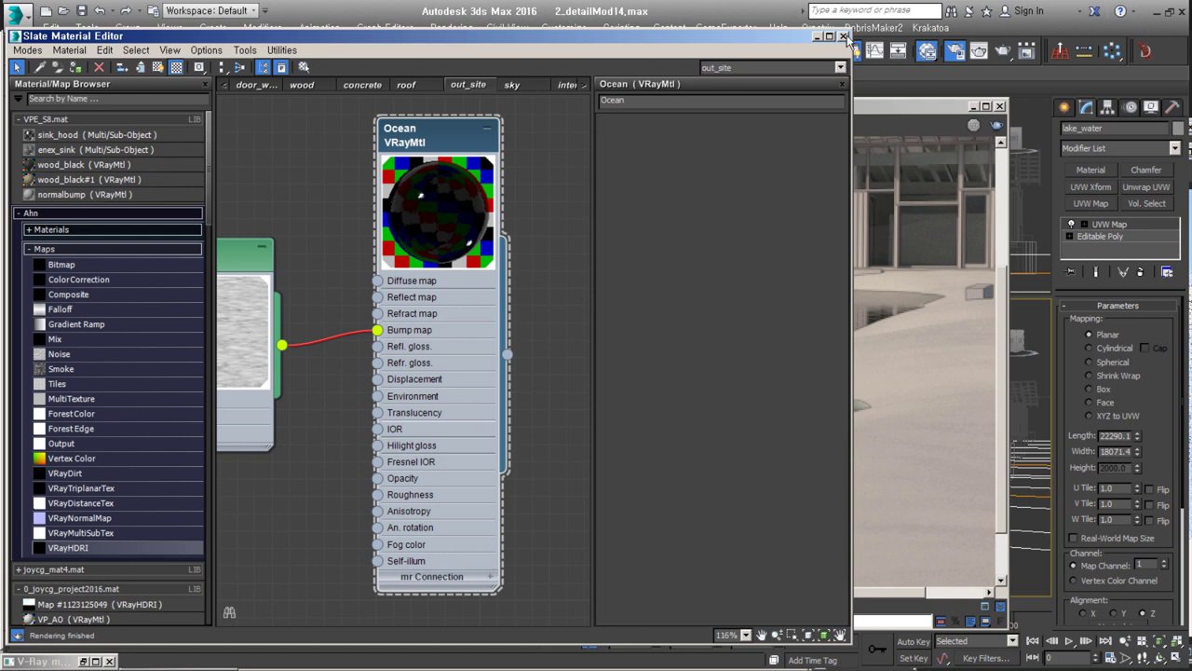
left_click(845, 37)
left_click(885, 497)
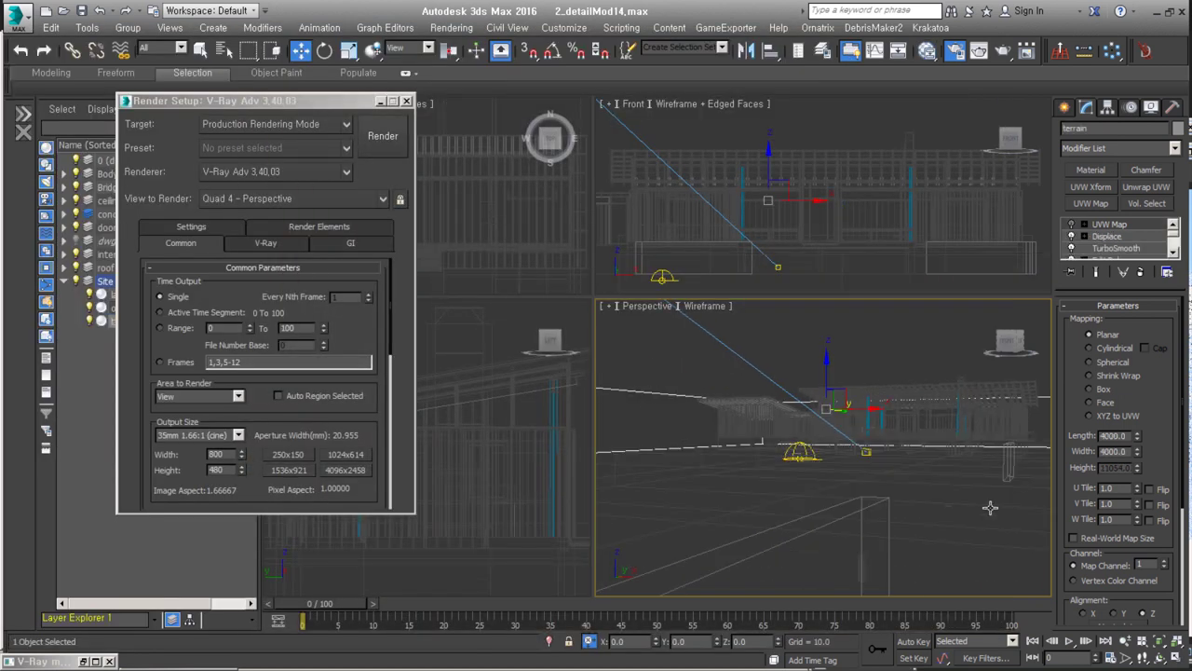
Re-enable the terrain's UVW Map, pan toward the buildings, and set a view to box display.
left_click(1070, 224)
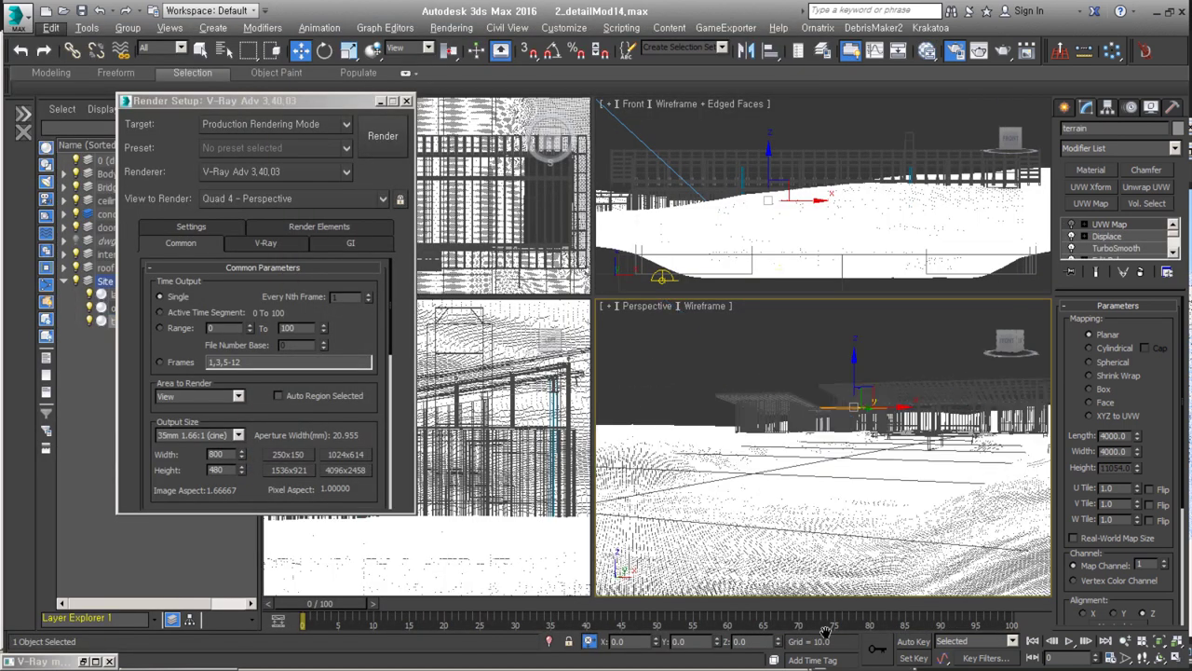
middle_click_drag(956, 439, 912, 407)
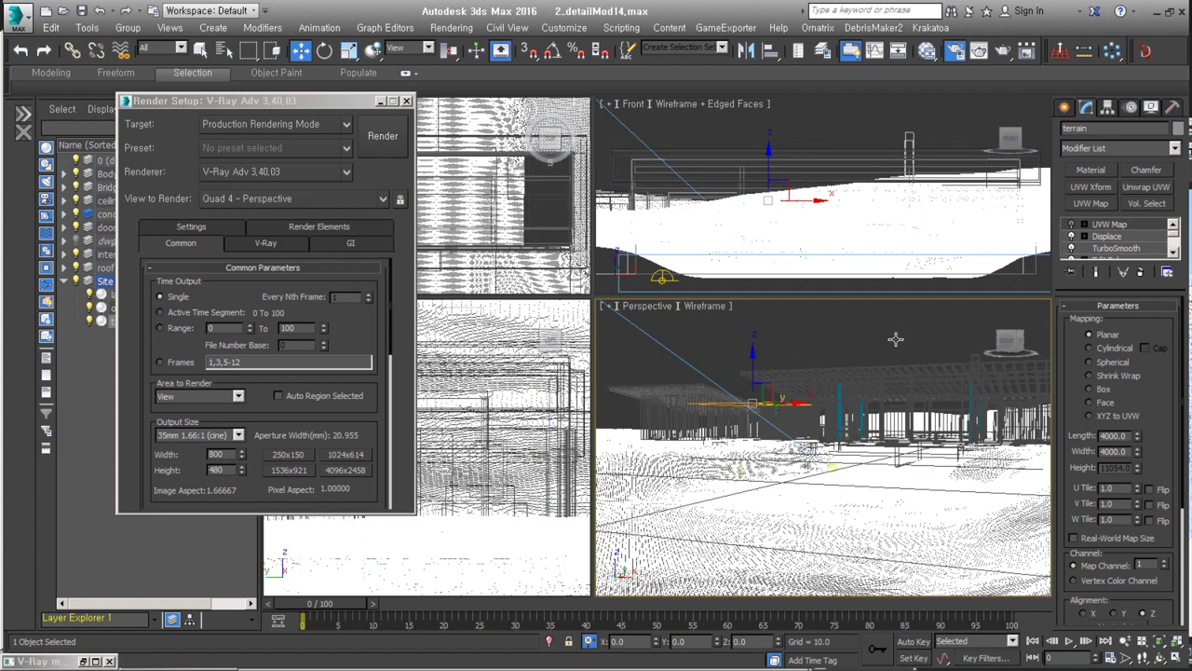
right_click(551, 142)
left_click(533, 220)
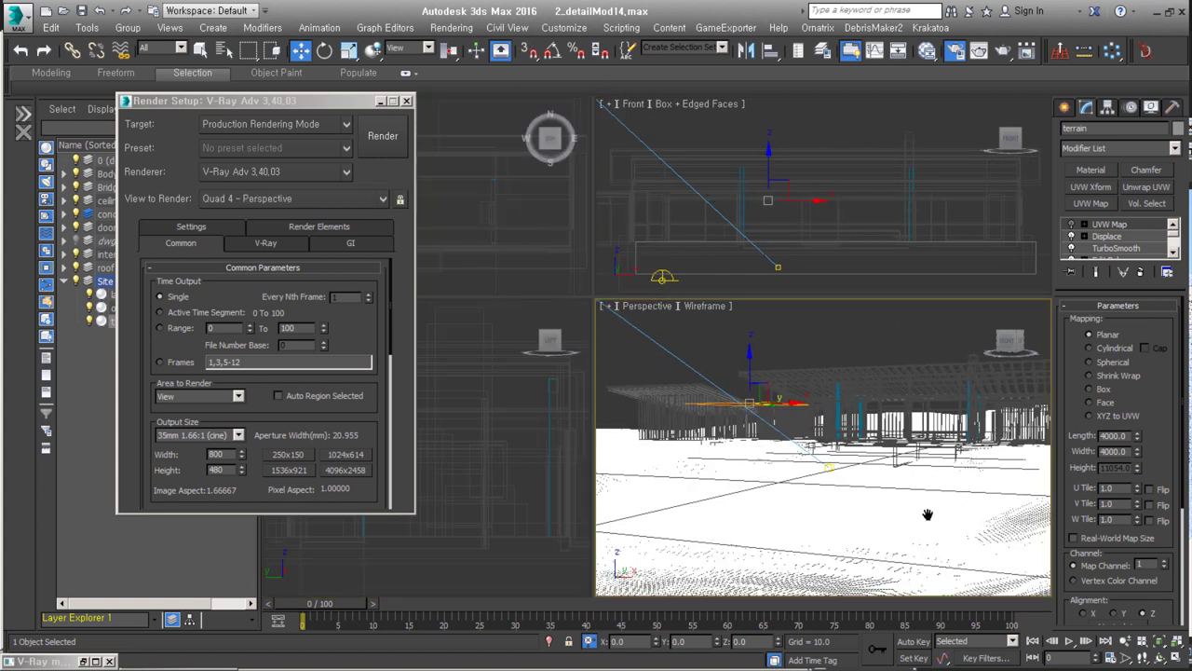
Preview the terrain's muddy sand normal-map bitmap from the Slate Material Editor.
key("m")
scroll(410, 270, "down", 3)
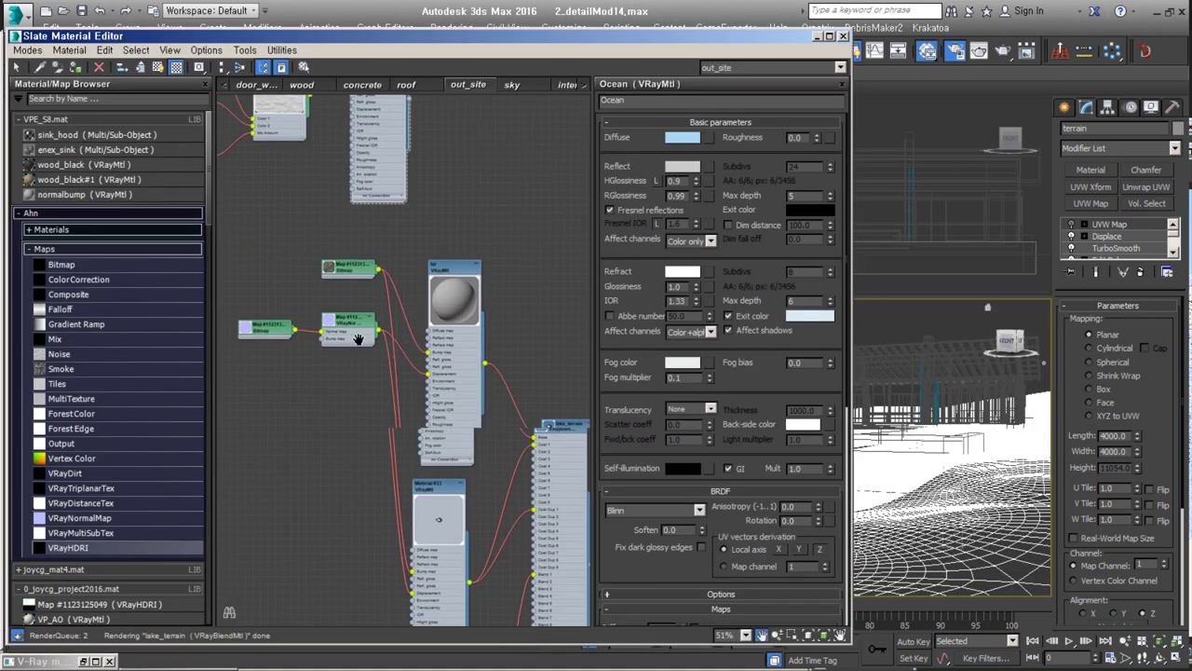
double_click(265, 351)
left_click(803, 343)
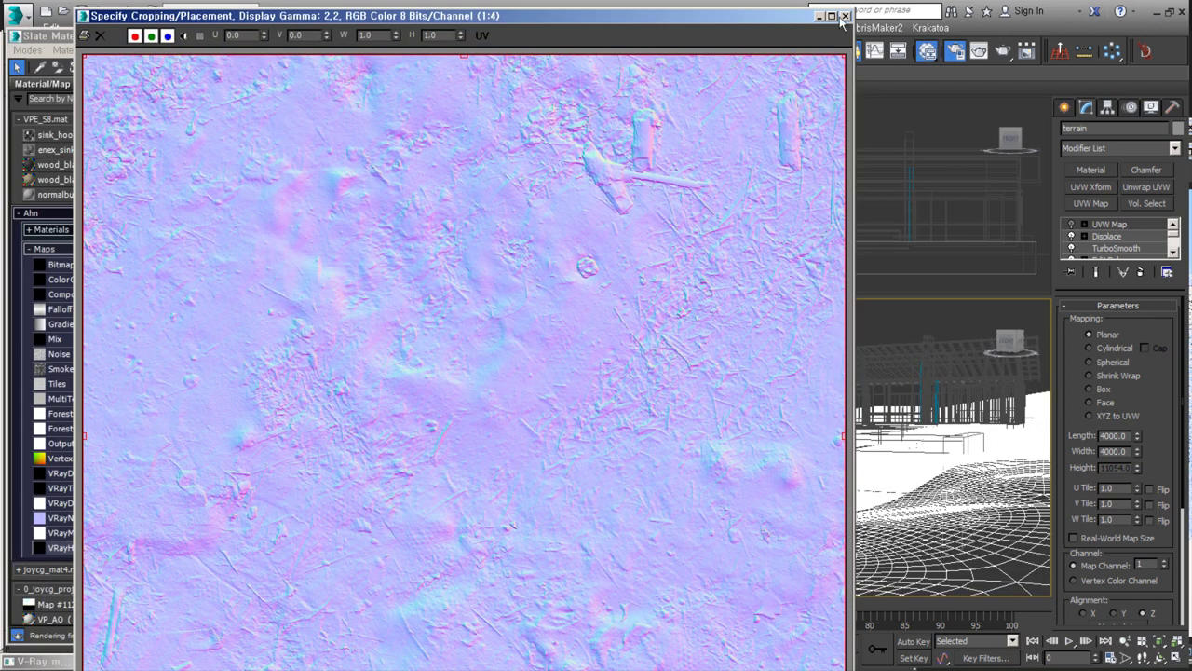
left_click(844, 22)
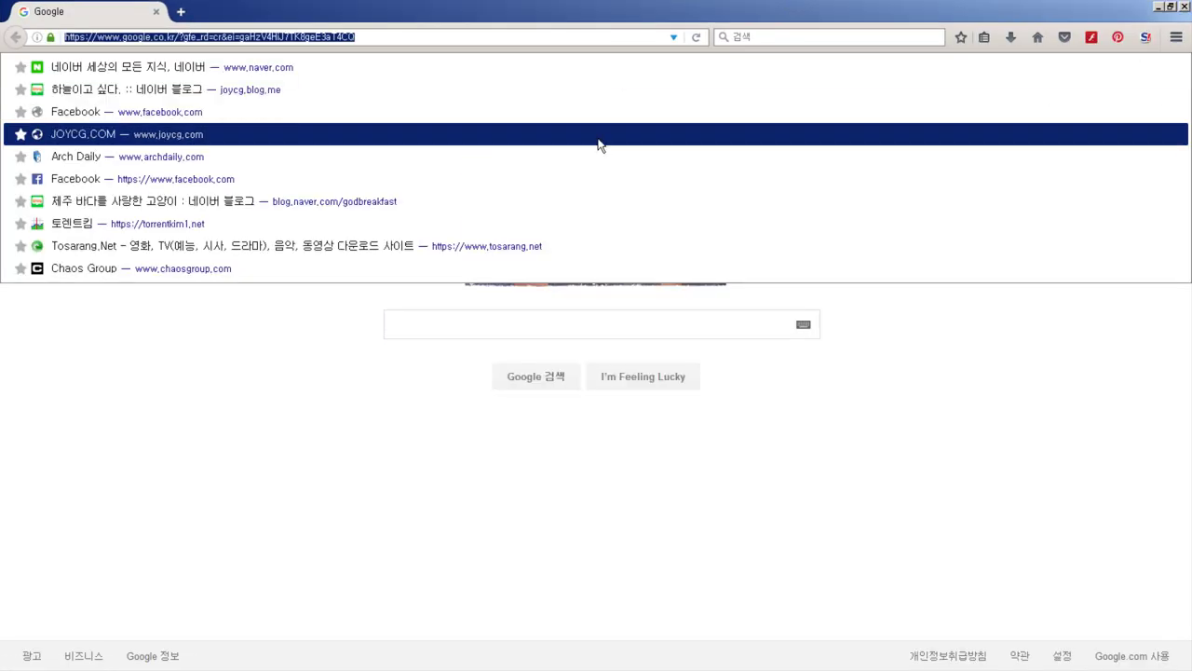
Browse the Quixel Megascans post on the JOYCG site, then show the ter material's parameters.
left_click(598, 132)
left_click(617, 140)
left_click(679, 377)
scroll(535, 500, "down", 3)
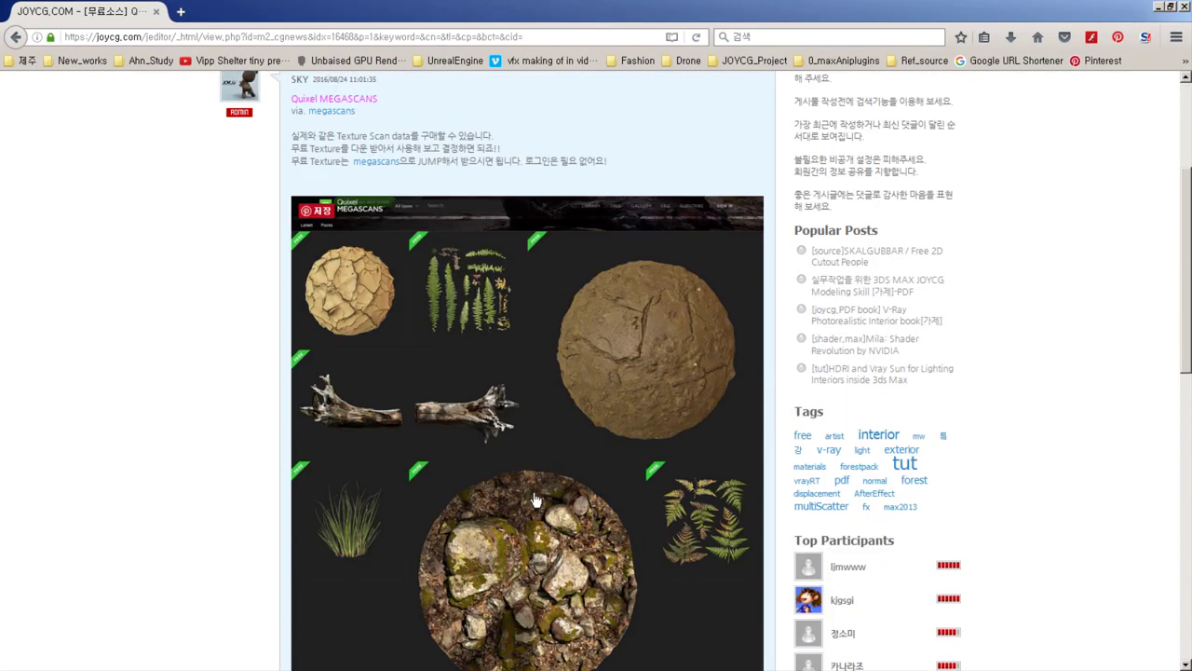
left_click(1159, 9)
double_click(560, 184)
Add a VRayNormalMap node and reload the normal bitmap with Gamma Override 1.0.
left_click_drag(79, 518, 421, 466)
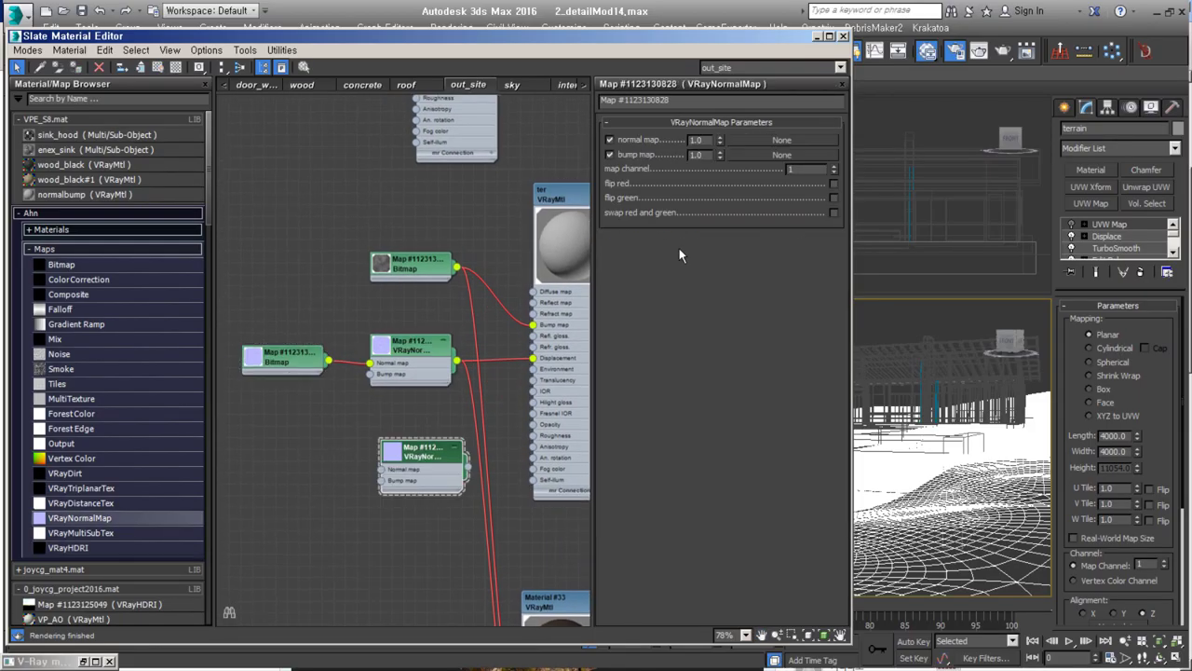
double_click(279, 358)
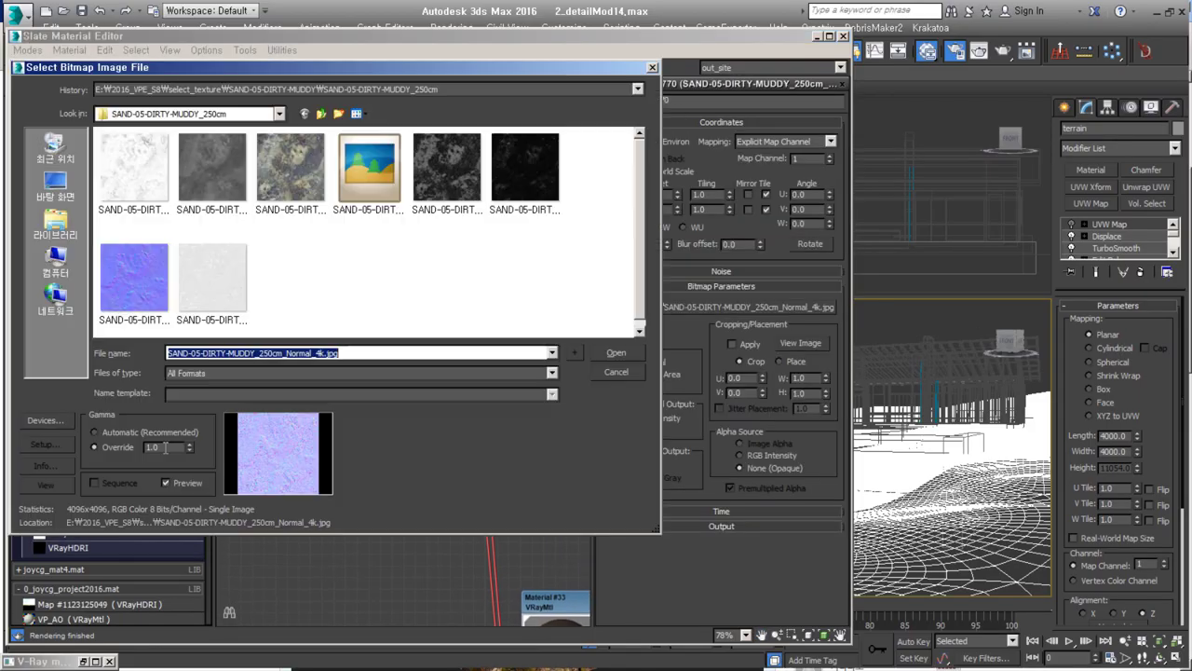
left_click(619, 373)
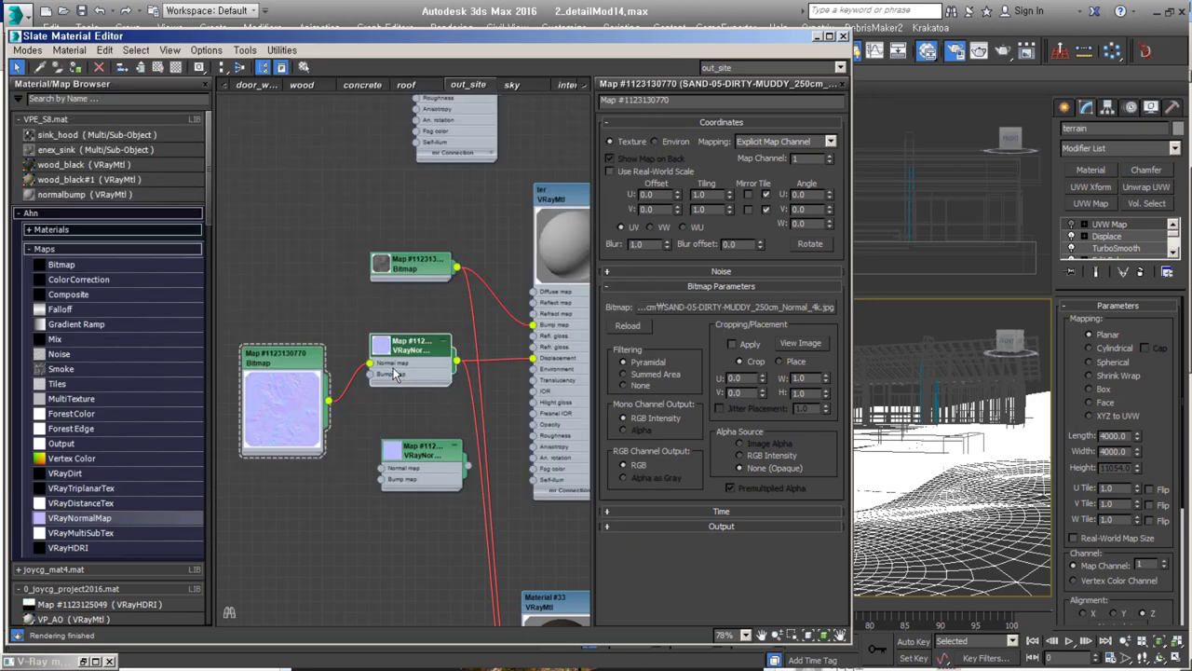
double_click(410, 358)
Review the ter material's Maps rollout, start the render, and move the editor aside.
double_click(562, 202)
scroll(708, 372, "down", 5)
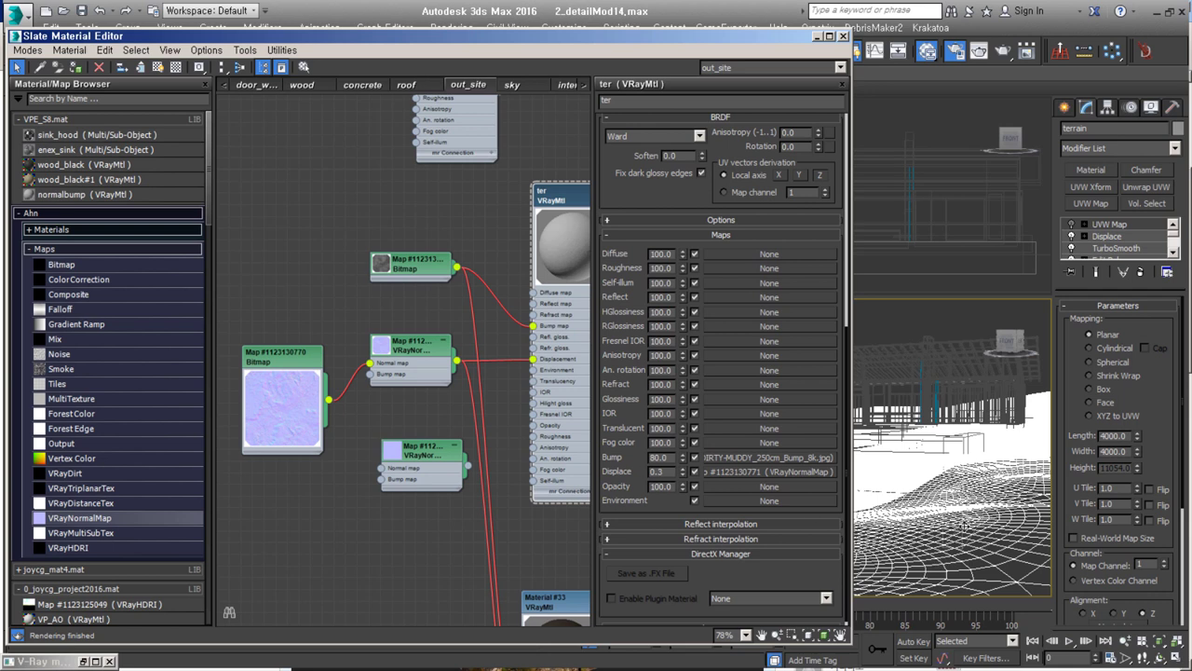
left_click(1071, 231)
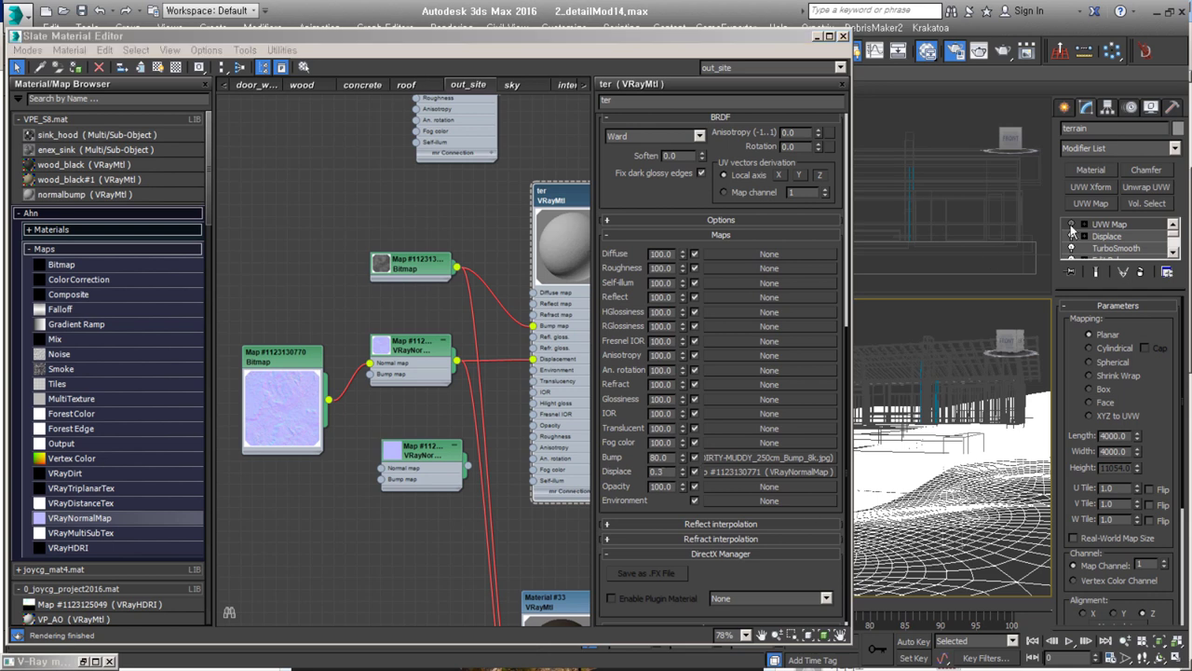
left_click(815, 35)
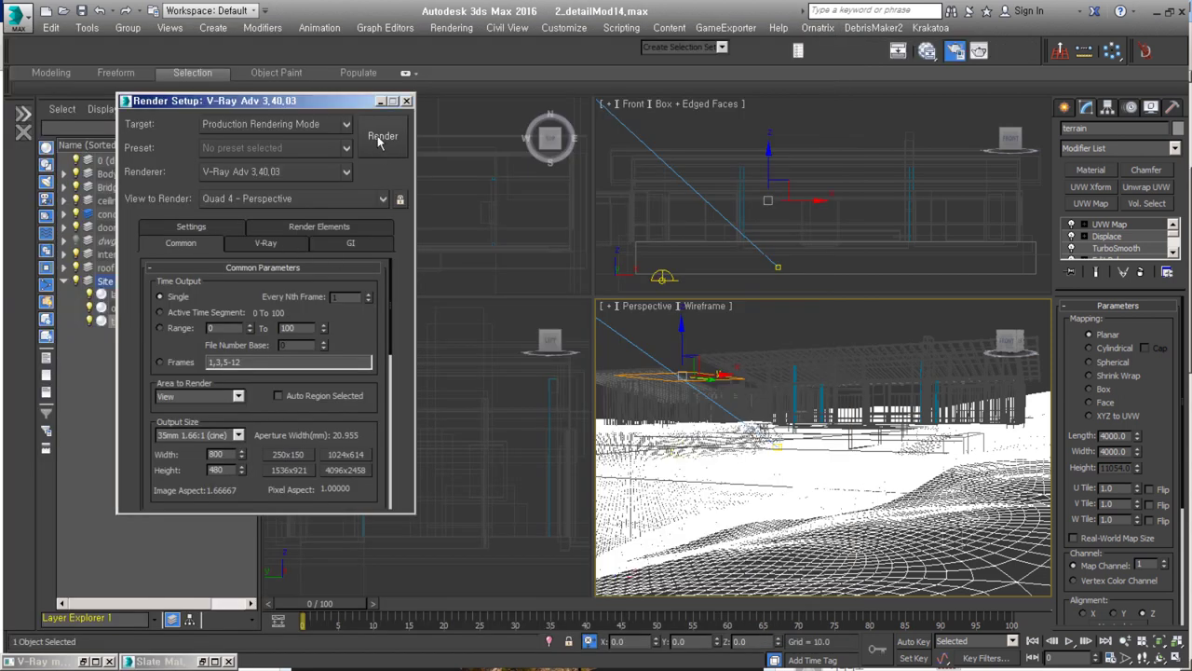
Run the lake house test render and mark a region over the foreground sand.
left_click(380, 133)
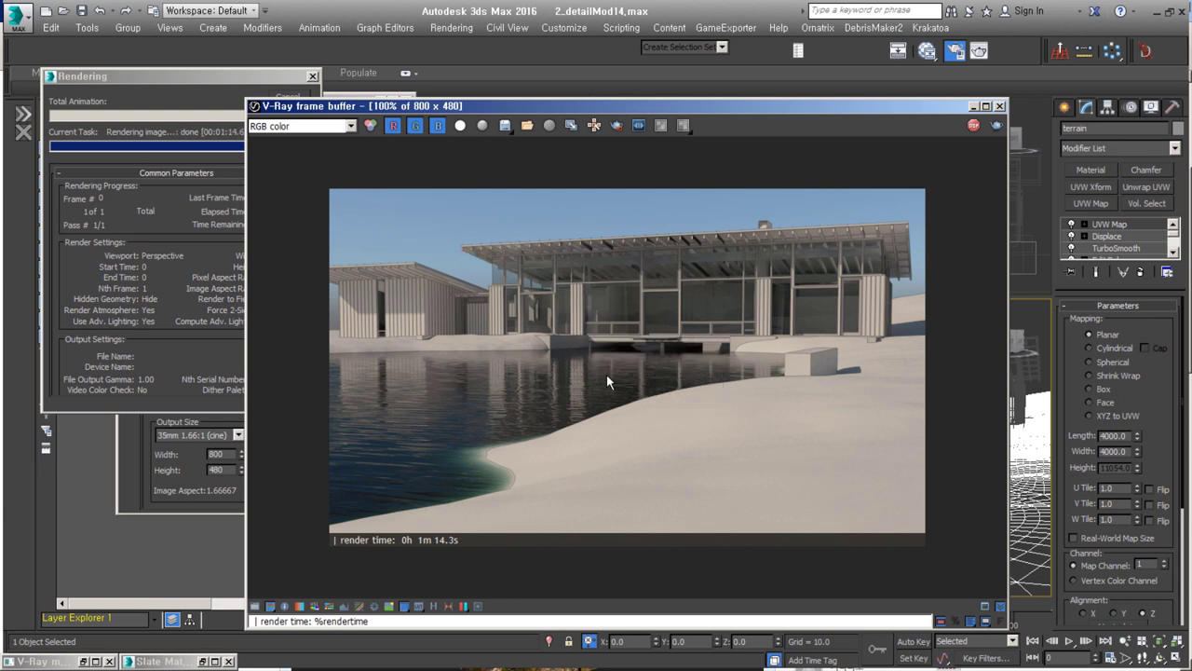
left_click(615, 125)
left_click_drag(729, 109, 875, 185)
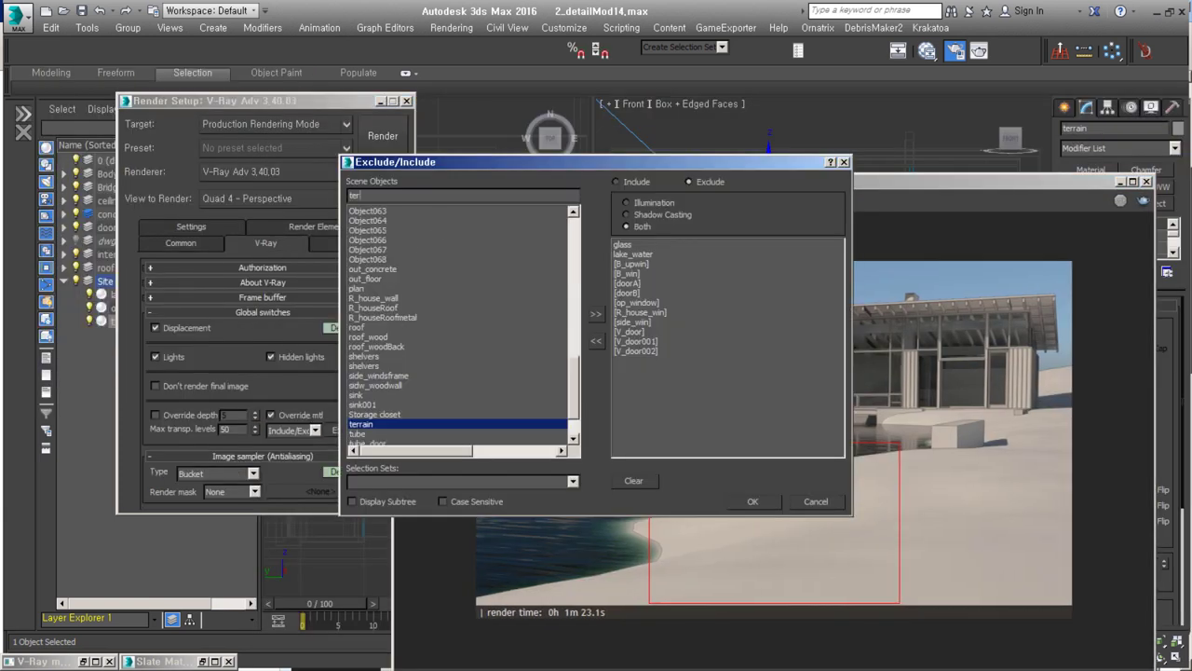
Re-render the marked sand region to reveal the muddy texture, then close the frame buffer.
left_click(1142, 201)
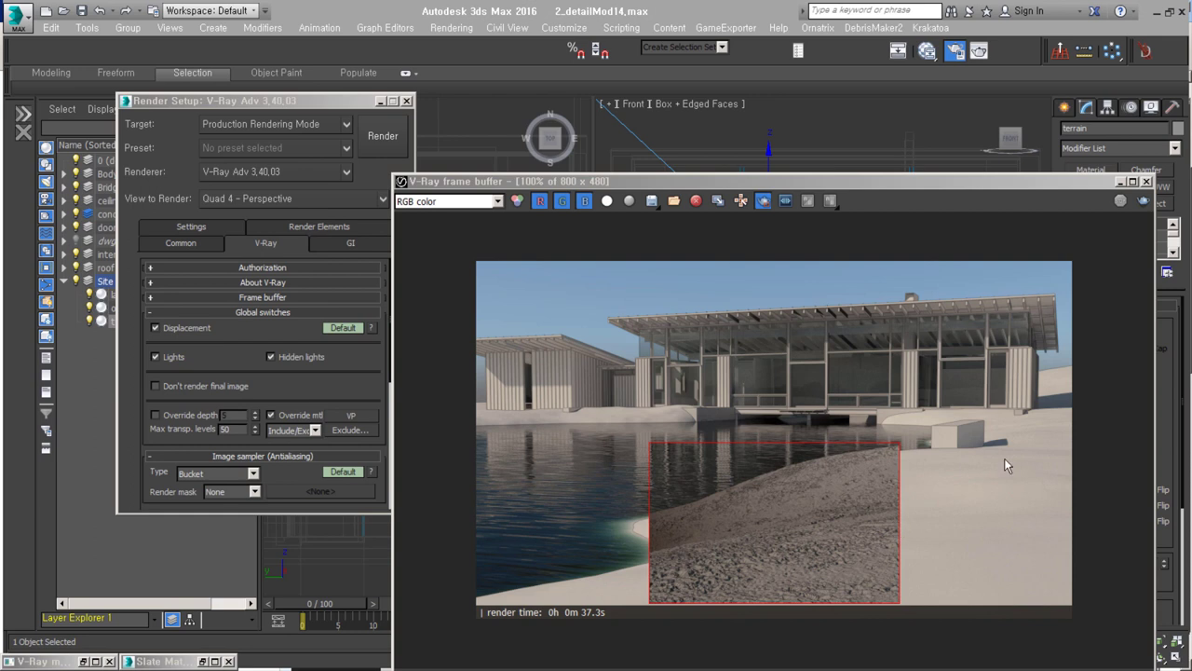
left_click(781, 542)
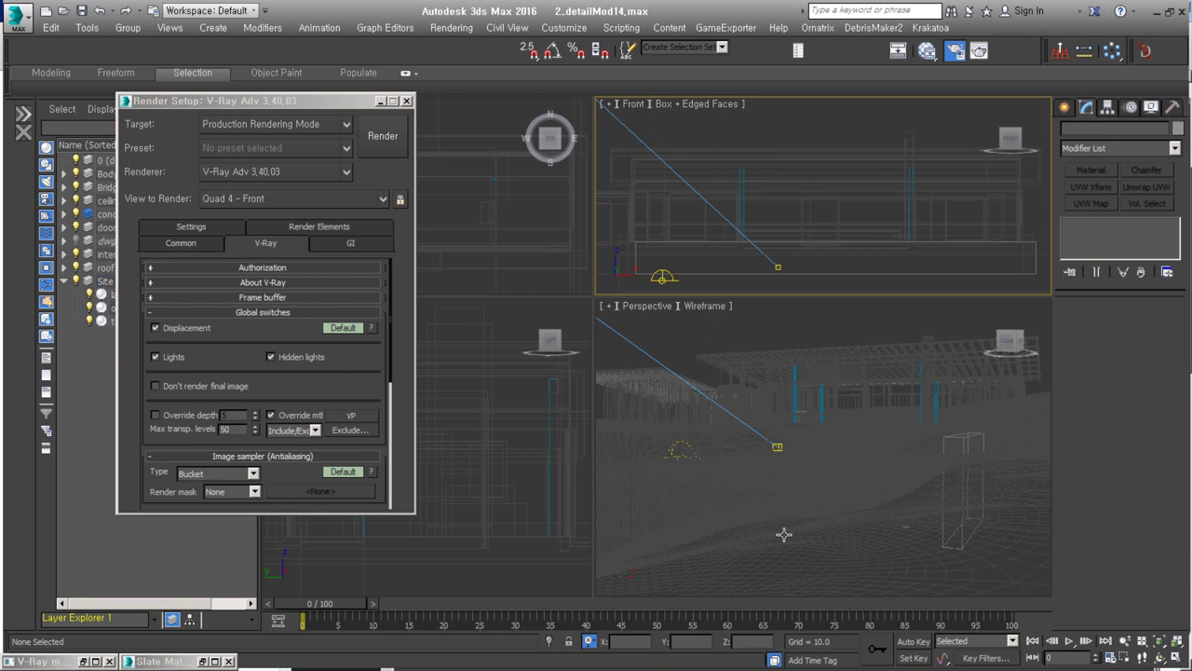
Isolate Concrete_Base, frame it in perspective, and edit the override material Exclude list.
left_click(898, 240)
key("alt+q")
key("u")
key("p")
left_click(350, 429)
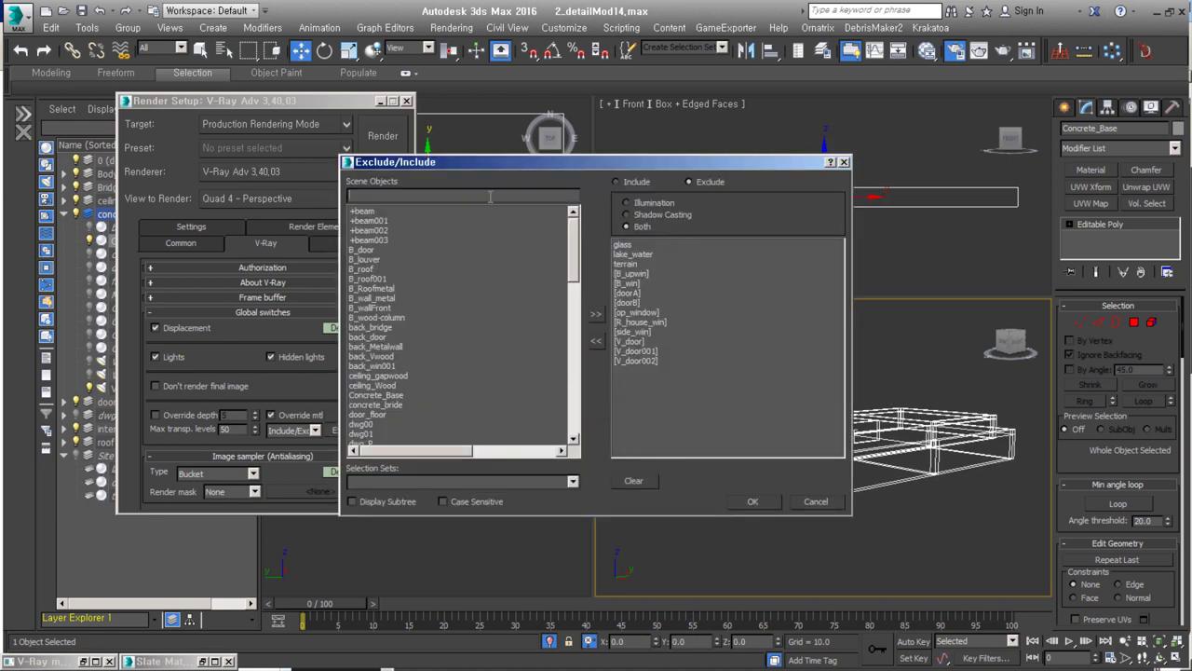
left_click(753, 501)
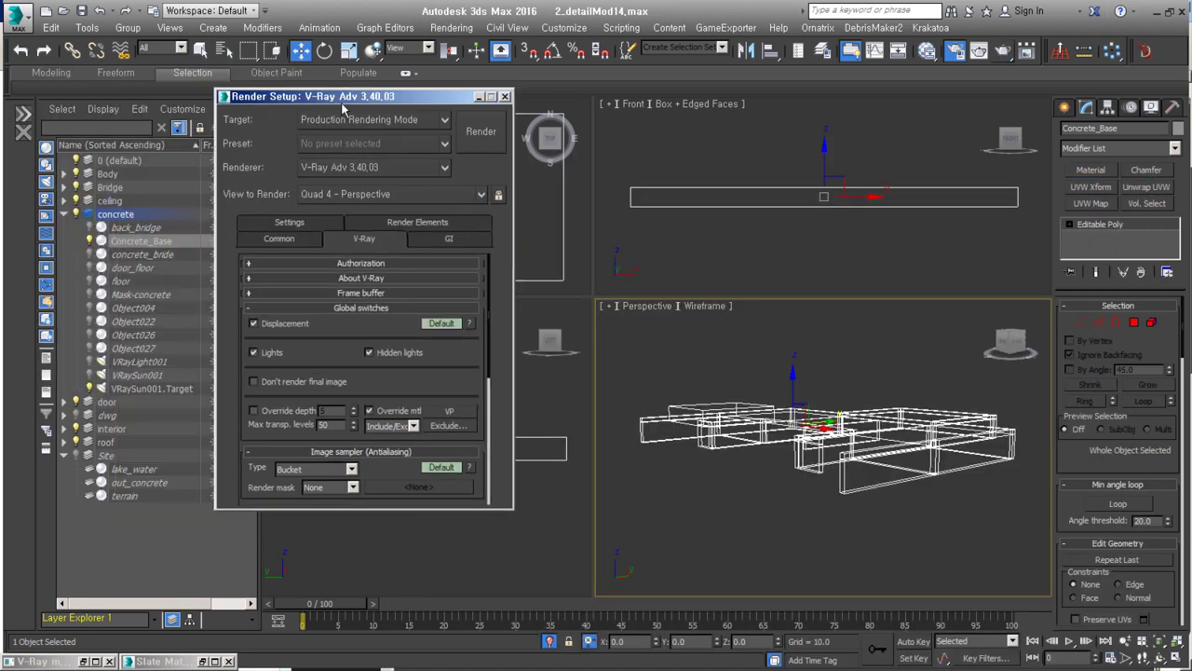
Unhide Mask-concrete and select it for material editing.
left_click(89, 295)
left_click(131, 294)
left_click(1004, 50)
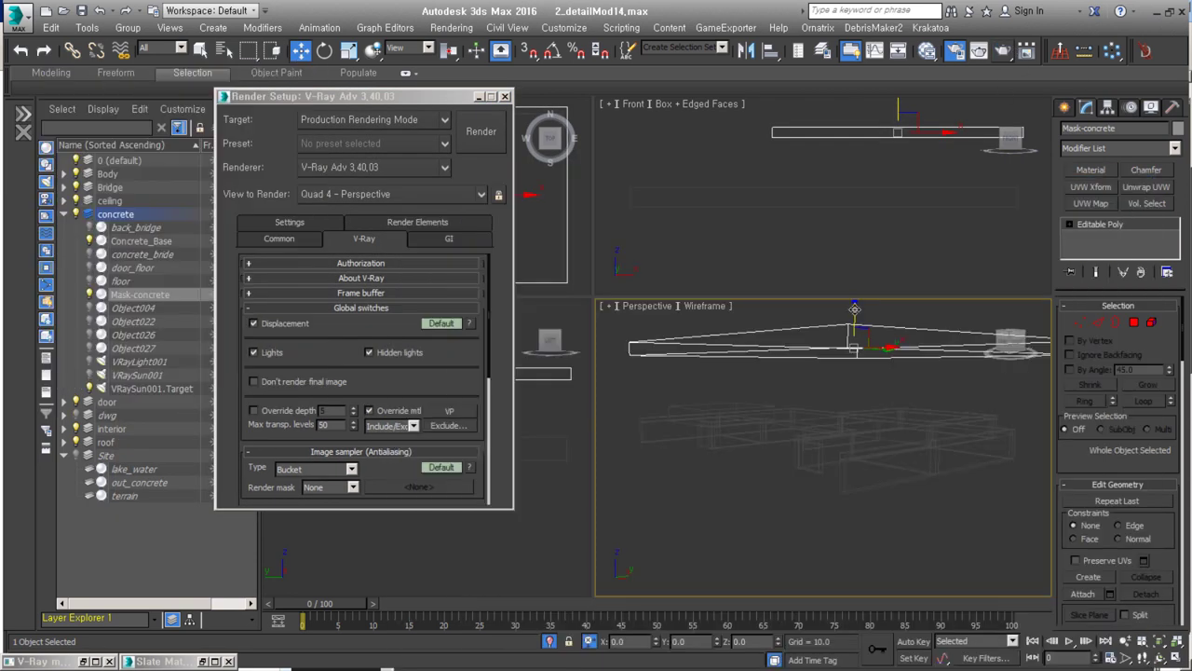
left_click(927, 50)
Add a new VRayMtl node, quick-render a test, and clear unneeded nodes.
left_click(74, 249)
left_click(52, 229)
left_click_drag(63, 260, 448, 344)
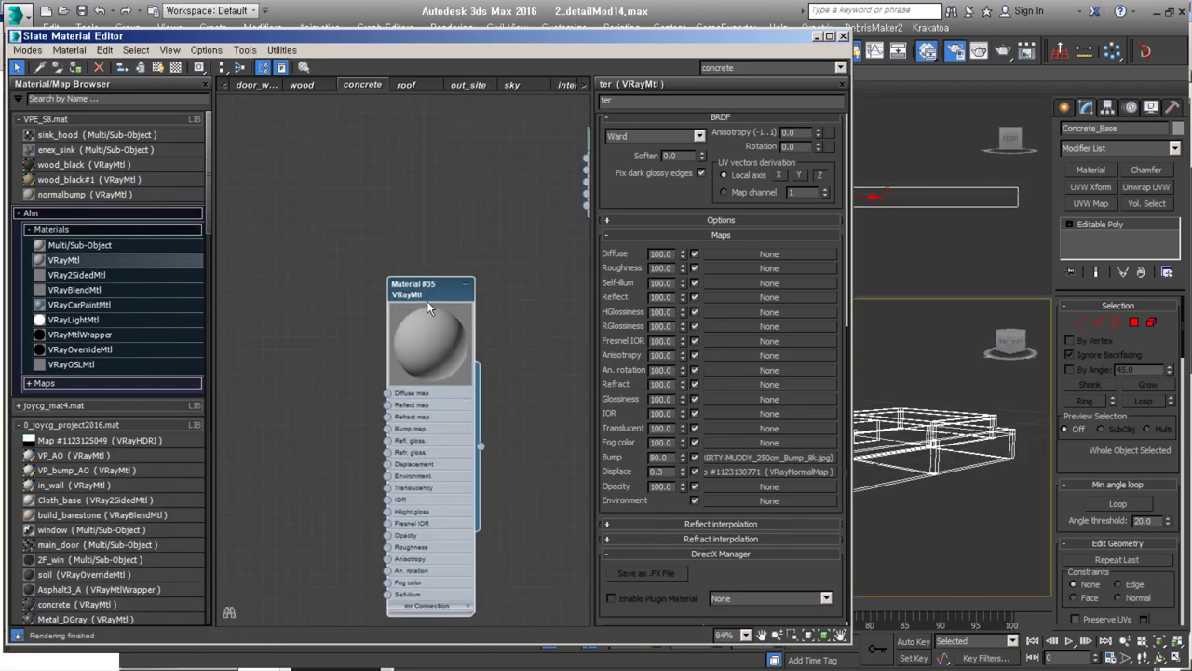
key("shift+q")
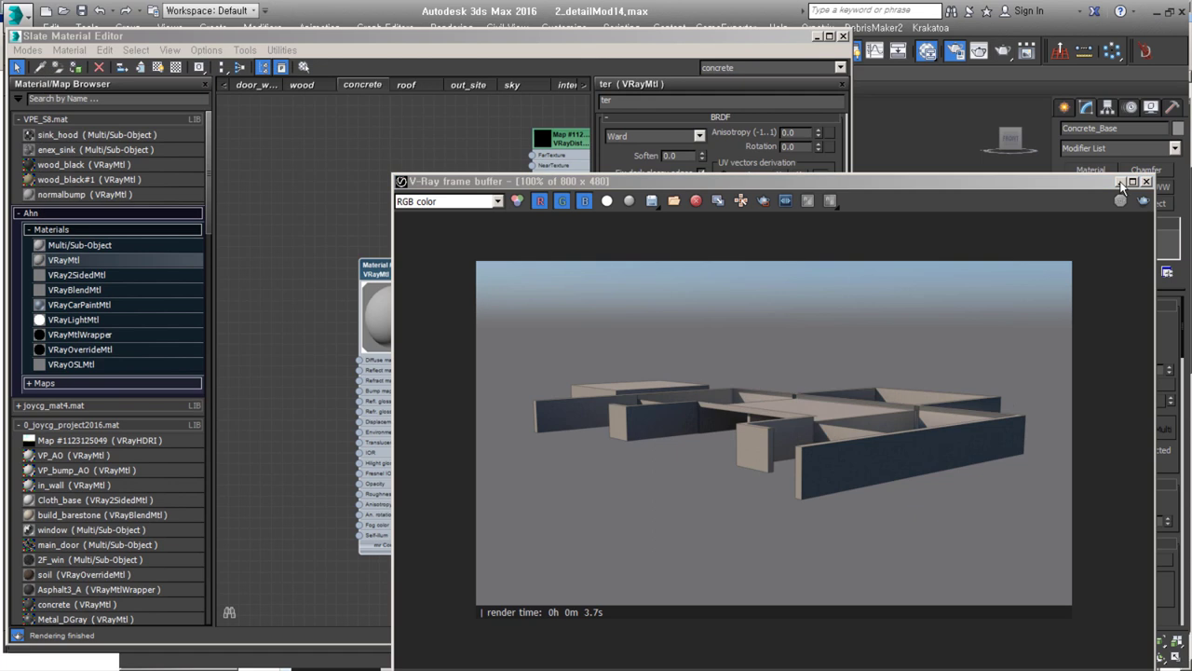
left_click(1120, 182)
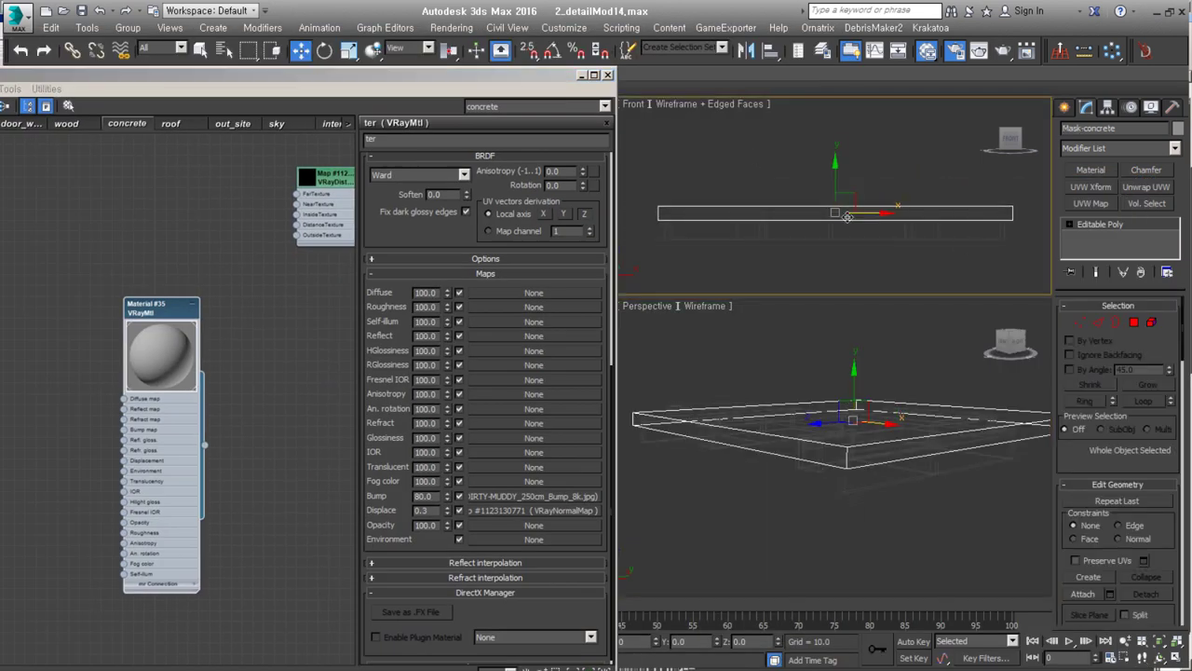
right_click(262, 409)
left_click(445, 240)
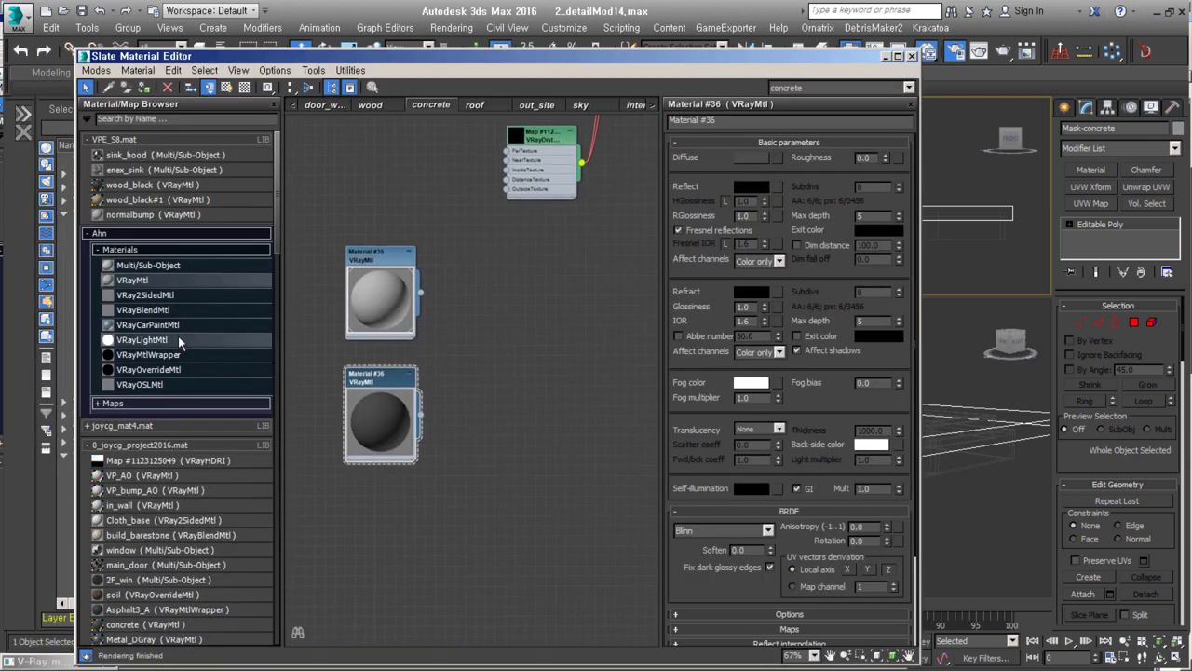
Build a VRayBlendMtl with Material #35 as Base and Material #36 as Coat 1.
left_click_drag(142, 309, 540, 311)
double_click(540, 310)
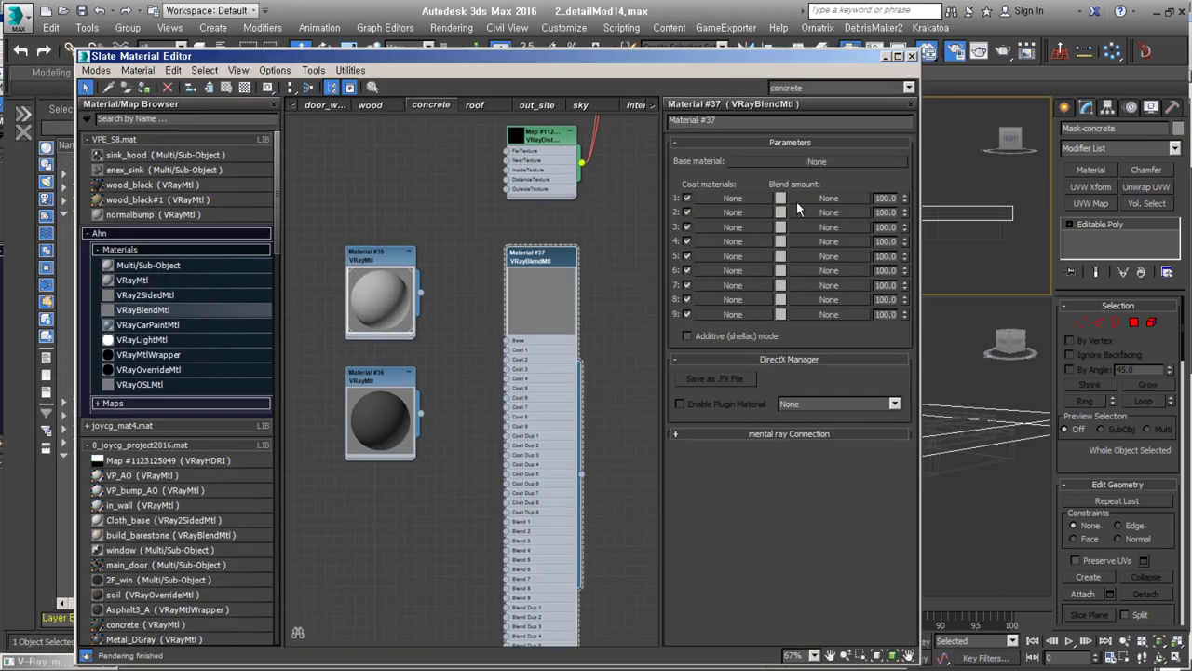
left_click_drag(420, 294, 506, 340)
left_click_drag(688, 314, 687, 212)
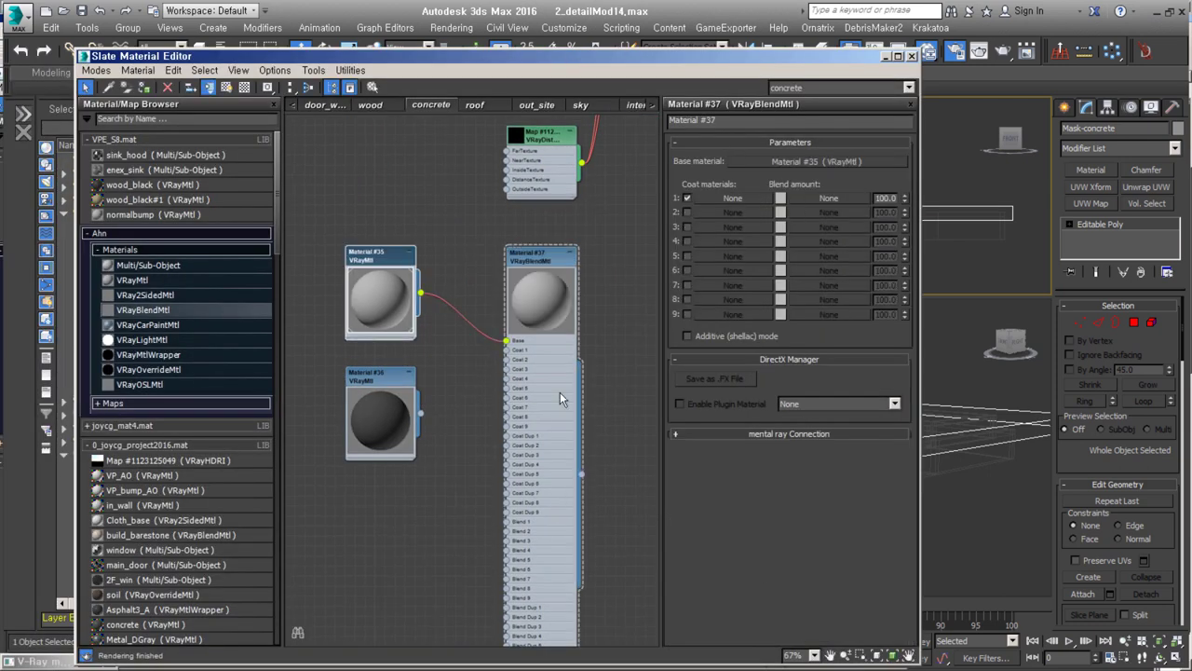
left_click_drag(420, 413, 735, 205)
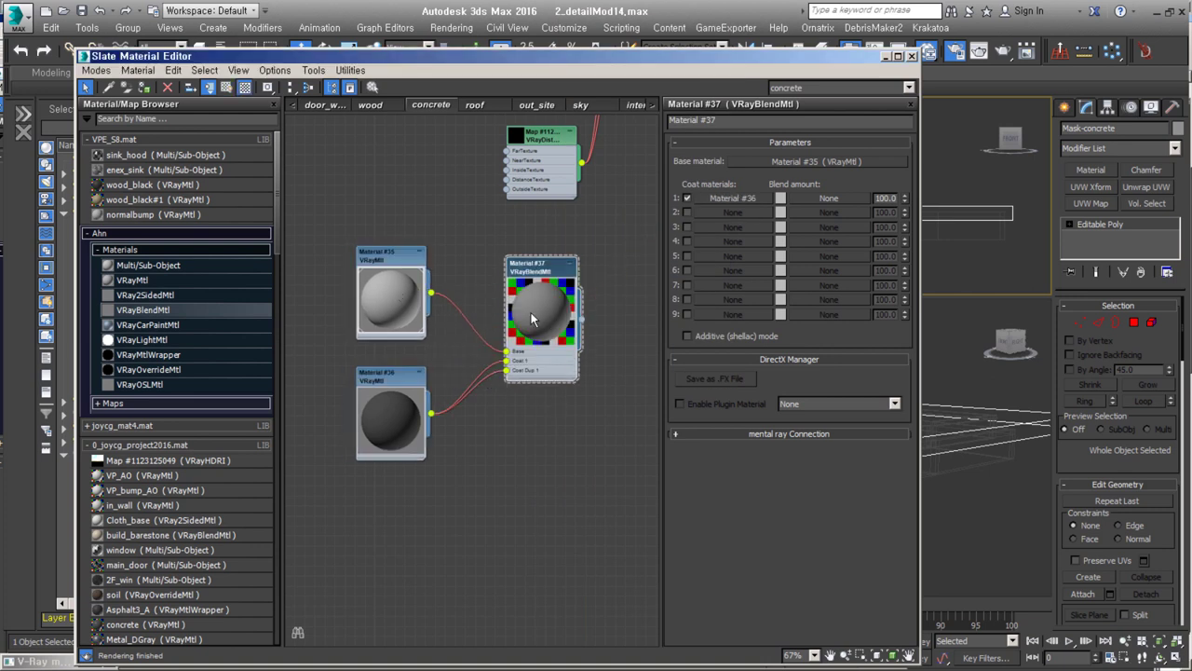
left_click_drag(394, 450, 394, 439)
Add a VRayDistanceTex map node and make Mask-concrete non-renderable.
left_click(214, 402)
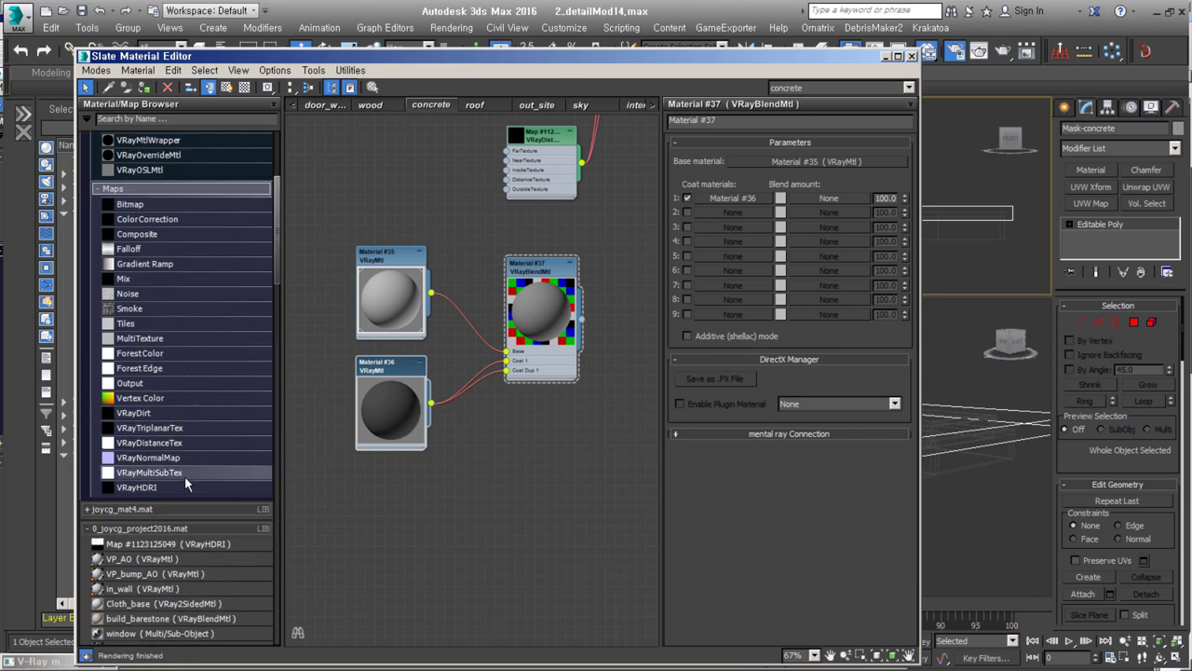
left_click_drag(149, 443, 426, 501)
double_click(426, 501)
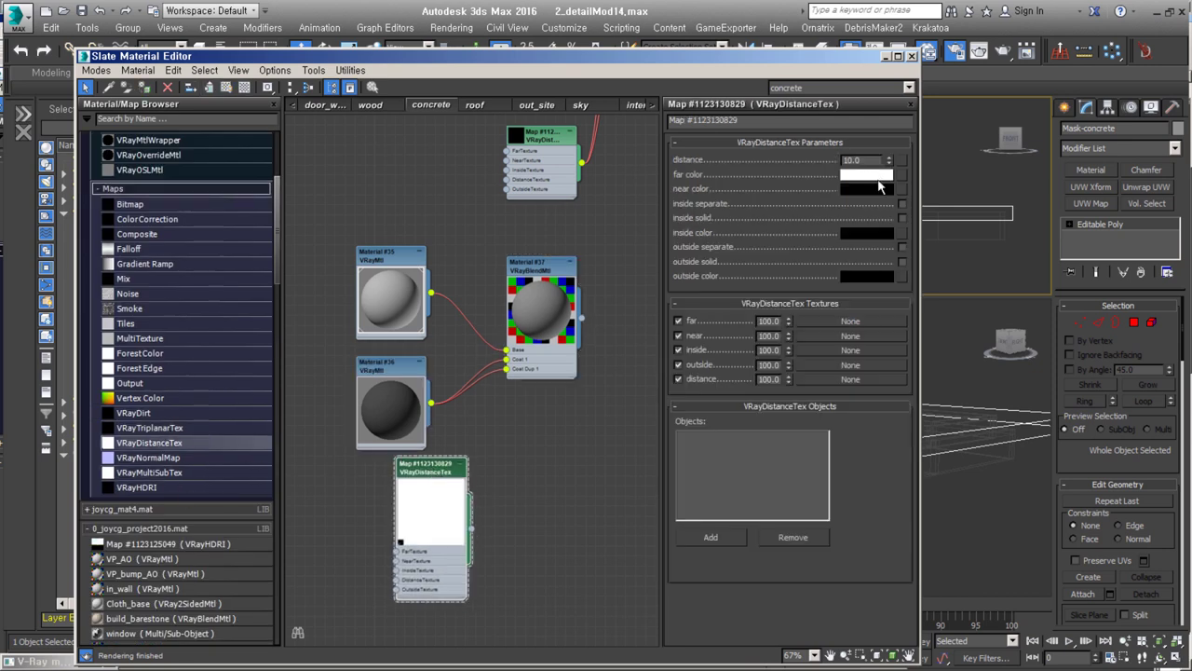
left_click_drag(792, 55, 570, 59)
right_click(910, 456)
left_click(838, 421)
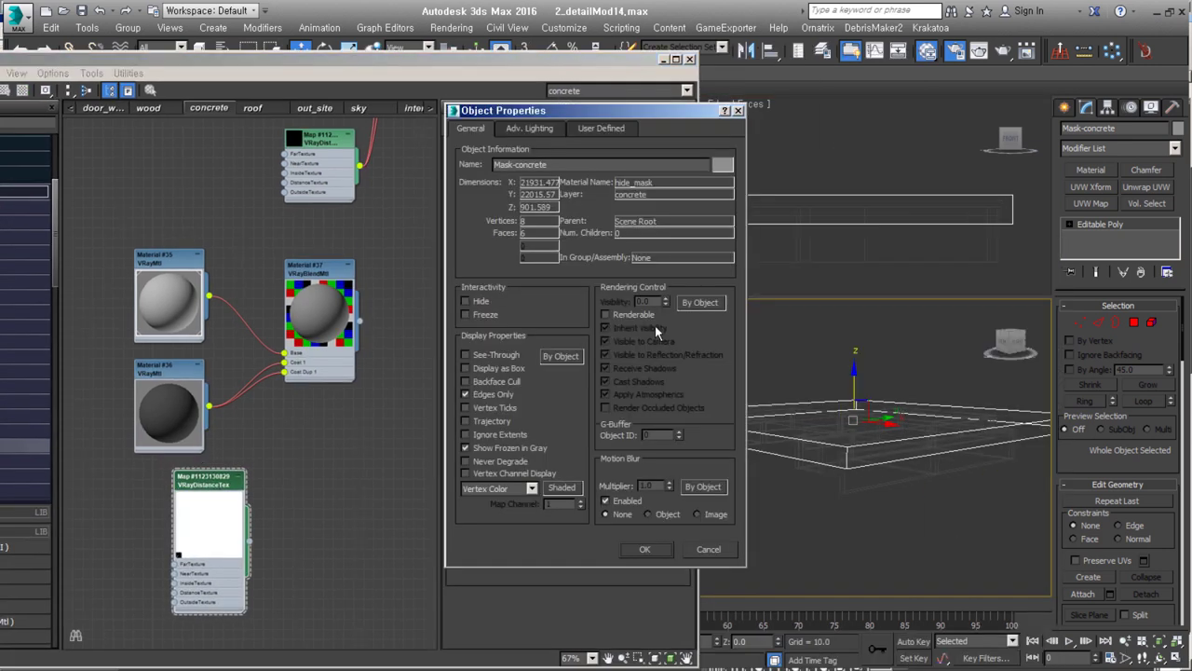
left_click(643, 549)
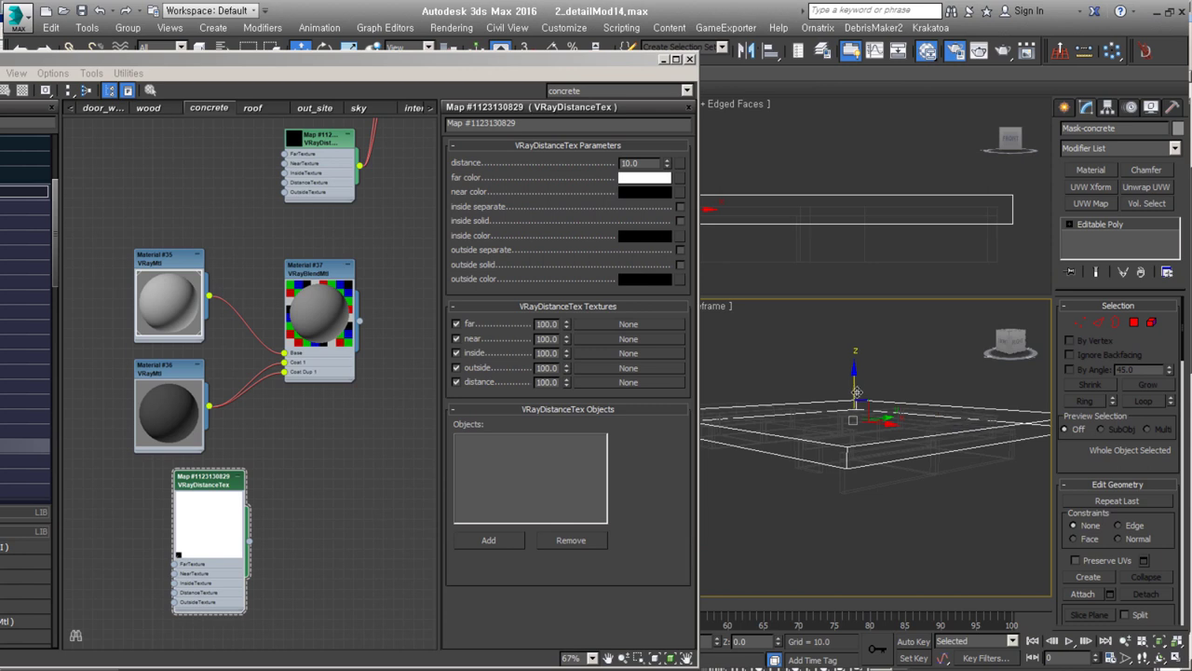
Set Mask-concrete as distance object at 200.0, test-render, and connect it to the blend.
left_click(490, 540)
double_click(633, 163)
type("200")
key("Return")
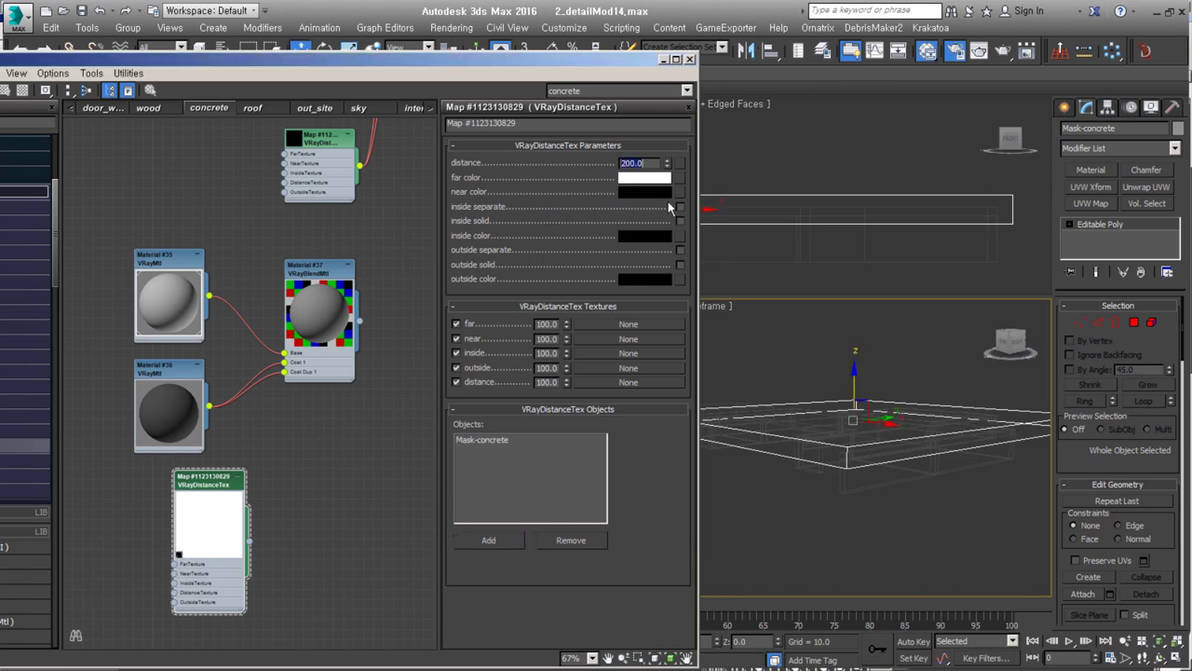
left_click(1026, 50)
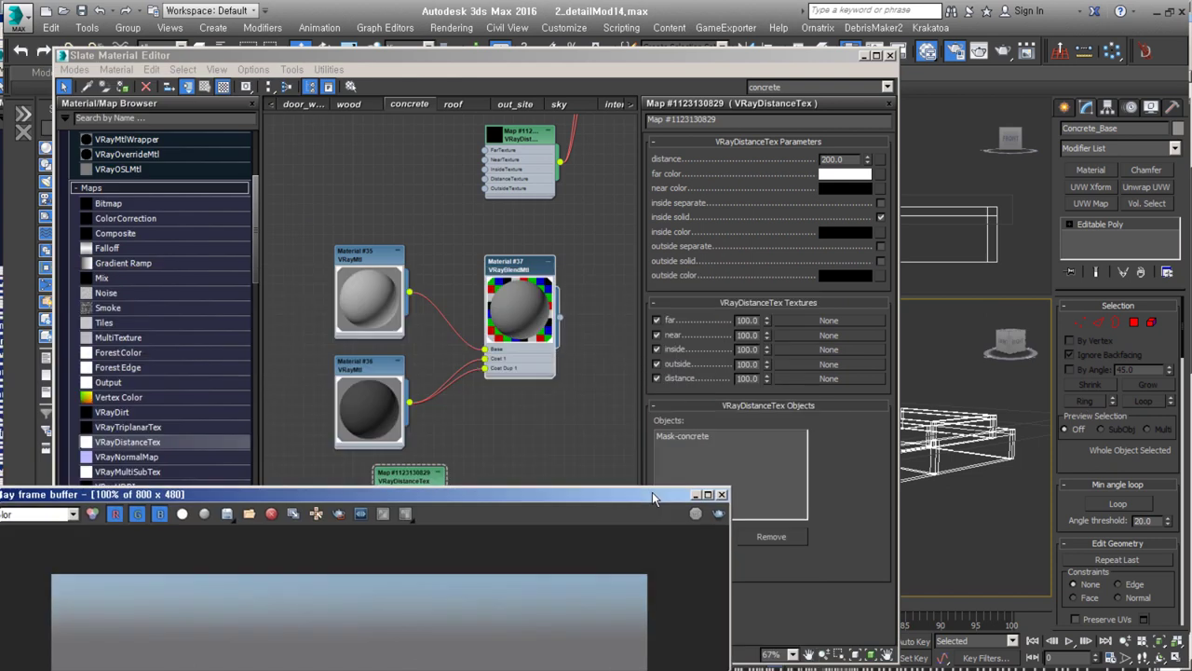
left_click_drag(781, 341, 782, 138)
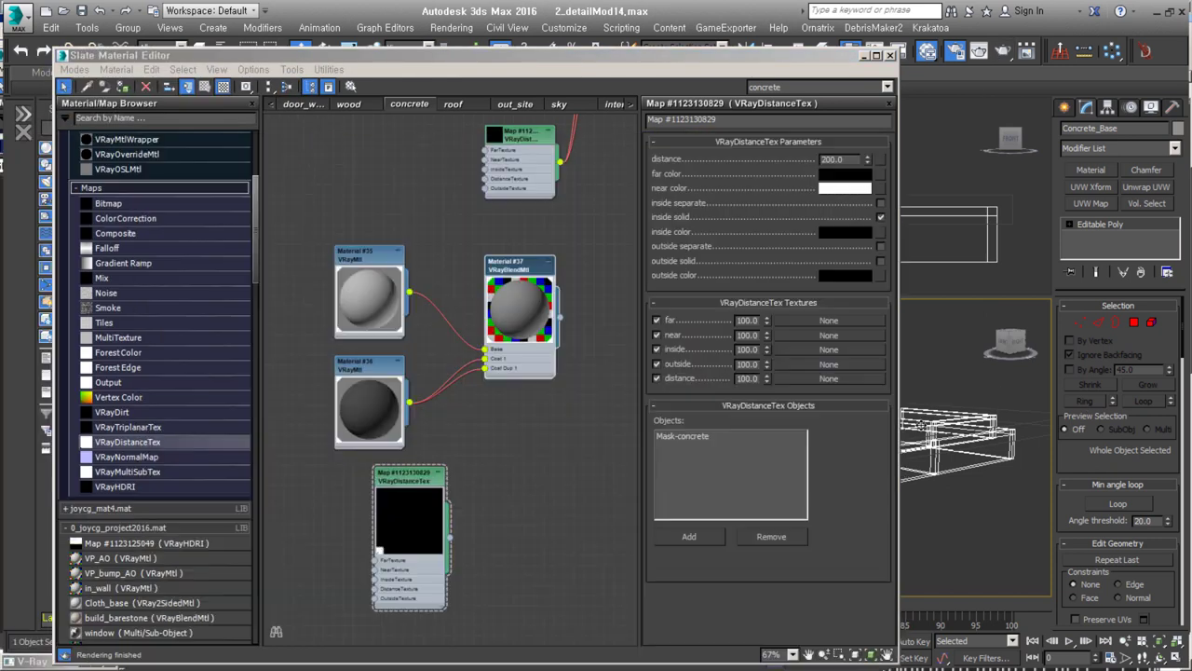
mouse_move(449, 536)
left_mouse_down()
mouse_move(486, 509)
mouse_move(522, 317)
left_mouse_up()
Create a VRayDistanceTex for Material #37's Blend 1 using Mask-concrete as its object.
left_click(660, 385)
left_click_drag(422, 491, 391, 492)
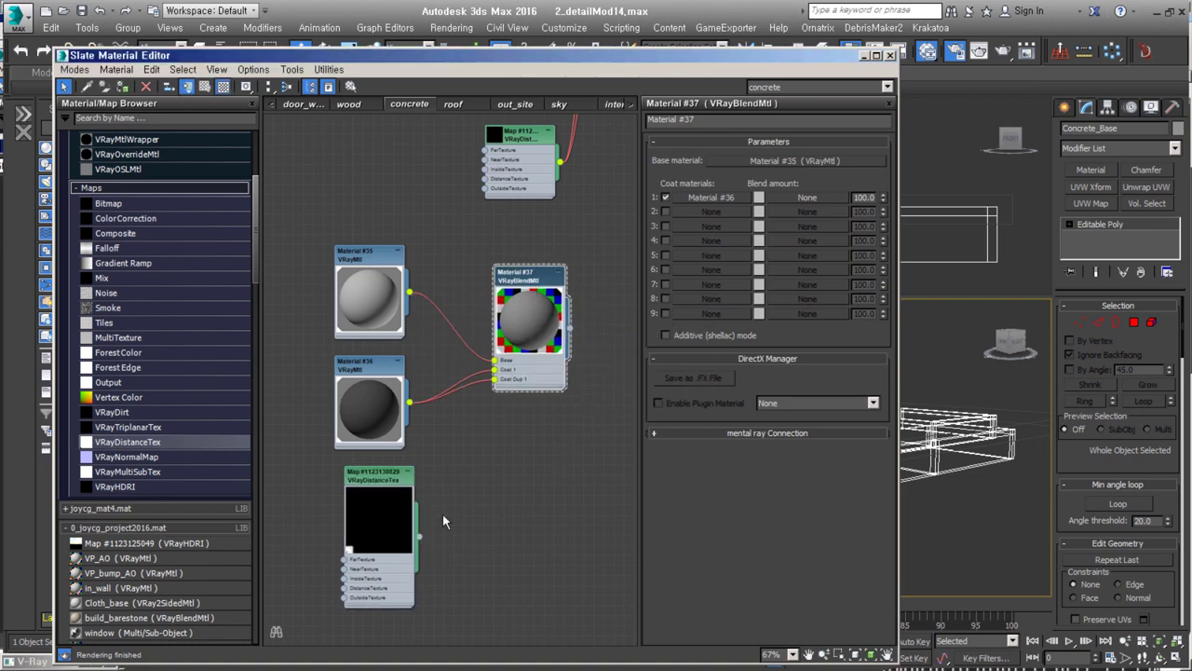
left_click(806, 197)
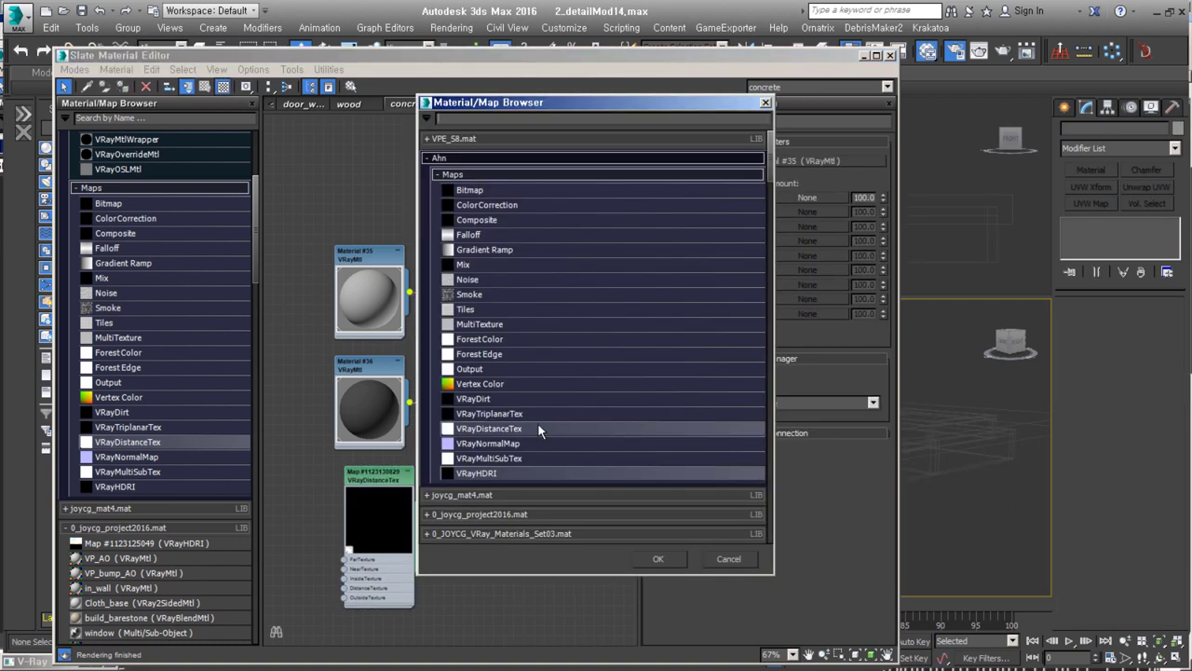
double_click(551, 402)
left_click(689, 535)
left_click(660, 387)
left_click(1022, 423)
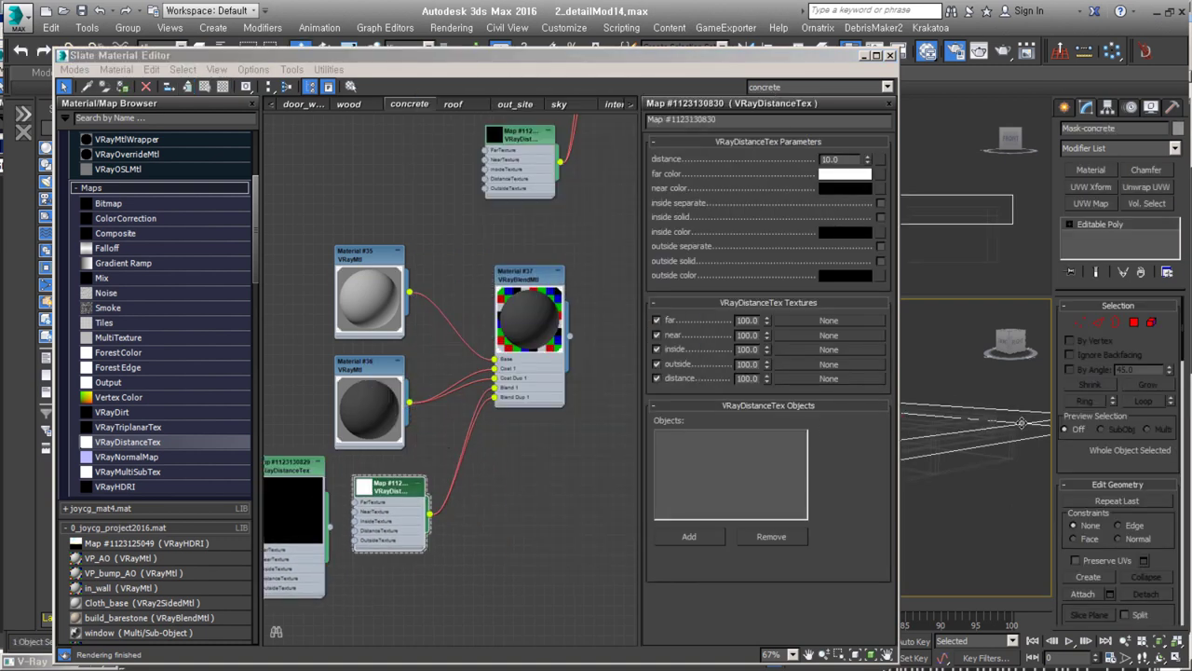
scroll(149, 279, "up", 10)
left_click_drag(108, 280, 529, 504)
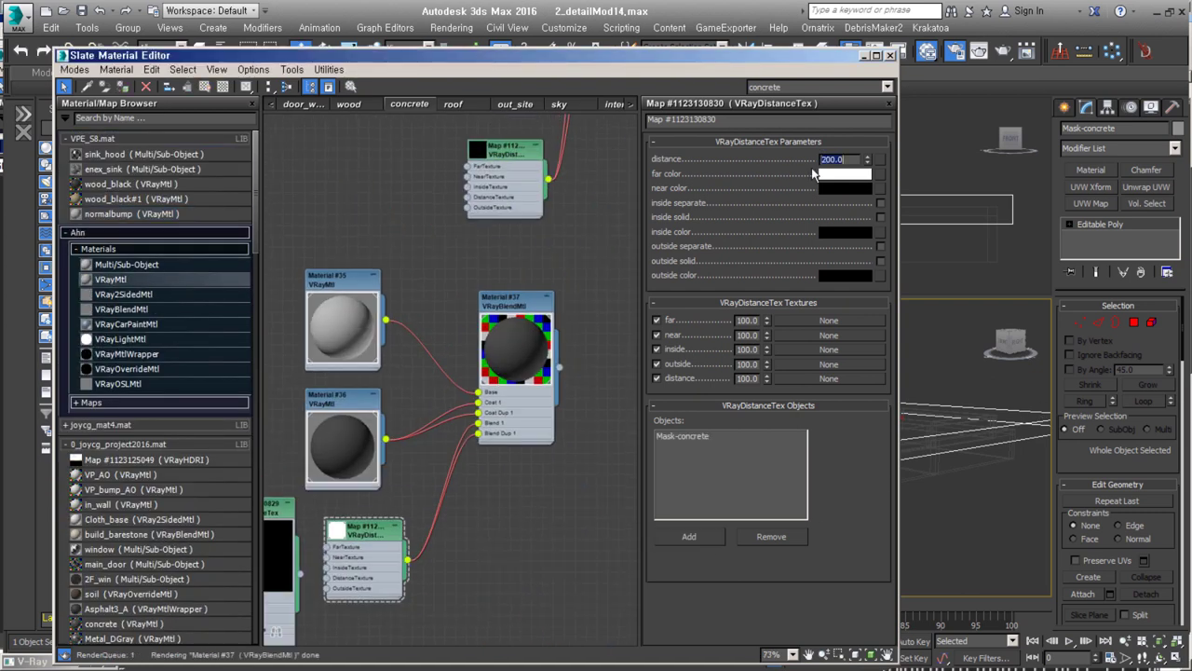
Swap the far/near colours, enable Inside separate, and re-render to check the mask.
left_click(1010, 52)
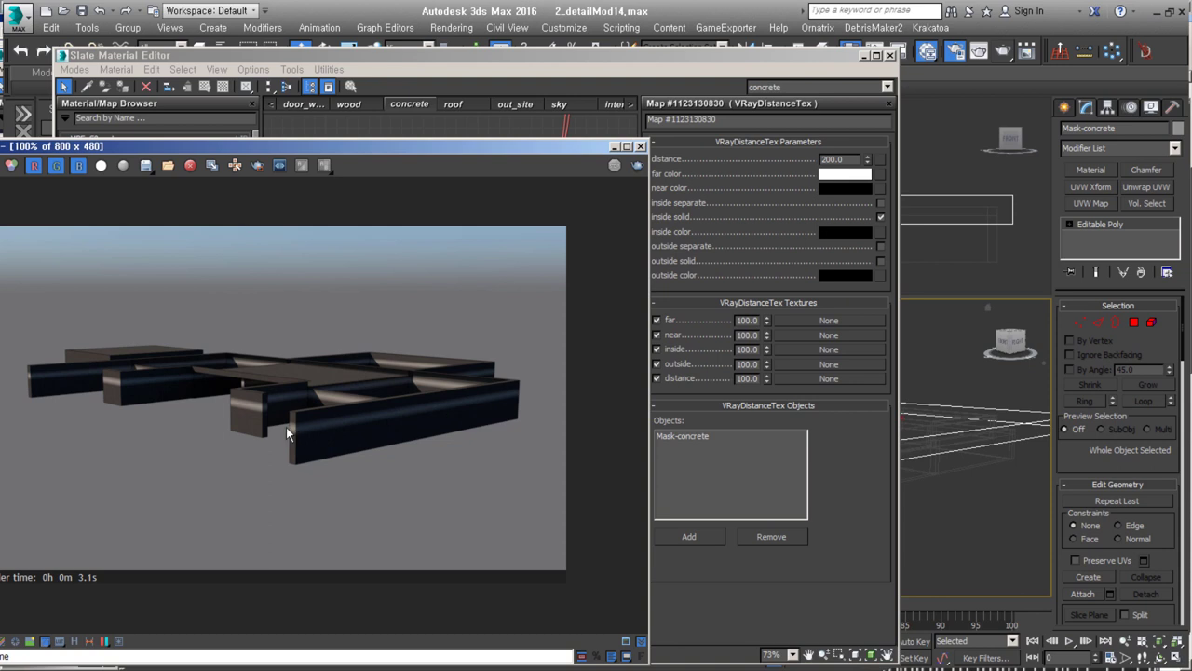
left_click_drag(845, 175, 844, 188)
left_click(436, 371)
key("shift+q")
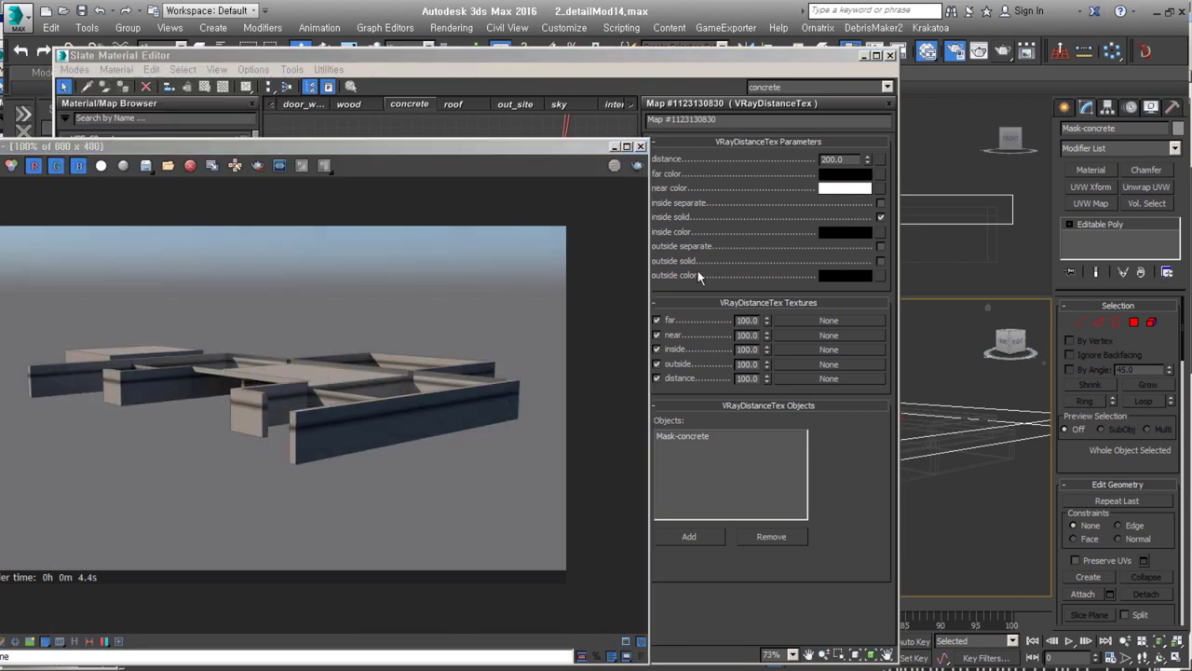
left_click(880, 202)
key("shift+q")
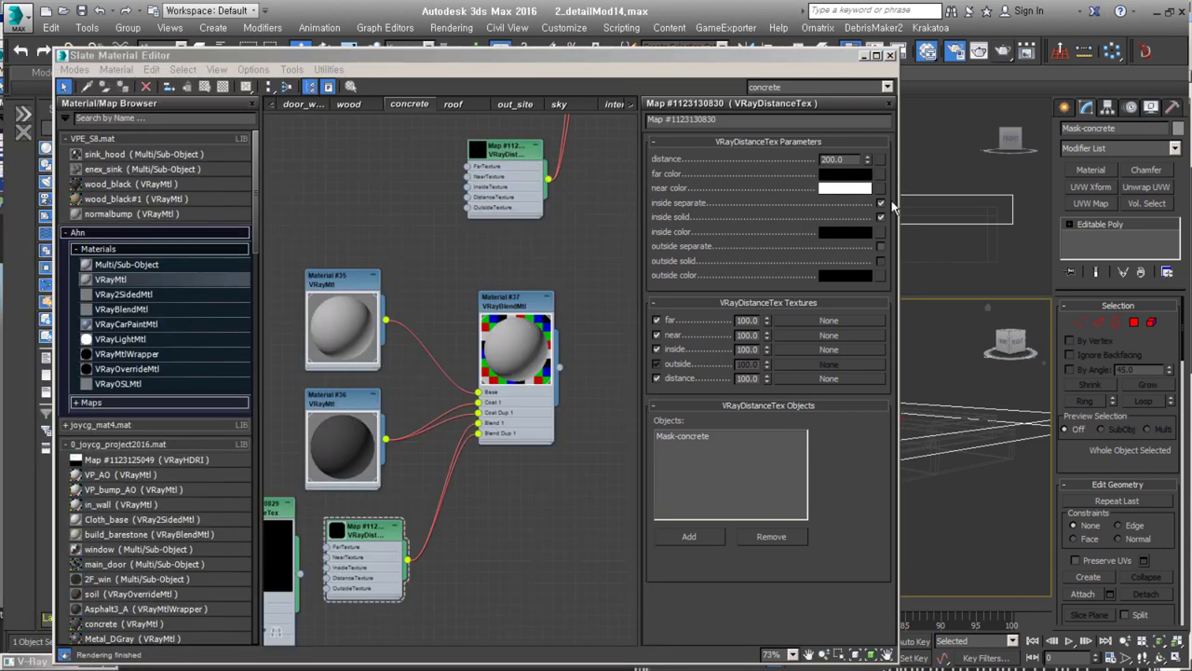
Compare with the earlier distance texture, re-render, and preview the new distance map.
left_click(950, 501)
middle_click_drag(509, 317, 540, 433)
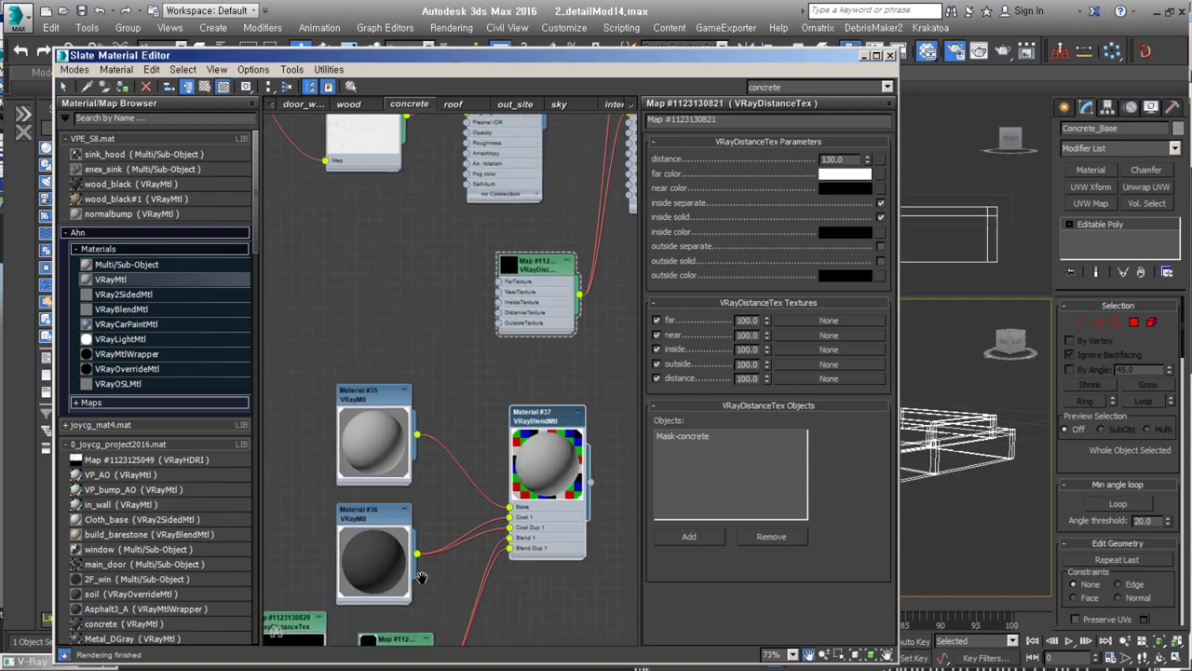
left_click(844, 188)
key("shift+q")
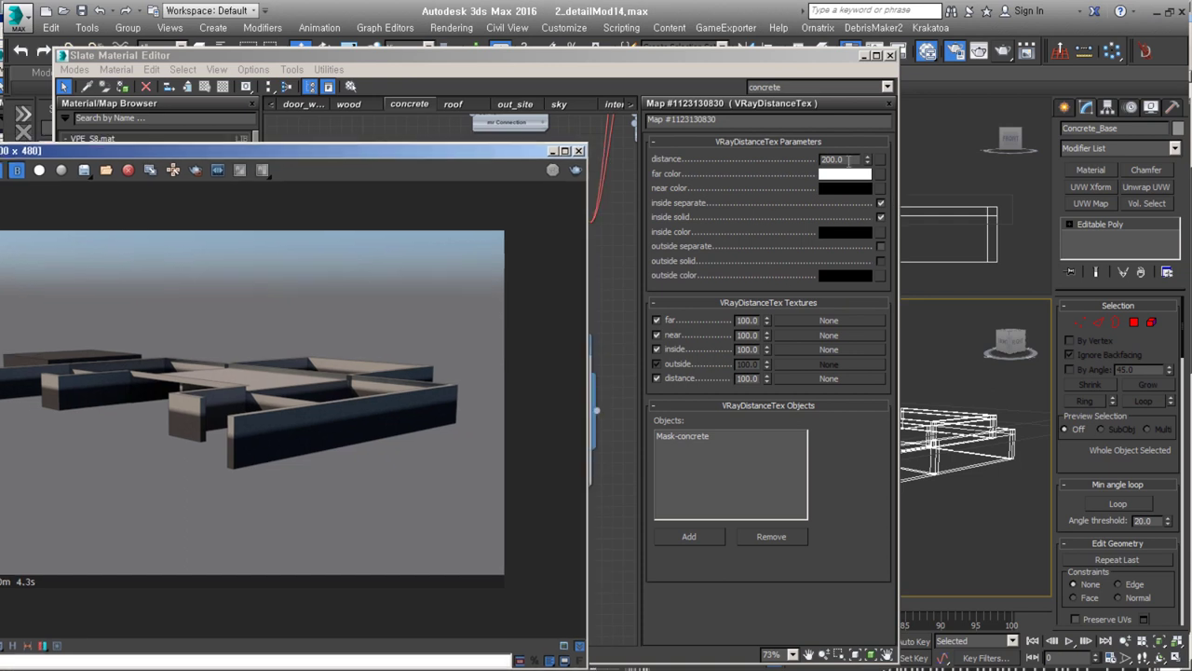
left_click(834, 218)
left_click(1021, 436)
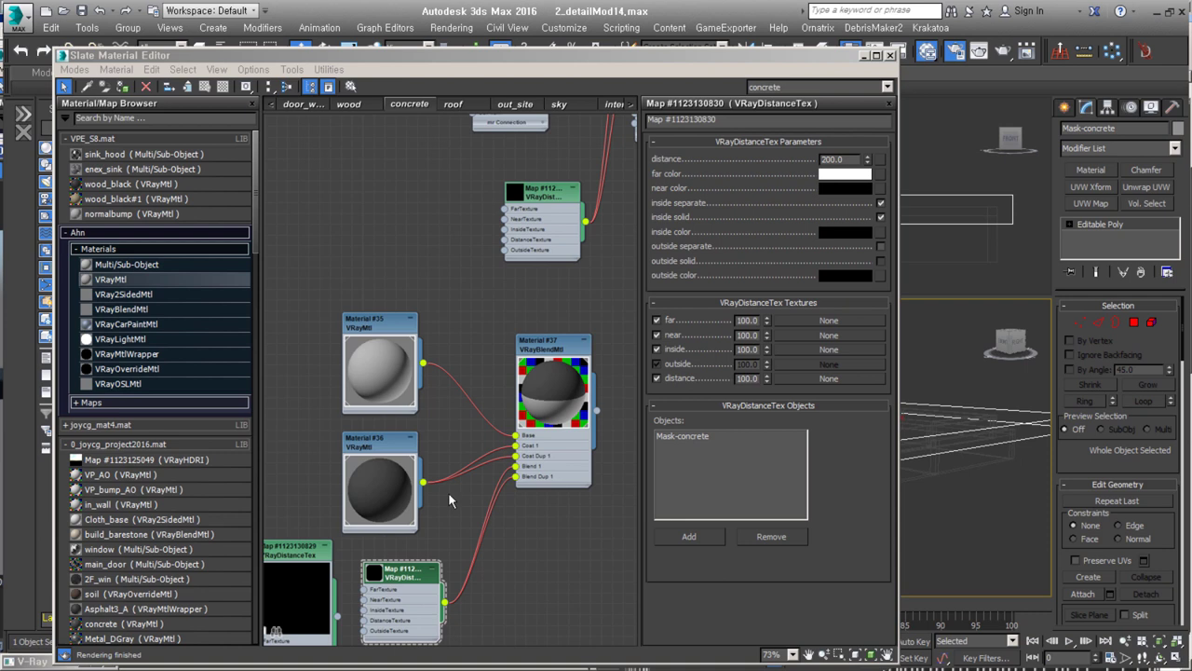
middle_click_drag(430, 503, 433, 413)
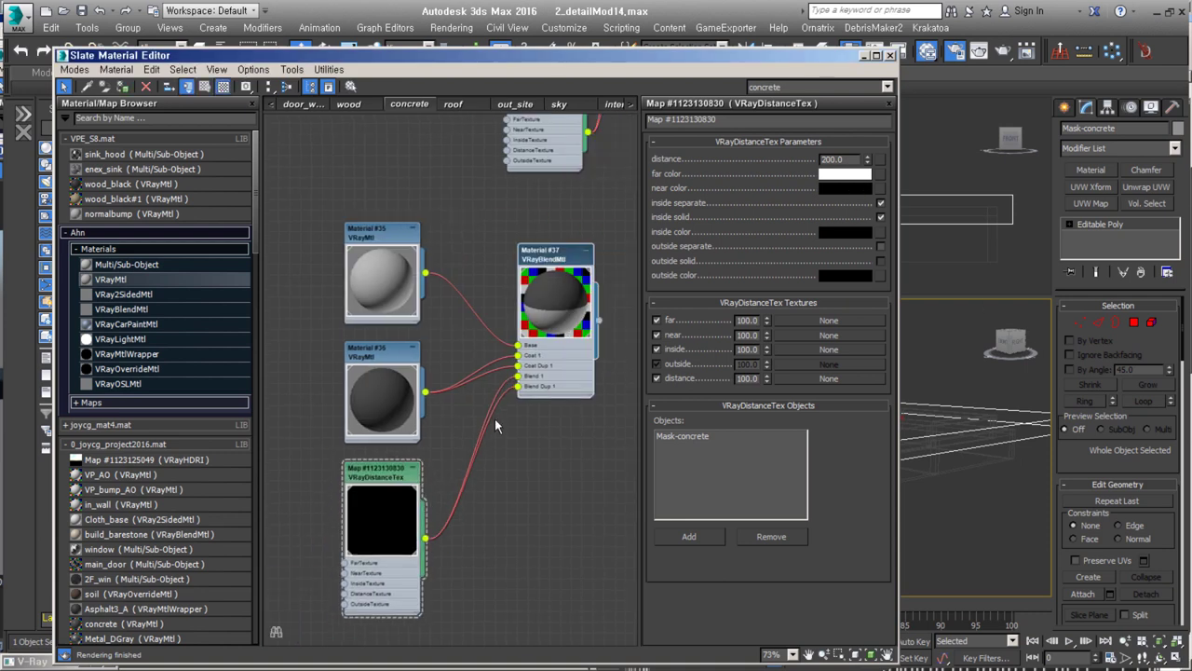
Close the material editor, orbit around the interior, and minimize Render Setup.
left_click(890, 56)
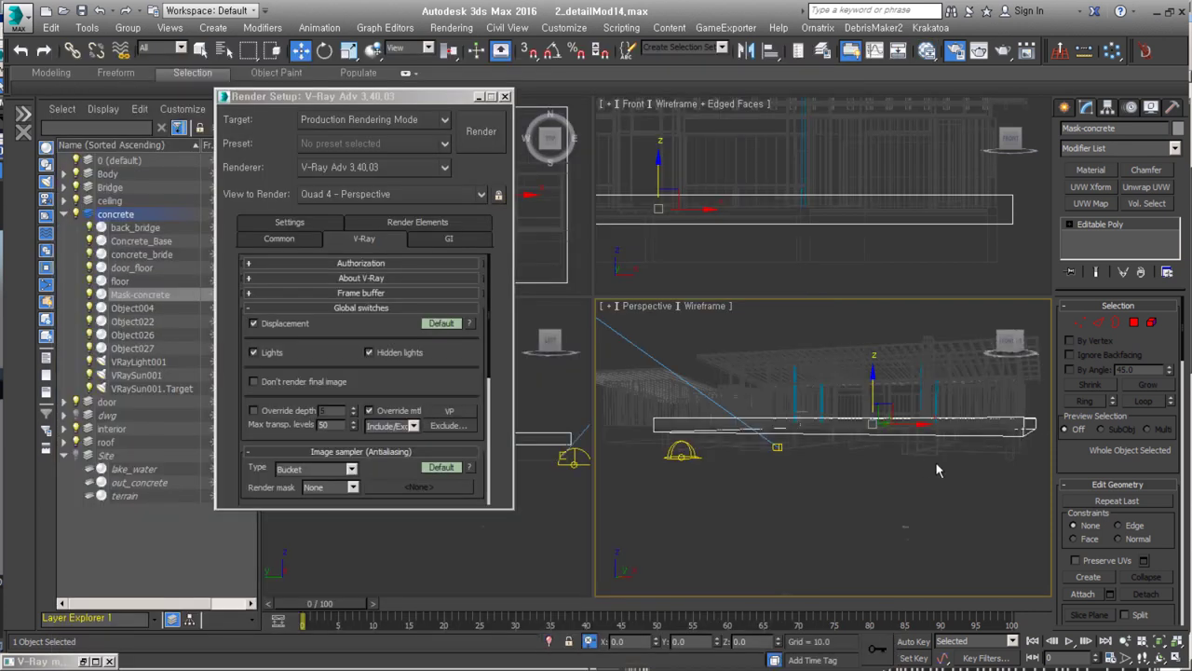
key("u")
scroll(806, 471, "up", 5)
mouse_move(807, 471)
middle_mouse_down()
mouse_move(677, 481)
mouse_move(652, 452)
mouse_move(888, 515)
middle_mouse_up()
key("alt+q")
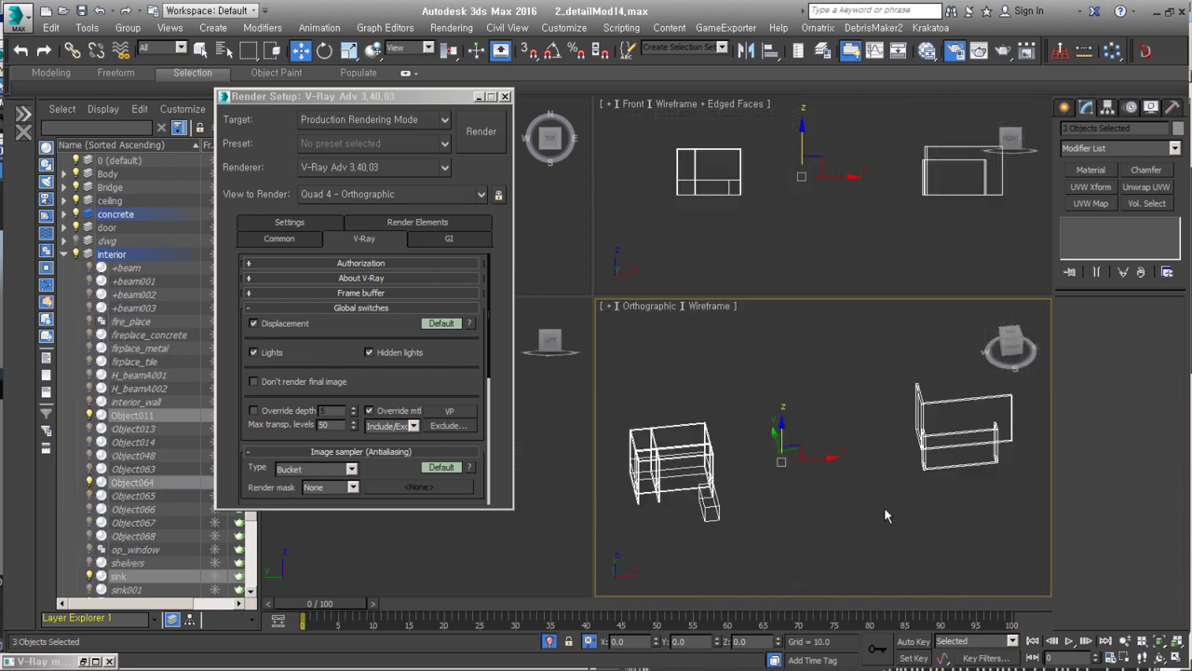
left_click(479, 96)
Select shelving Object064 and zoom all views to it from the top view.
mouse_move(652, 447)
middle_mouse_down("alt")
mouse_move(708, 438)
mouse_move(666, 425)
middle_mouse_up("alt")
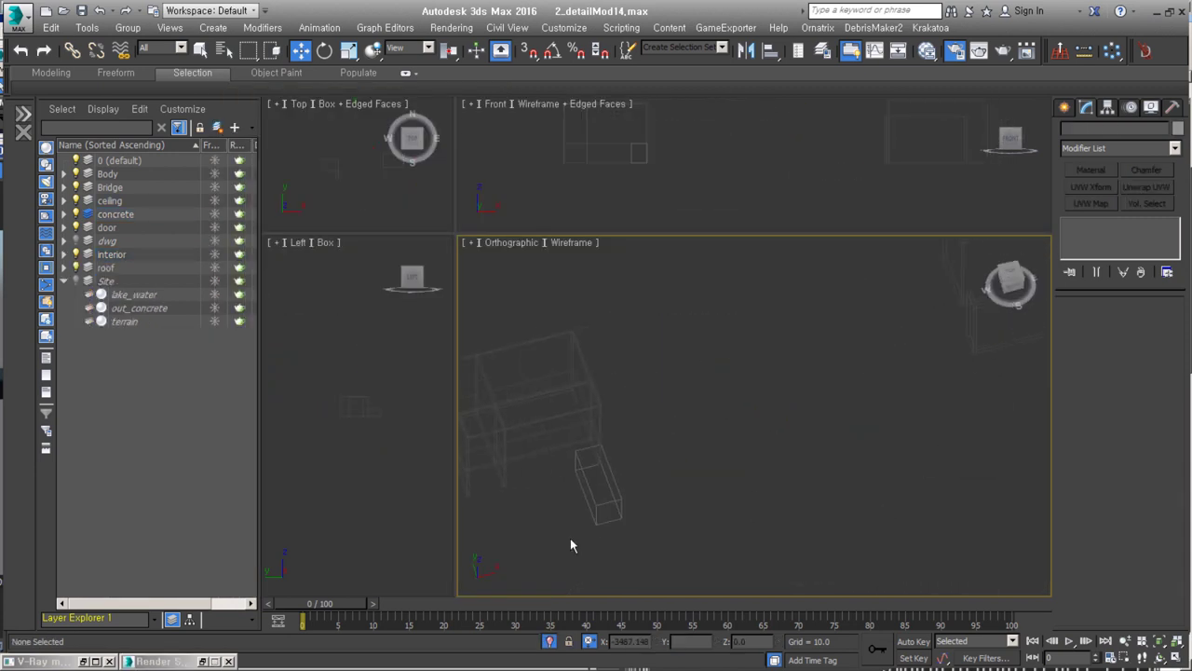
left_click(611, 410)
key("t")
key("z")
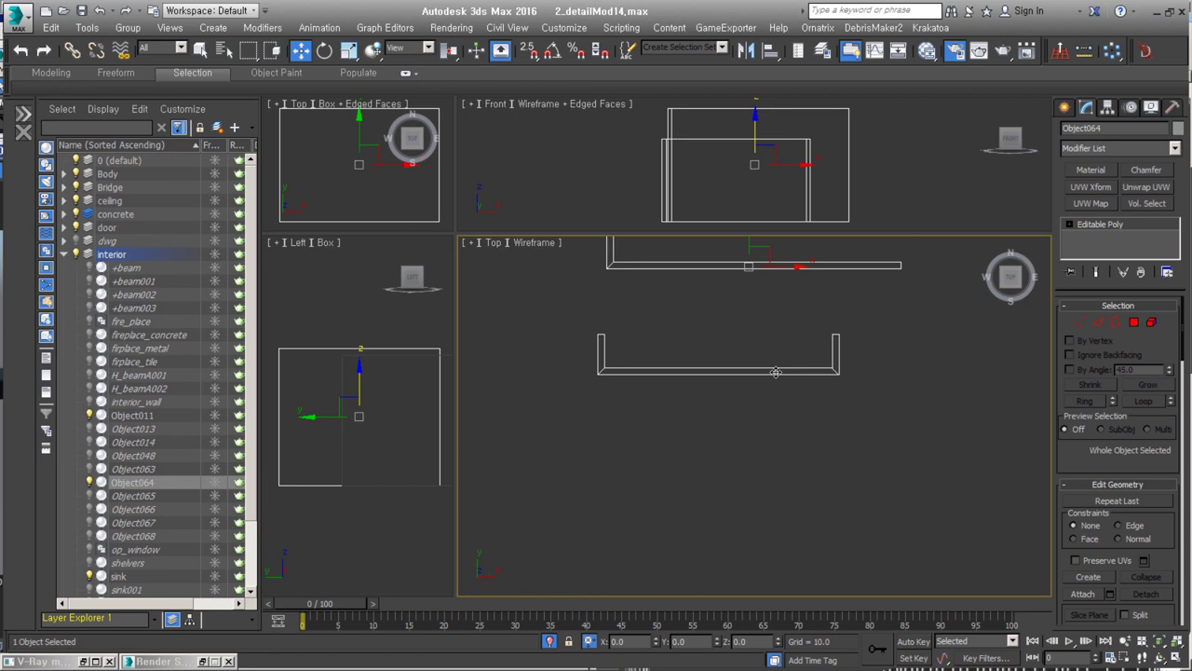
key("shift+z")
key("shift+z")
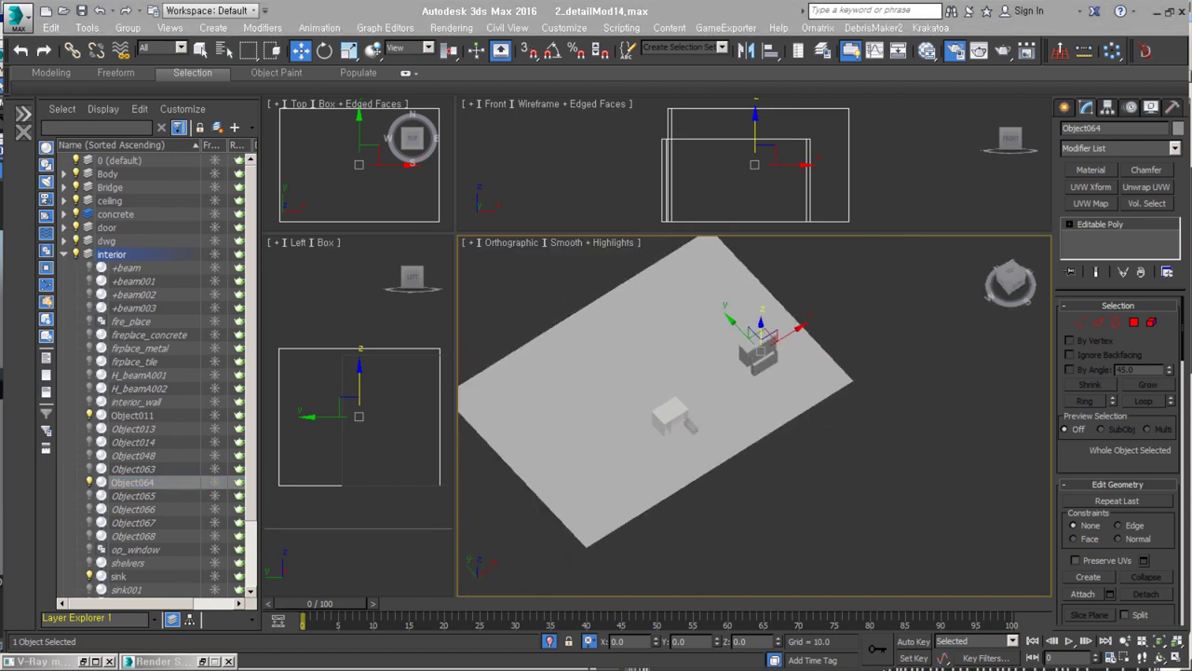
Size Box001 to 2200×1800×500 for the bed base, checking the bedroom reference photo.
key("t")
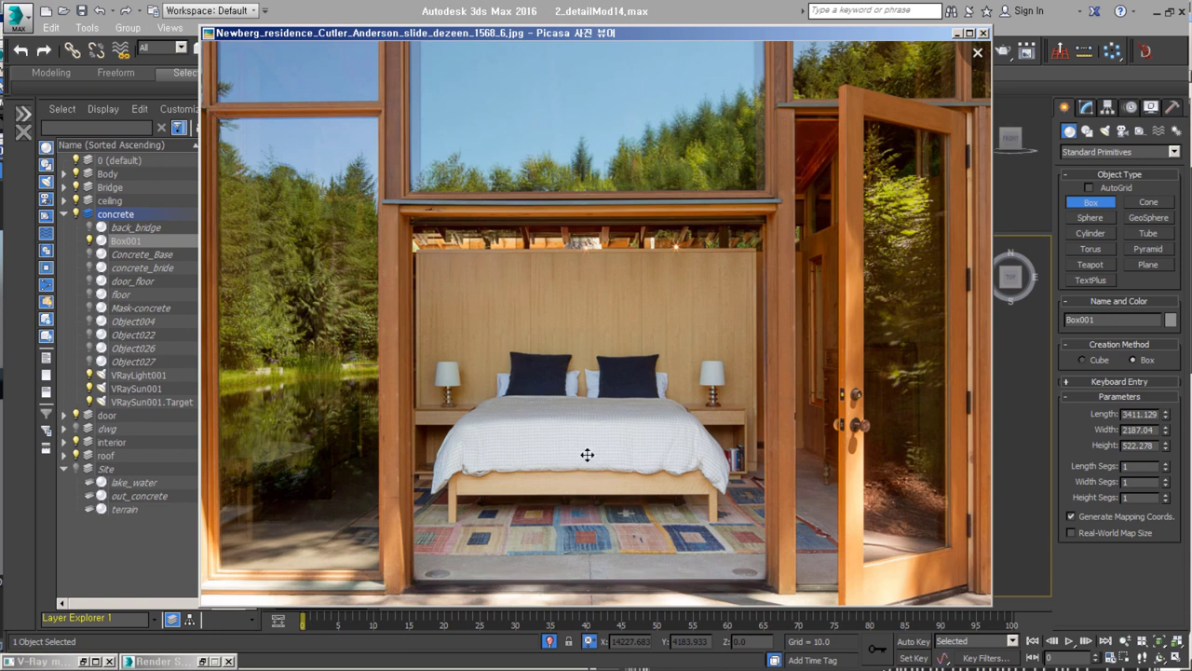
key("Escape")
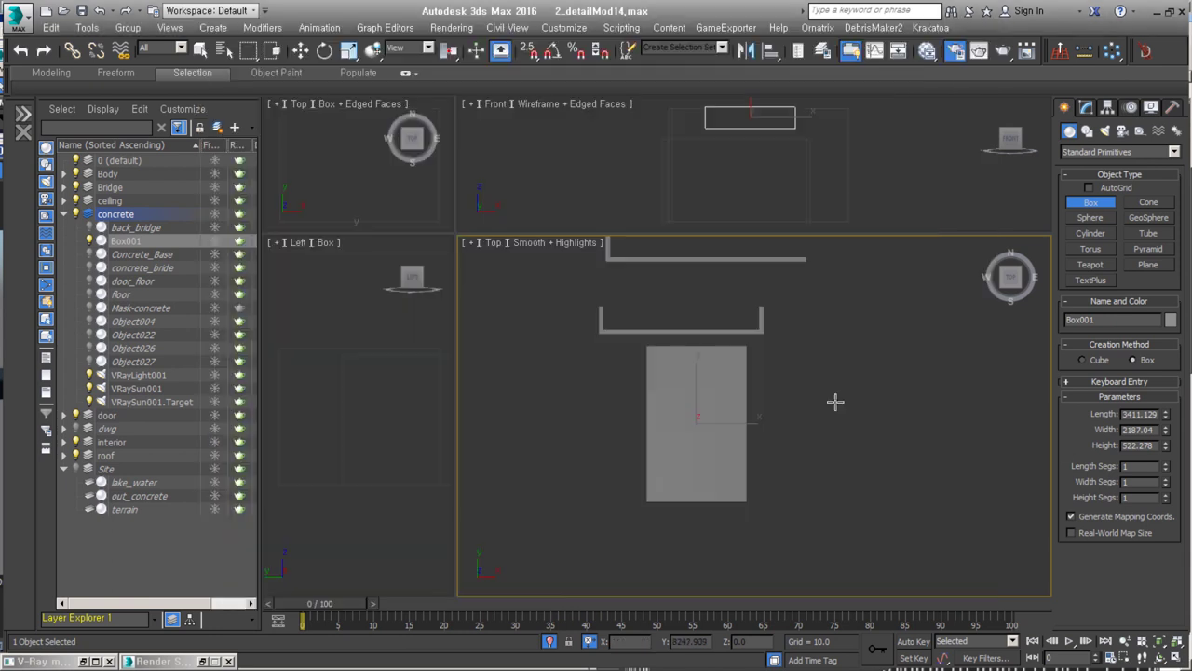
left_click(1139, 354)
type("500")
key("ctrl+z")
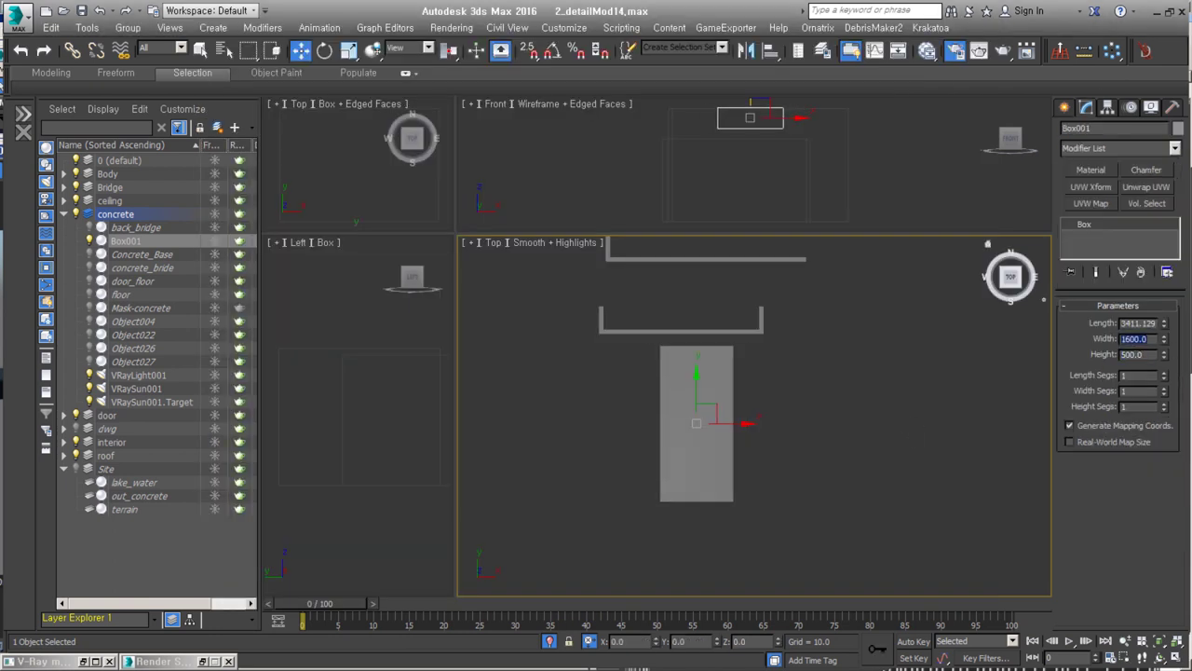
key("ctrl+z")
key("ctrl+z")
key("alt+Tab")
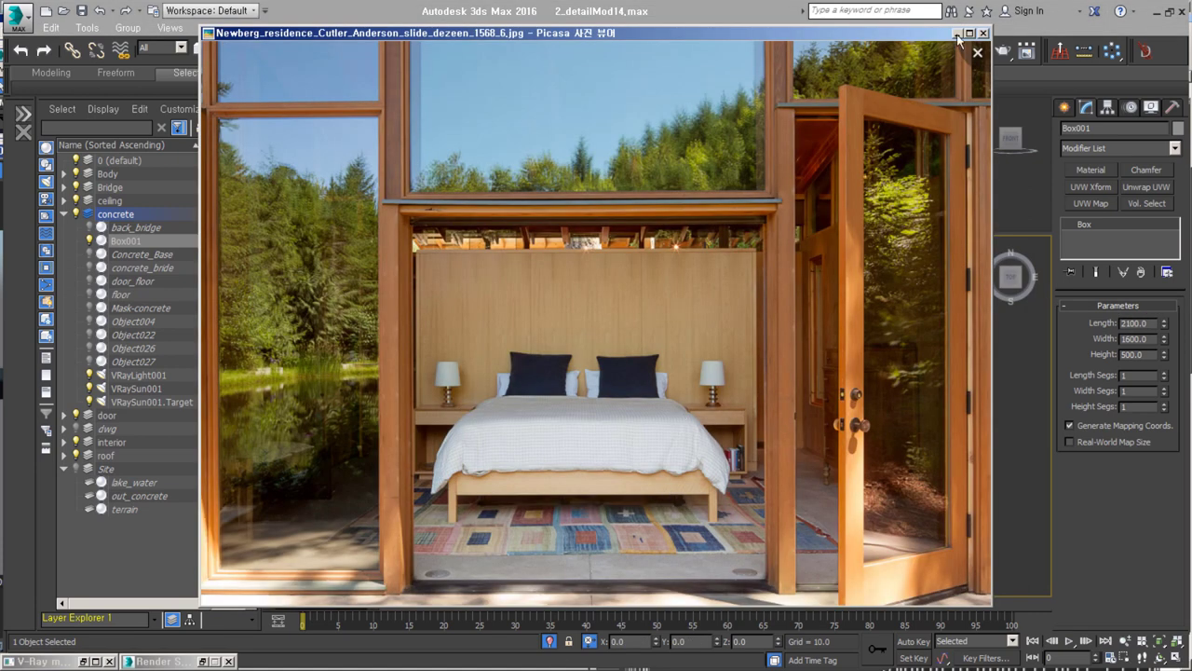
key("Escape")
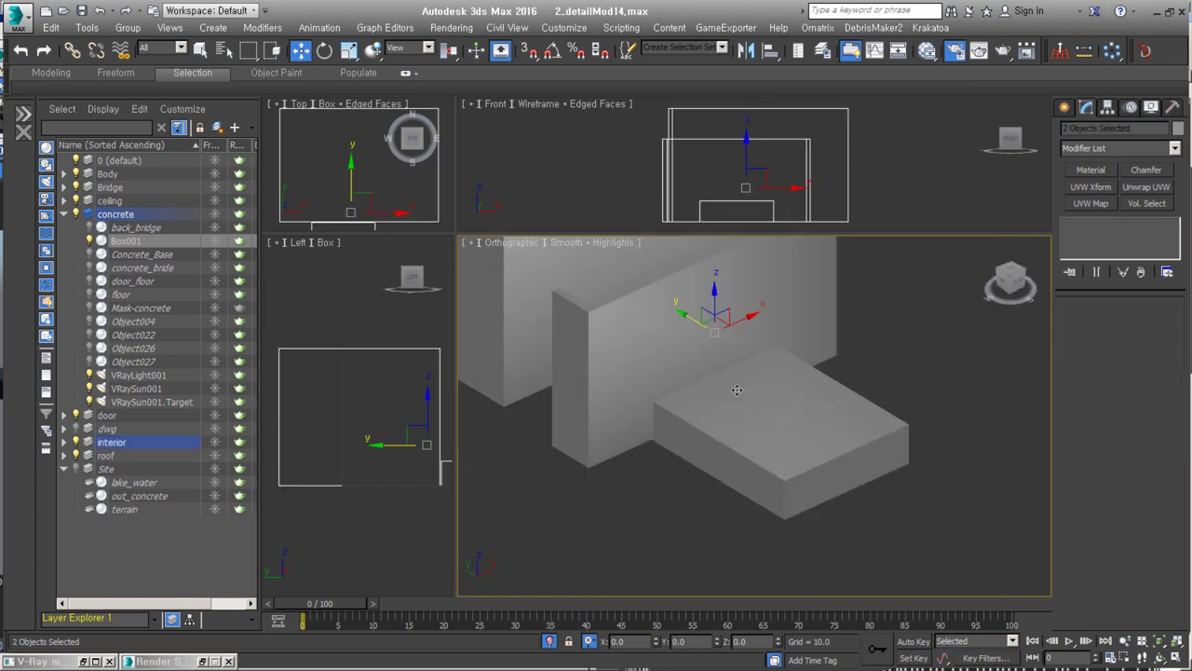
Save the scene as bed_base.max in the ed folder.
left_click(17, 17)
left_click(46, 177)
double_click(196, 317)
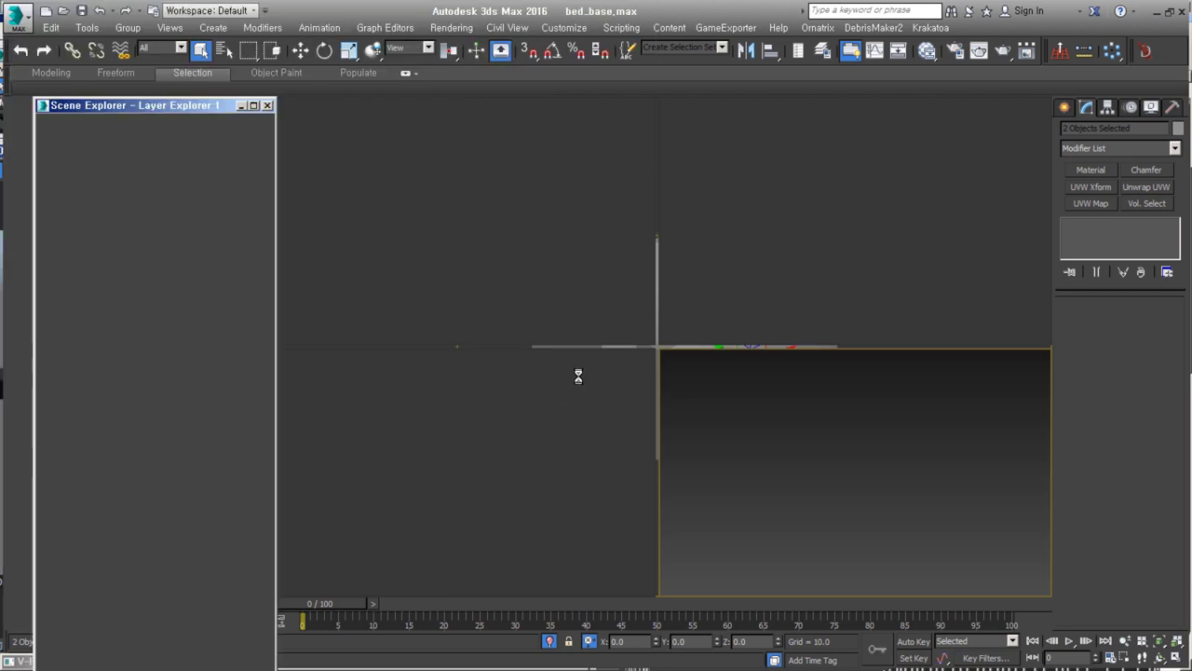
Copy the bed base box upward as mattress Box002 and convert it to editable poly.
scroll(820, 463, "up", 3)
key("w")
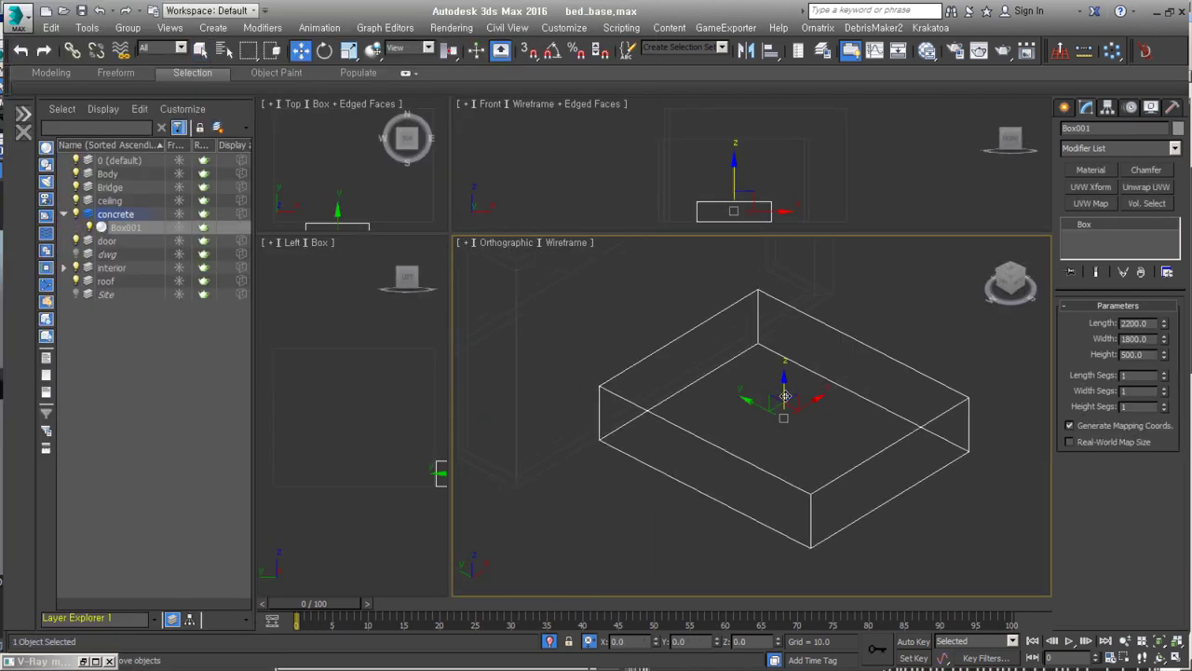
left_click(787, 415, "shift")
left_click(591, 404)
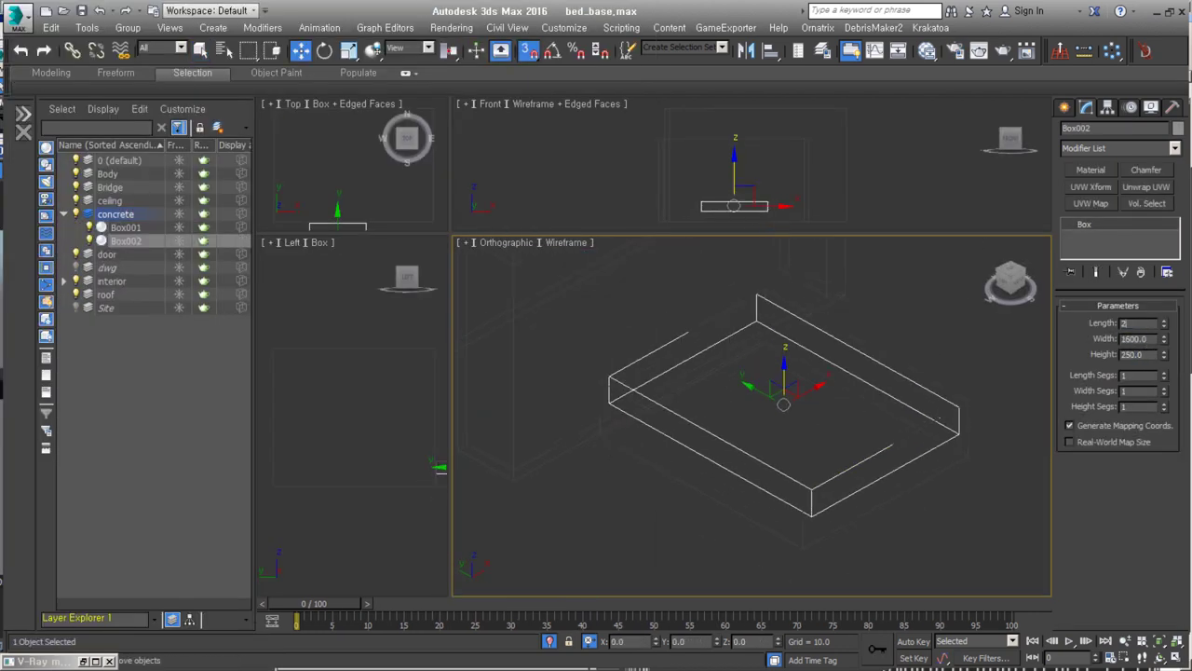
key("ctrl+z")
key("ctrl+z")
right_click(891, 453)
left_click(897, 428)
key("4")
key("ctrl+a")
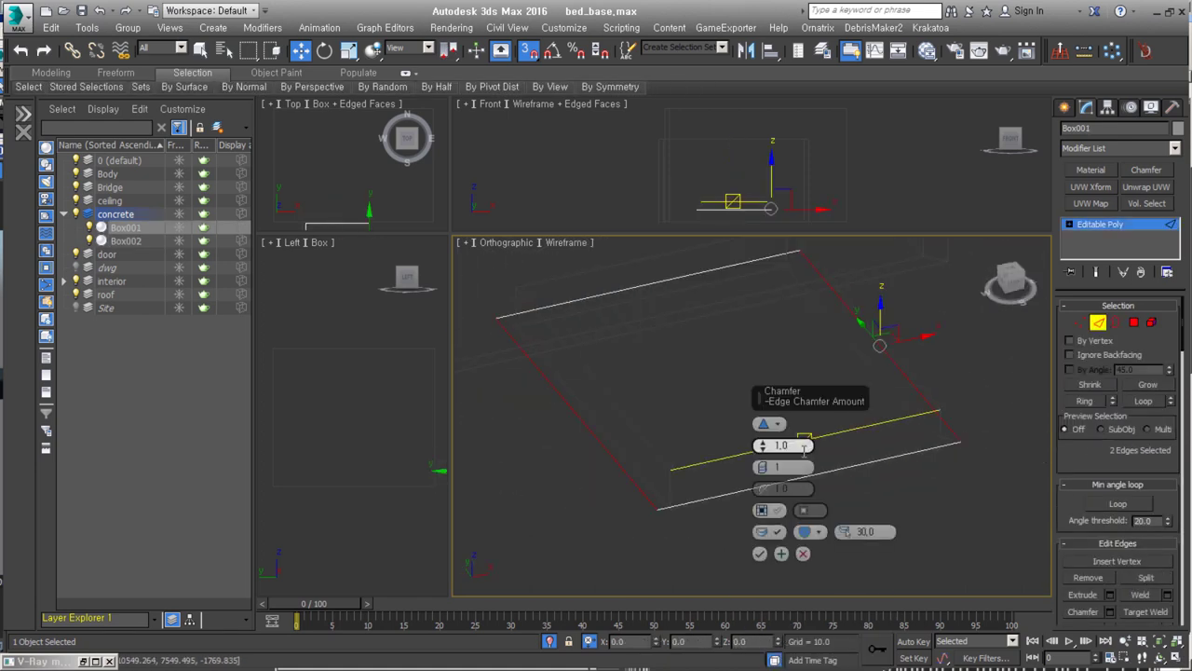
key("alt+r")
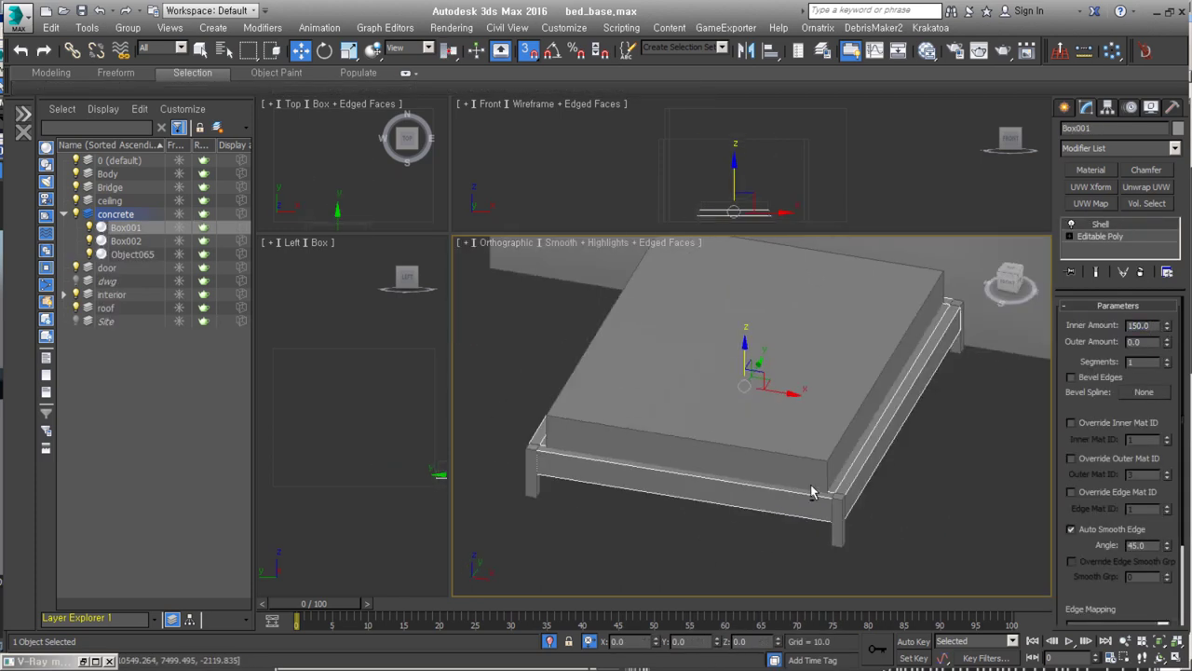
Increase the mattress box's segments in wireframe and convert it to editable poly.
middle_click_drag(891, 477, 792, 492, "alt")
key("4")
key("F3")
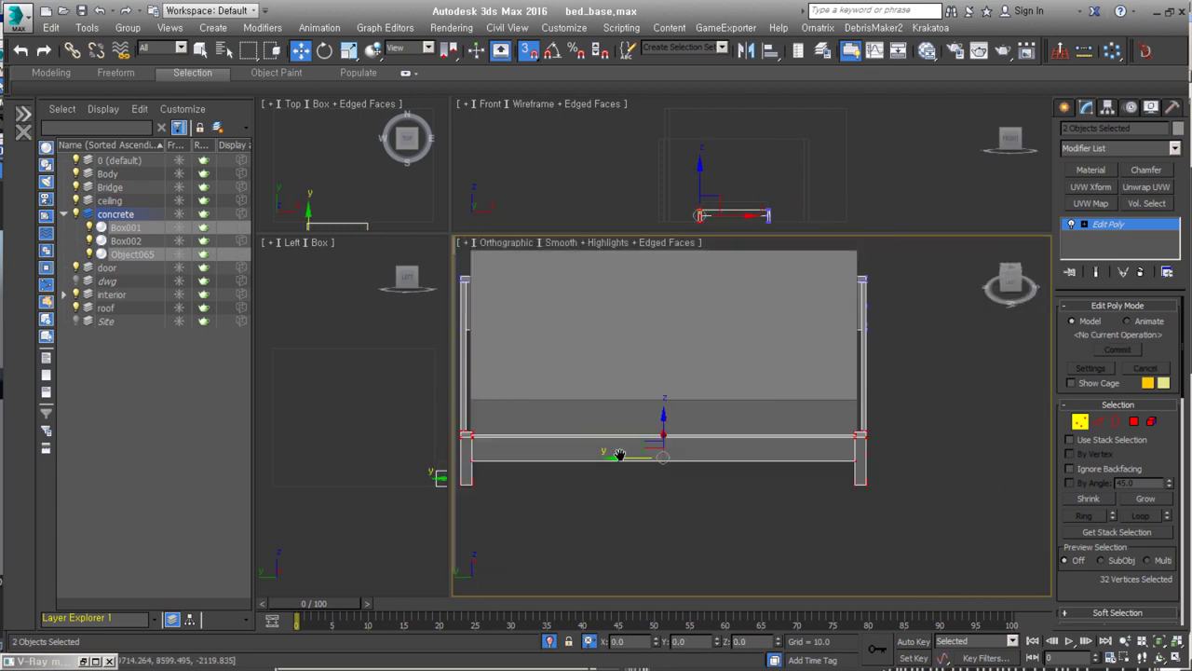
middle_click_drag(843, 400, 801, 447, "alt")
left_click_drag(1163, 375, 1163, 363)
left_click_drag(1163, 407, 1166, 395)
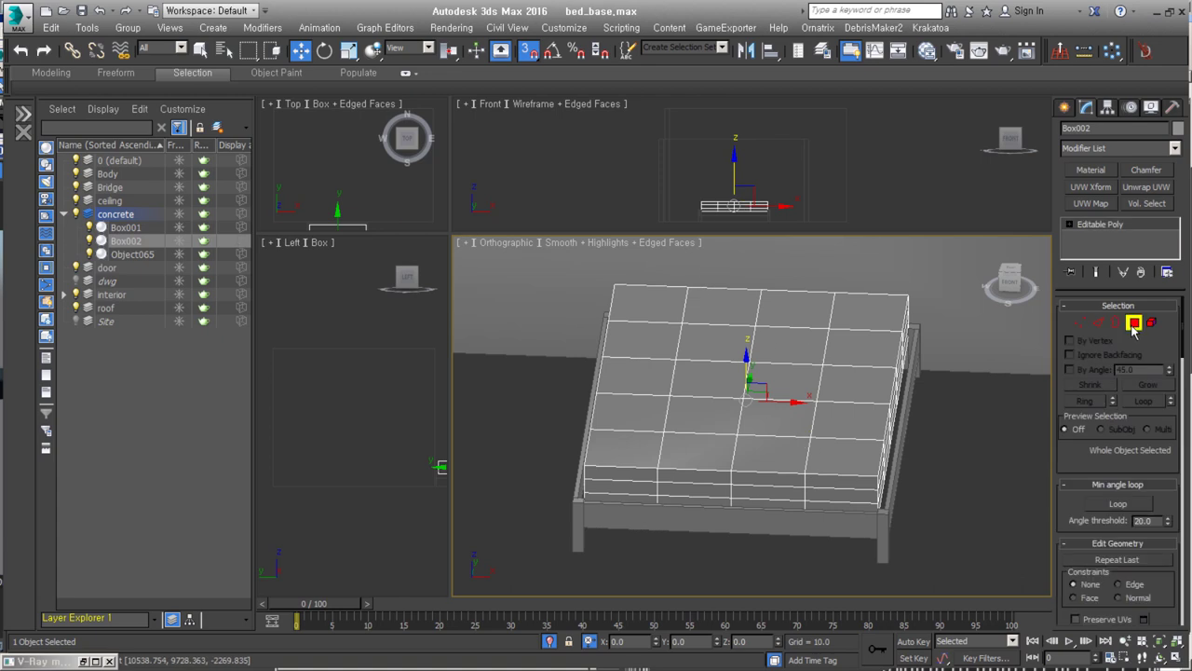
right_click(718, 381)
Select the mattress's outer edge loops in Edge mode.
left_click(1117, 148)
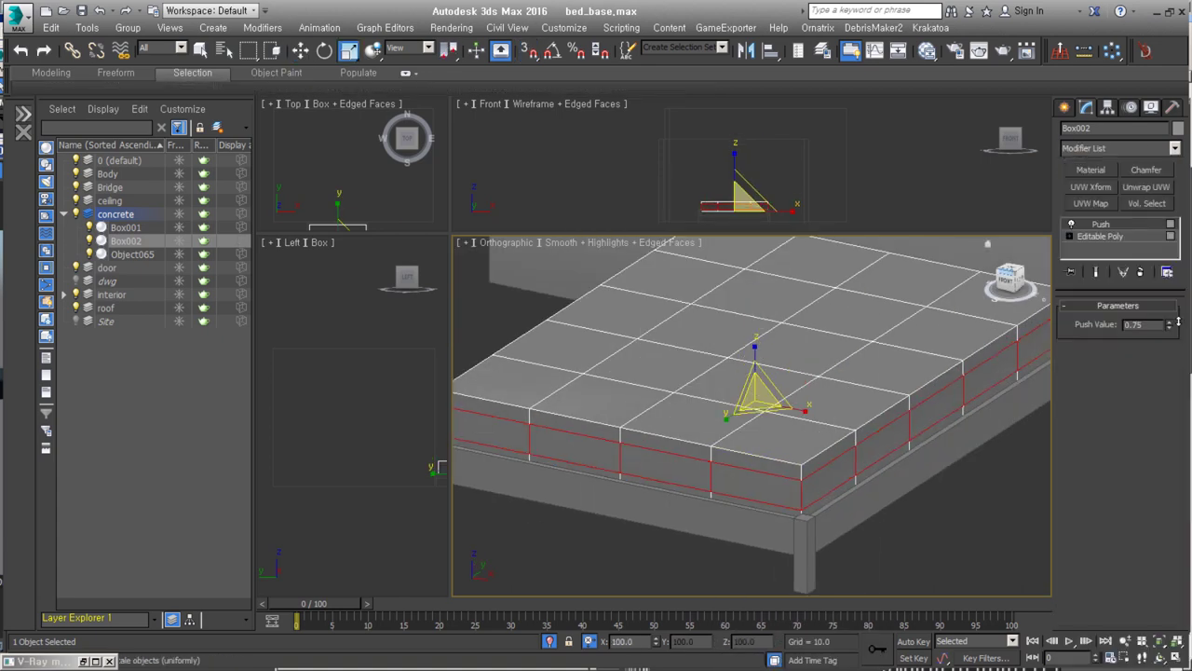
middle_click_drag(765, 404, 895, 498, "alt")
key("4")
key("w")
scroll(656, 277, "down", 3)
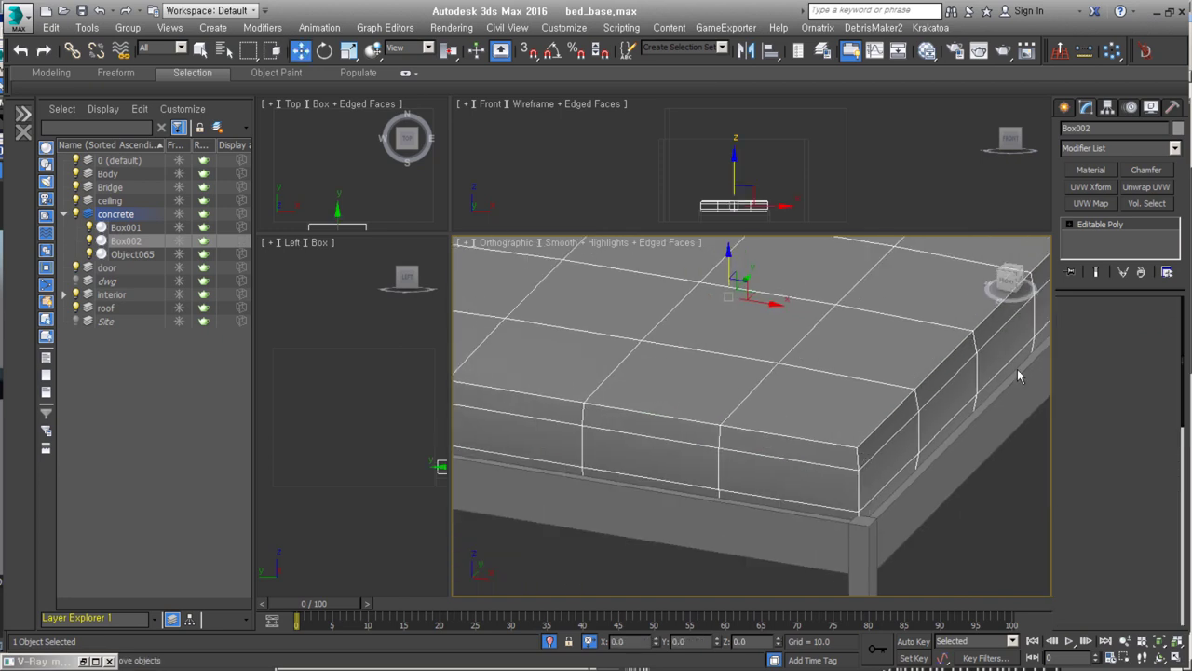
key("2")
middle_click_drag(708, 372, 657, 277, "alt")
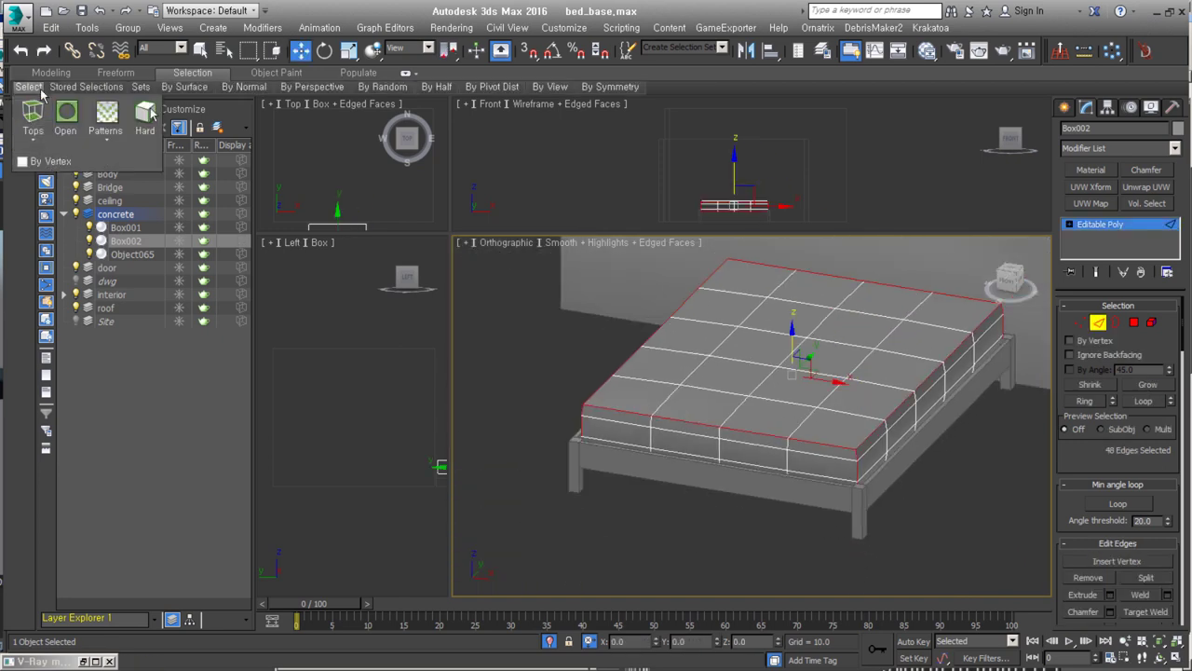
Chamfer the selected mattress edges to round them off.
key("ctrl+shift+c")
scroll(707, 466, "up", 5)
scroll(762, 494, "up", 3)
scroll(762, 494, "down", 3)
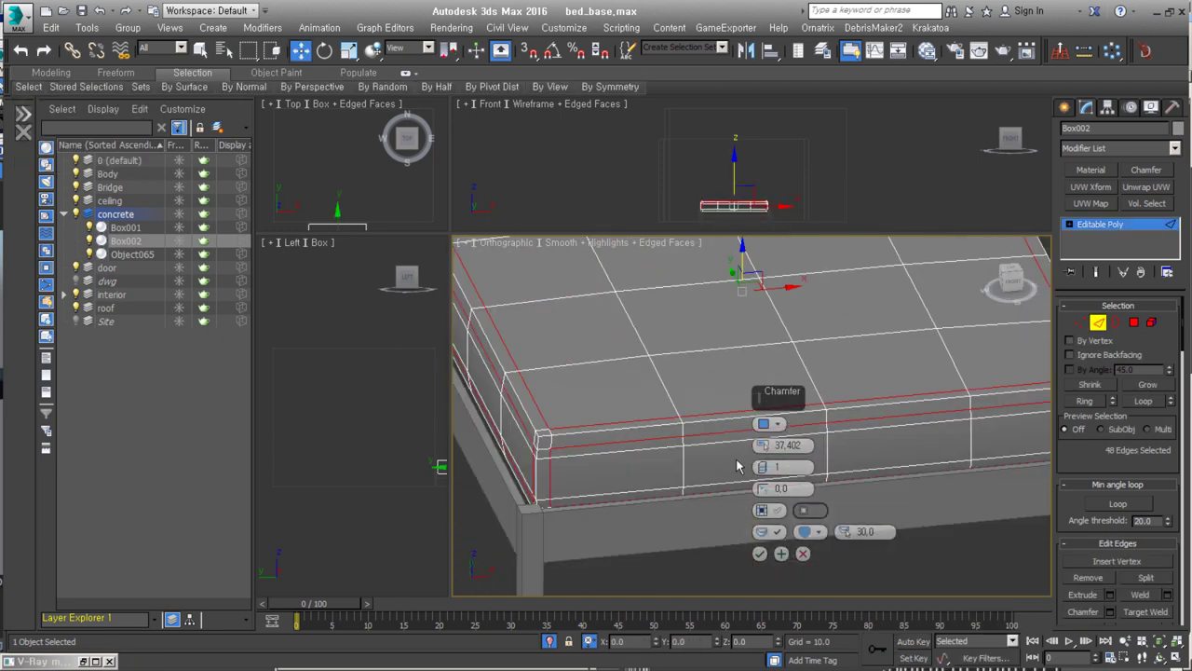
middle_click_drag(761, 493, 782, 466, "alt")
left_click(760, 554)
Add a TurboSmooth modifier to the mattress with Iterations set to 3.
key("ctrl+t")
scroll(797, 453, "down", 4)
left_click(1165, 326)
left_click(1165, 326)
scroll(807, 487, "up", 5)
scroll(807, 487, "down", 5)
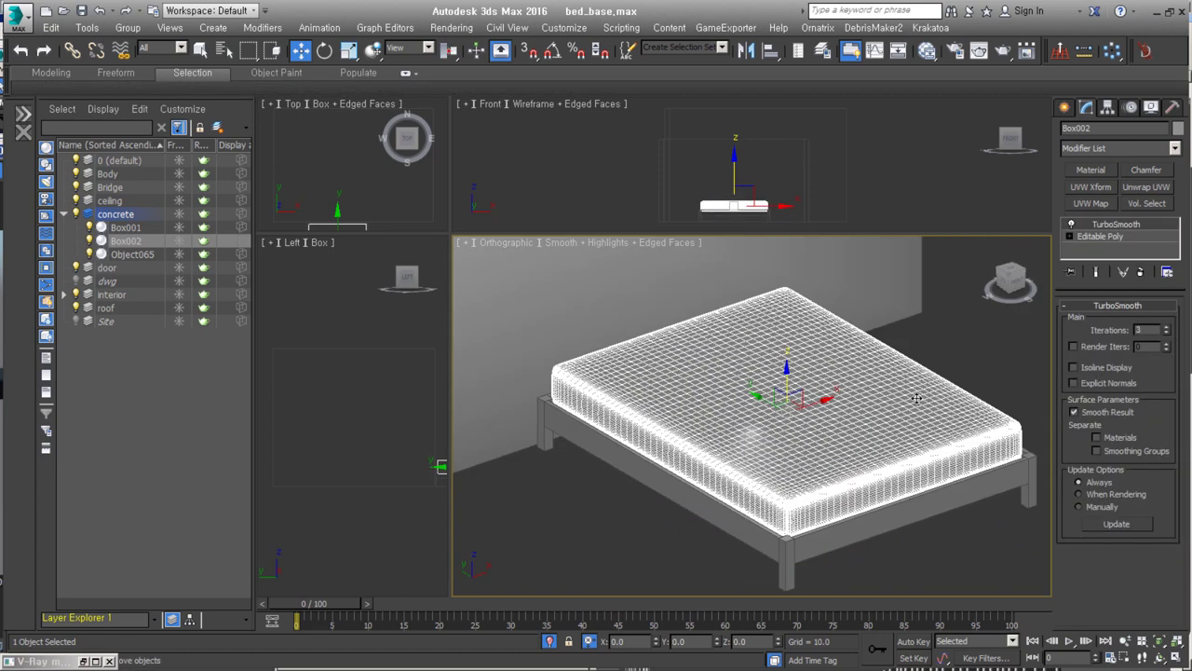
Close the reference photo and select the bed with the walls behind it.
key("alt+Tab")
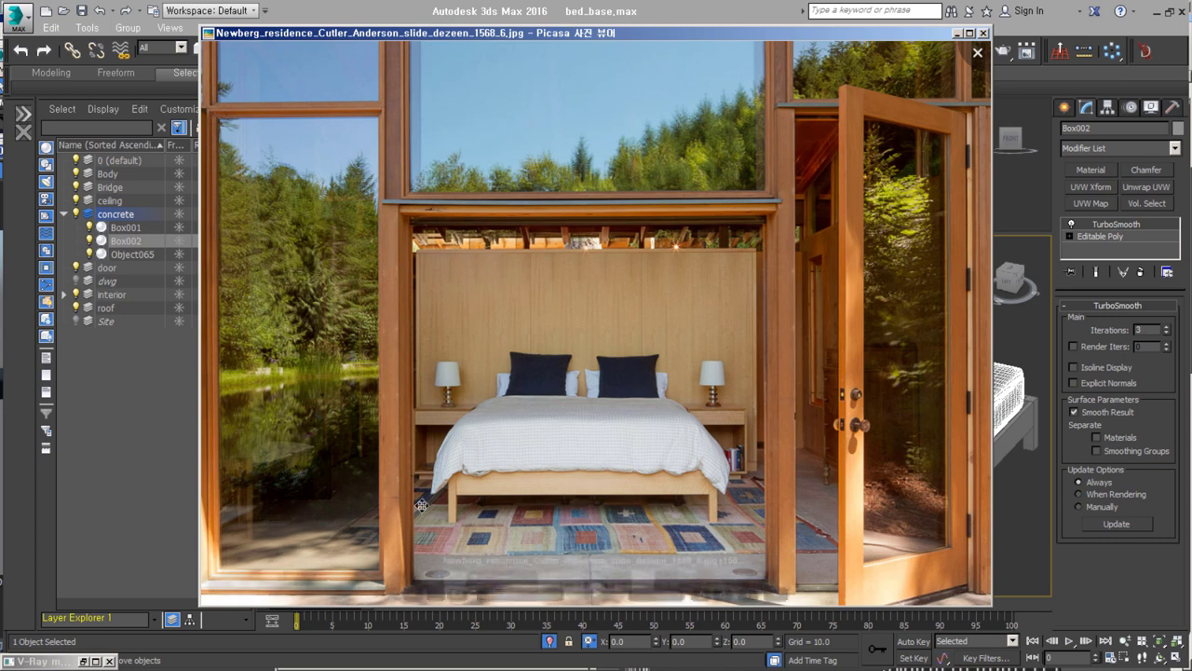
left_click(957, 33)
middle_click_drag(841, 450, 580, 333, "alt")
scroll(708, 428, "up", 4)
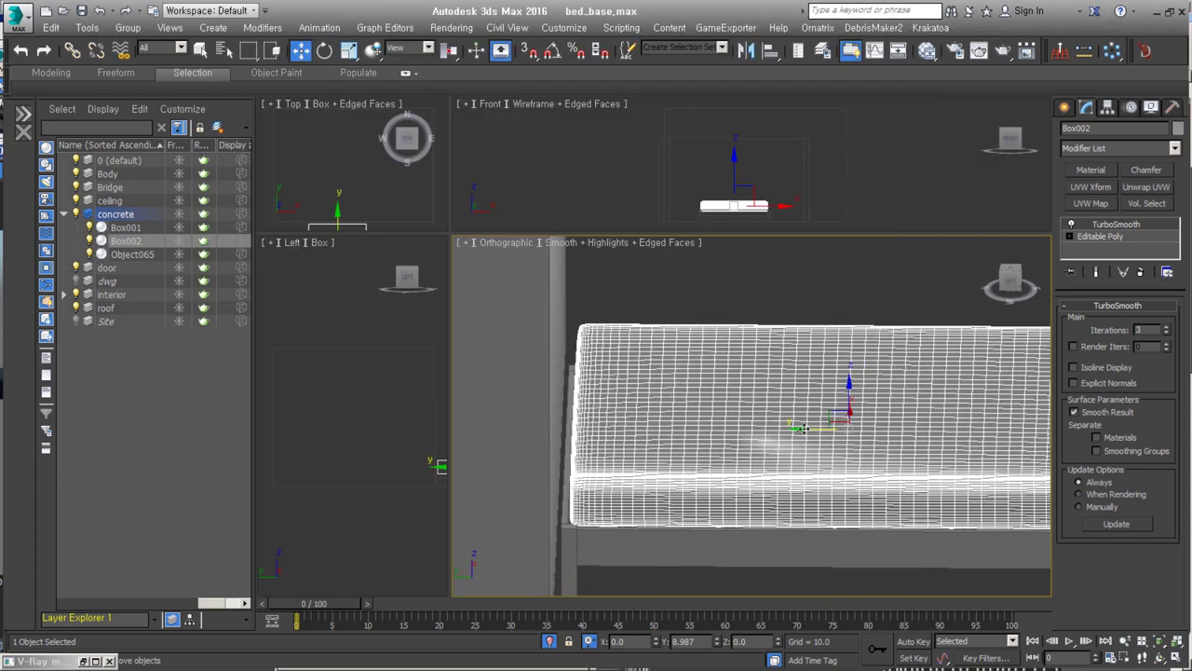
left_click(975, 525)
middle_click_drag(976, 524, 990, 416, "alt")
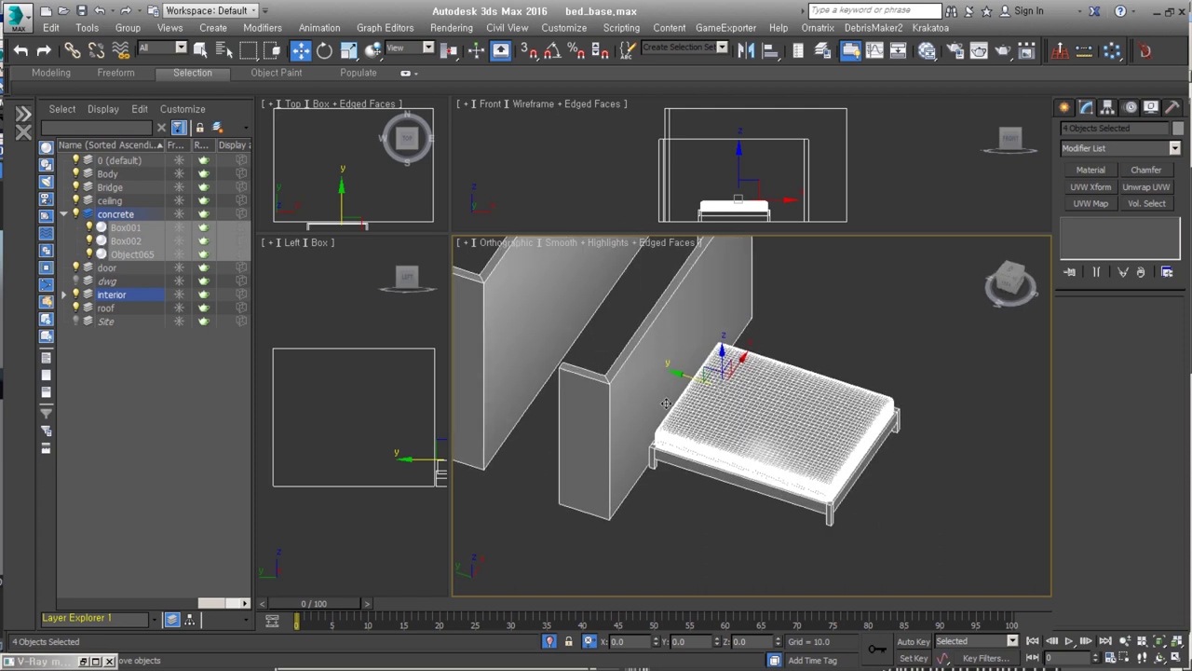
key("alt+Tab")
left_click(974, 35)
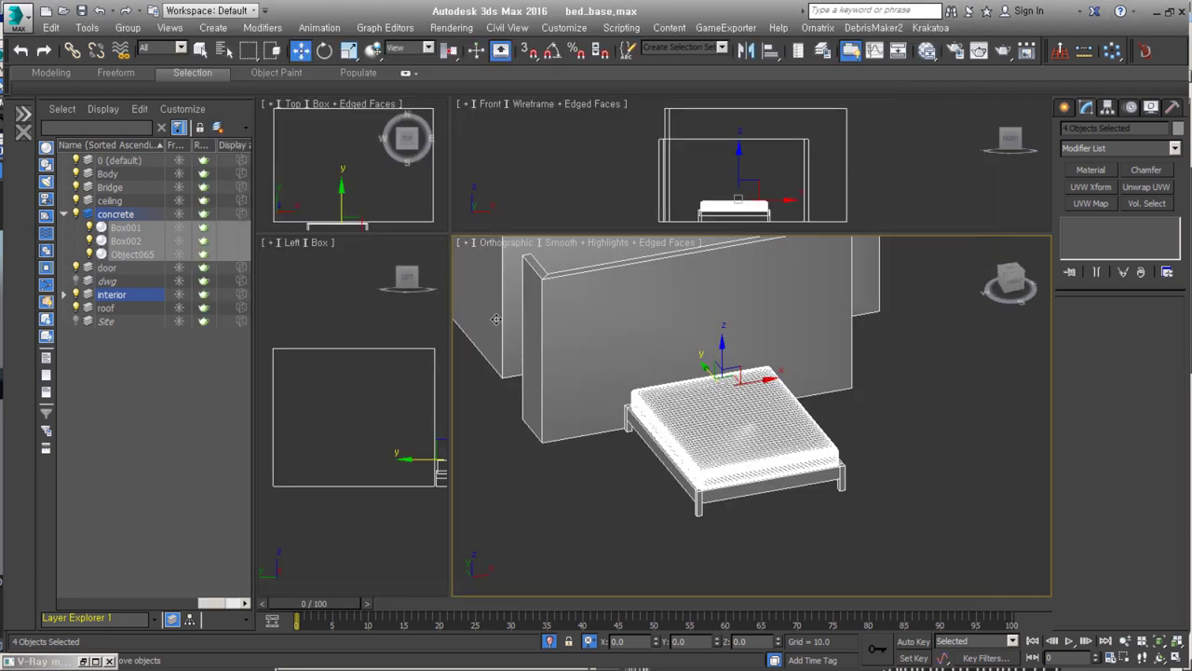
Export the selected bed objects as an OBJ file into the bed folder.
left_click(17, 17)
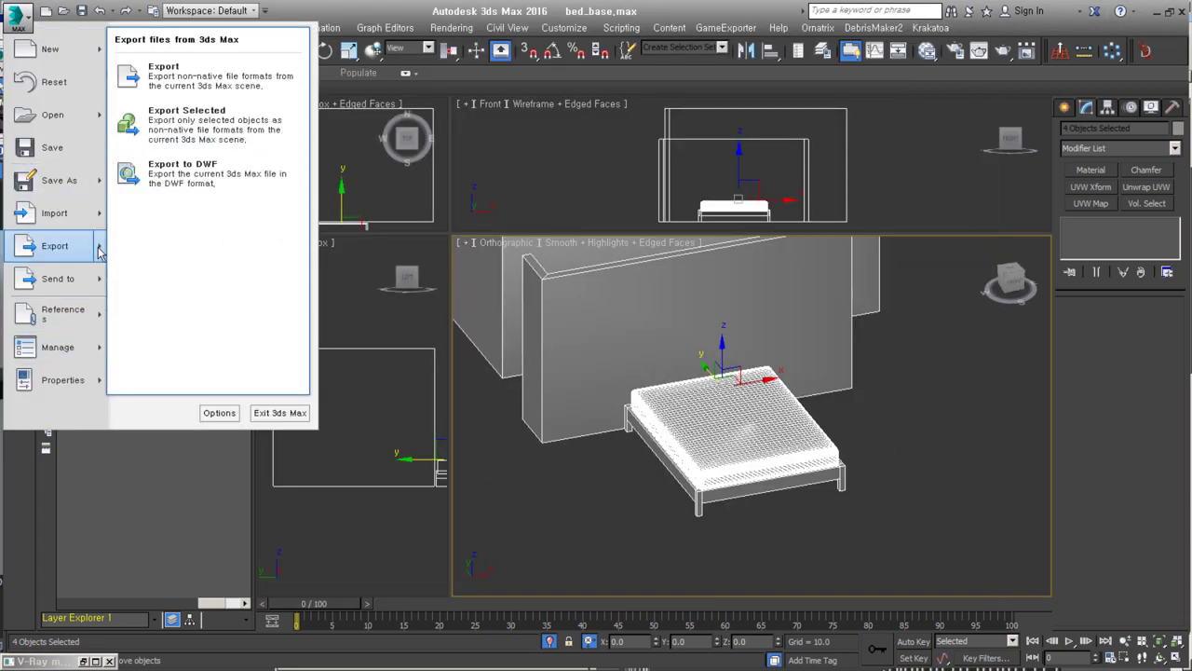
left_click(171, 135)
left_click(564, 460)
left_click(197, 590)
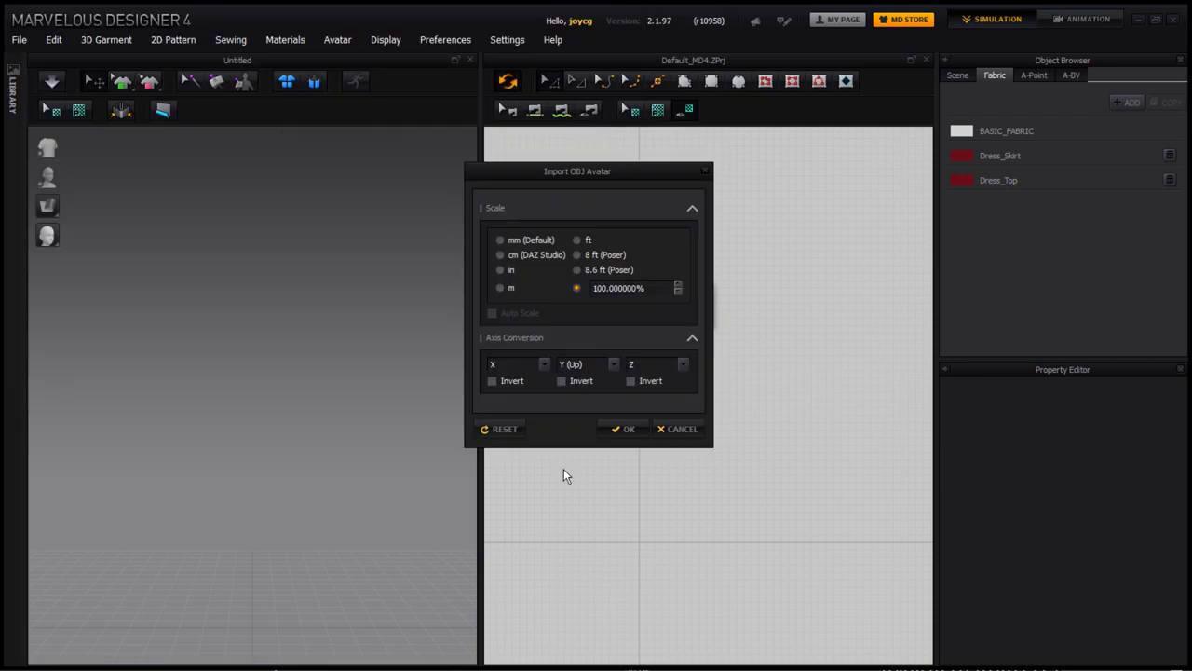
Import bed_A.obj as the avatar and view it in the 3D window.
key("Return")
right_click_drag(357, 482, 361, 497)
scroll(705, 511, "down", 1)
right_click_drag(360, 399, 368, 409)
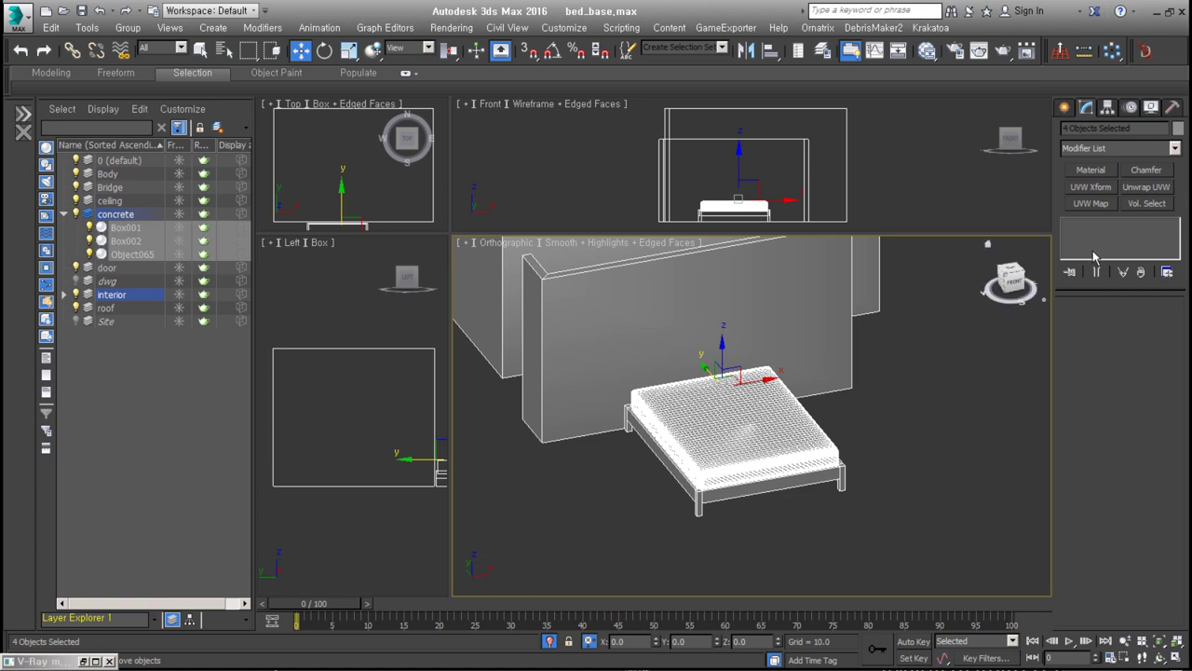
Draw a 770.73 × 443.59 rectangle pattern in the 2D window.
left_click(1091, 202)
key("t")
left_click_drag(622, 318, 805, 553)
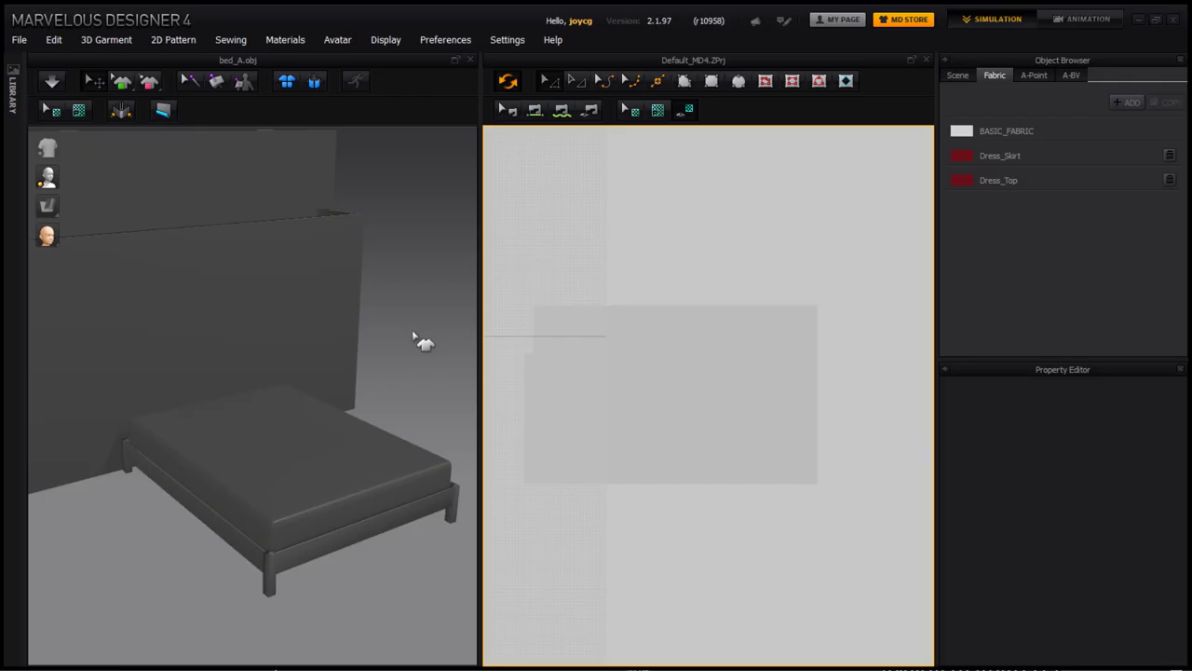
left_click(18, 40)
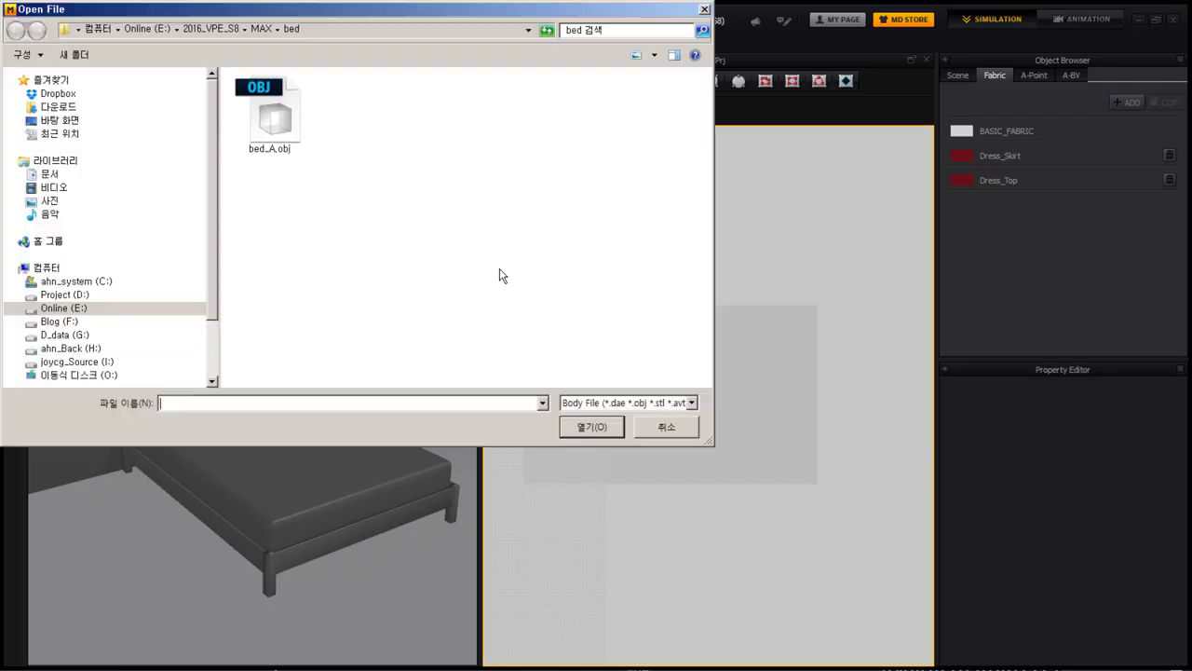
middle_click_drag(606, 346, 645, 360)
left_click_drag(672, 329, 680, 332)
Duplicate the rectangle pattern and place the copy beside the original.
scroll(671, 351, "up", 3)
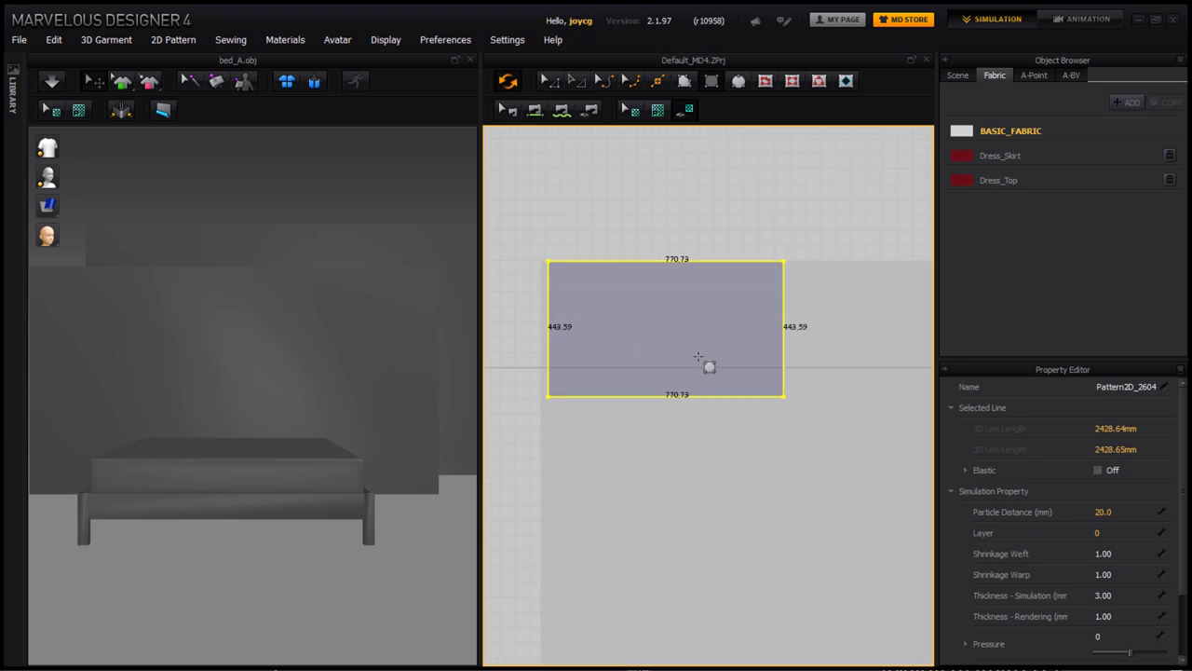
key("ctrl+c")
key("ctrl+v")
left_click(846, 360)
key("alt+Tab")
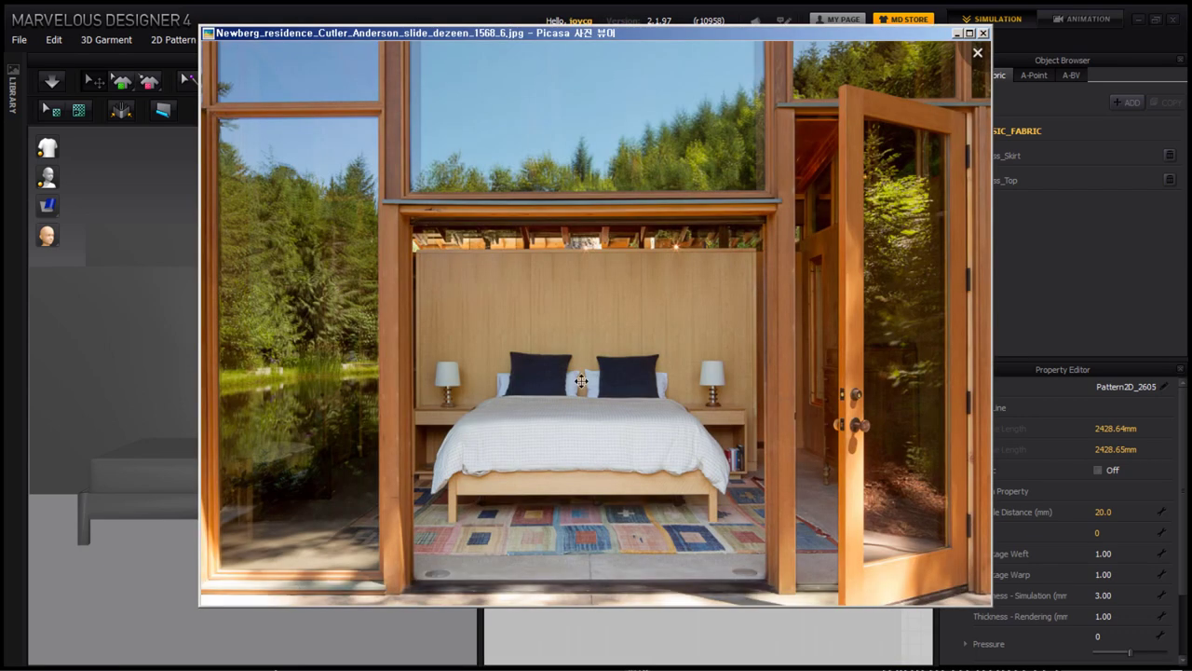
key("alt+Tab")
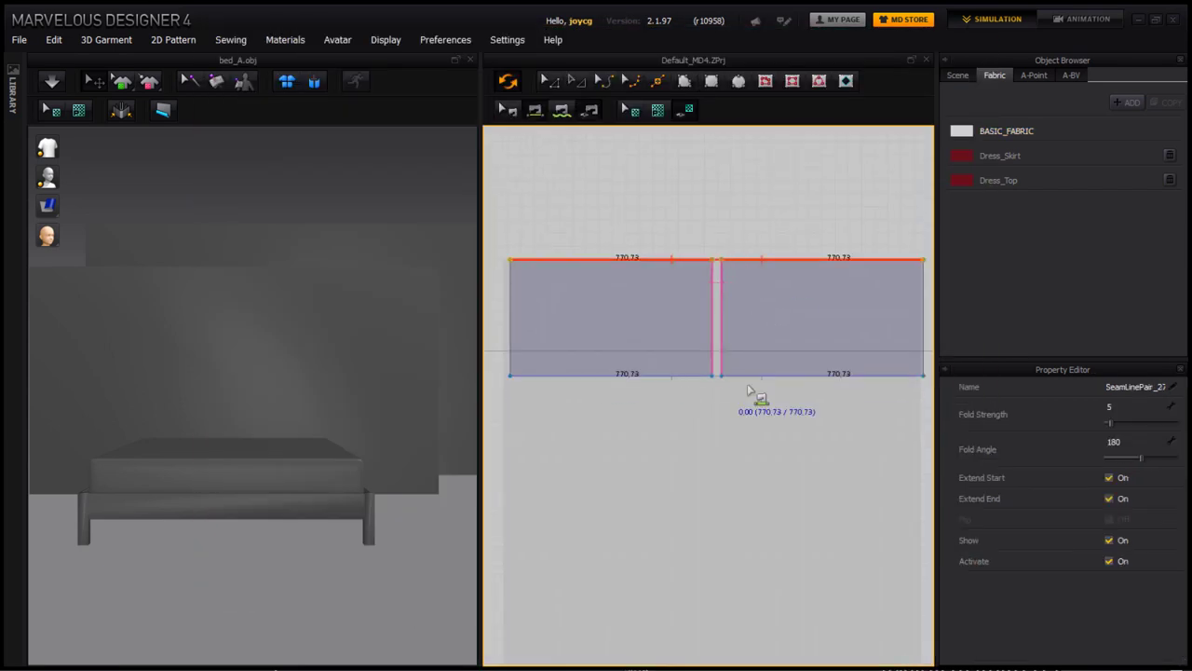
scroll(652, 420, "down", 2)
Paste a copy of the pair above the originals and shrink it slightly.
key("ctrl+a")
key("ctrl+c")
key("ctrl+v")
left_click(735, 312)
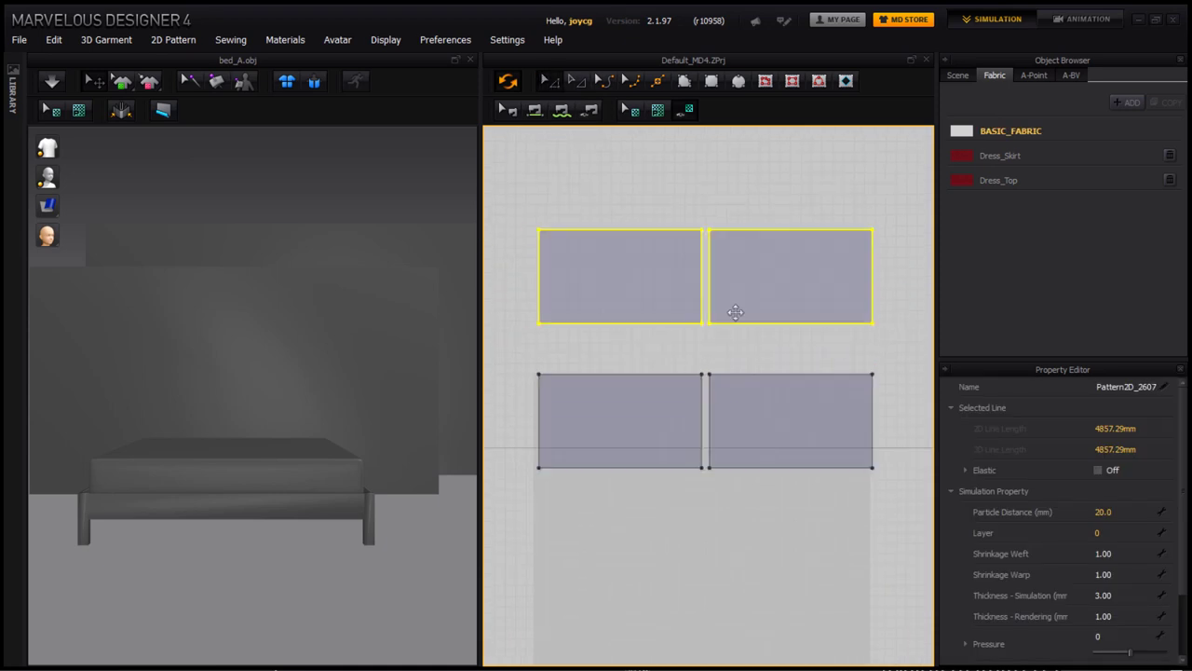
left_click_drag(887, 215, 844, 221)
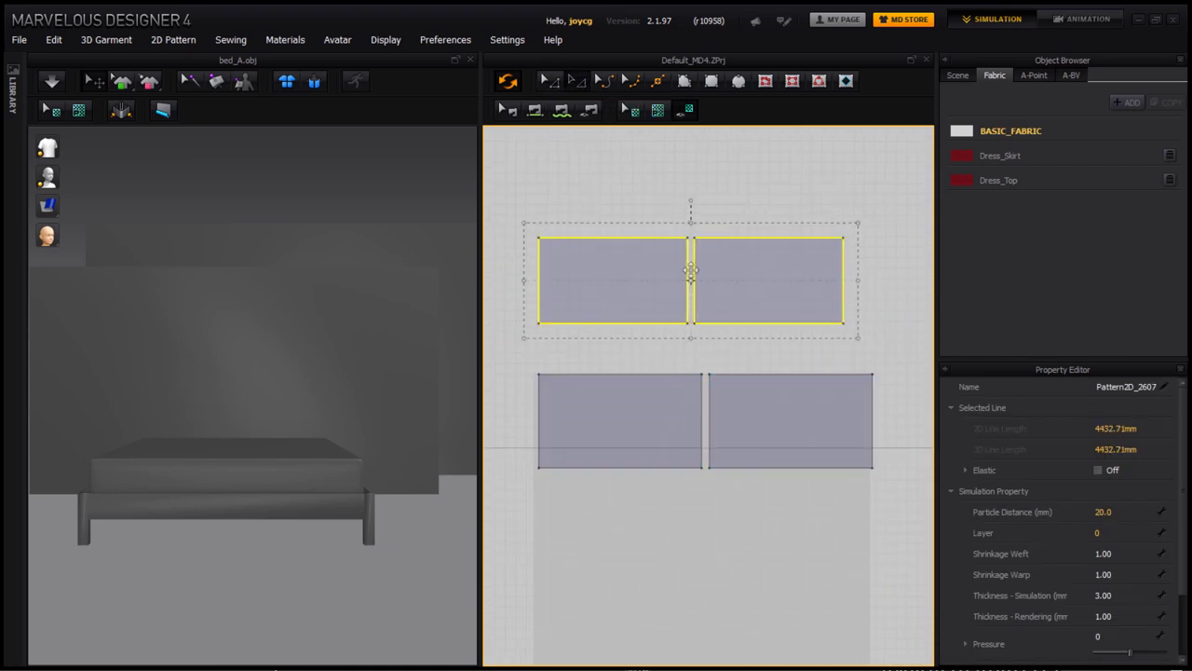
Change the gizmo orientation and move the bottom-right panel left in 3D.
left_click(308, 354)
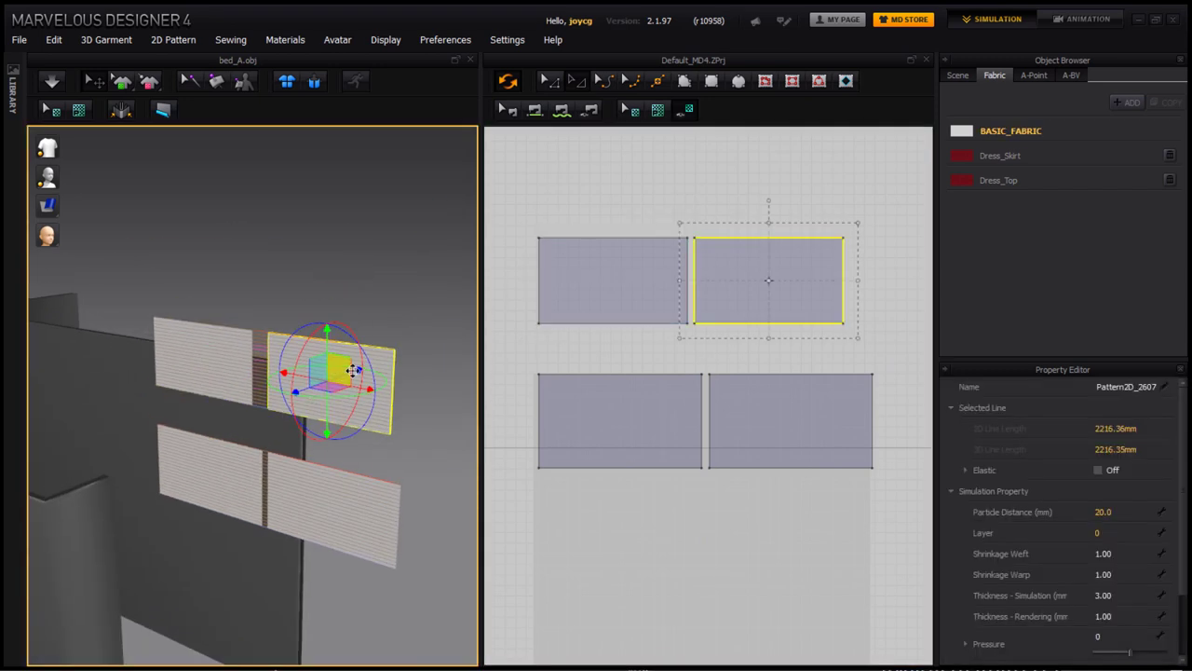
right_click(326, 371)
left_click(568, 476)
mouse_move(345, 360)
right_mouse_down()
mouse_move(316, 244)
mouse_move(406, 374)
right_mouse_up()
right_click_drag(326, 373, 372, 474)
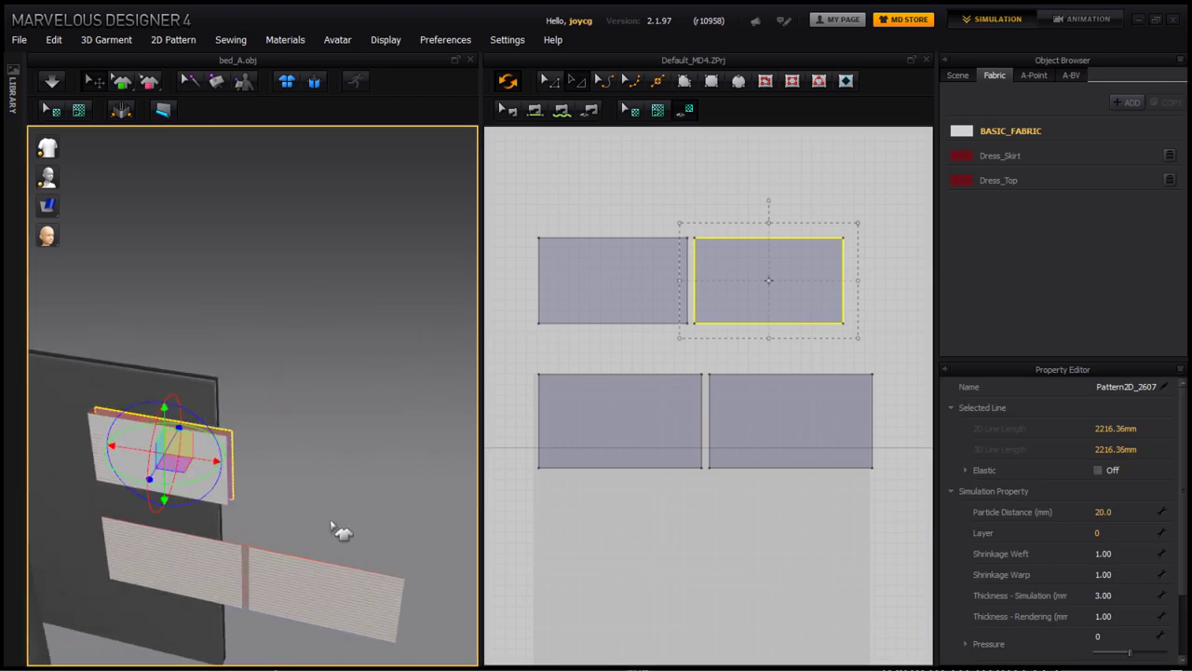
left_click(301, 524)
left_click_drag(301, 524, 167, 409)
Move the top pair of panels into place around the bed in 3D.
left_click_drag(524, 186, 876, 341)
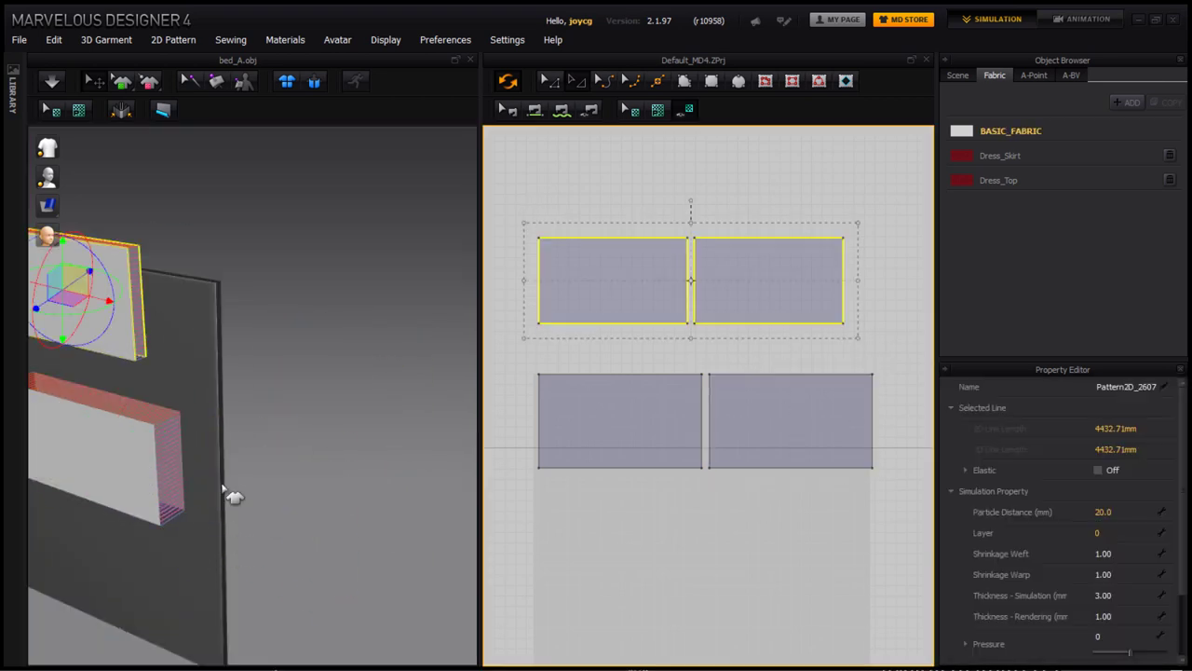
left_click_drag(226, 300, 160, 427)
mouse_move(160, 427)
right_mouse_down()
mouse_move(386, 513)
mouse_move(165, 474)
mouse_move(217, 455)
mouse_move(231, 364)
right_mouse_up()
key("ctrl+a")
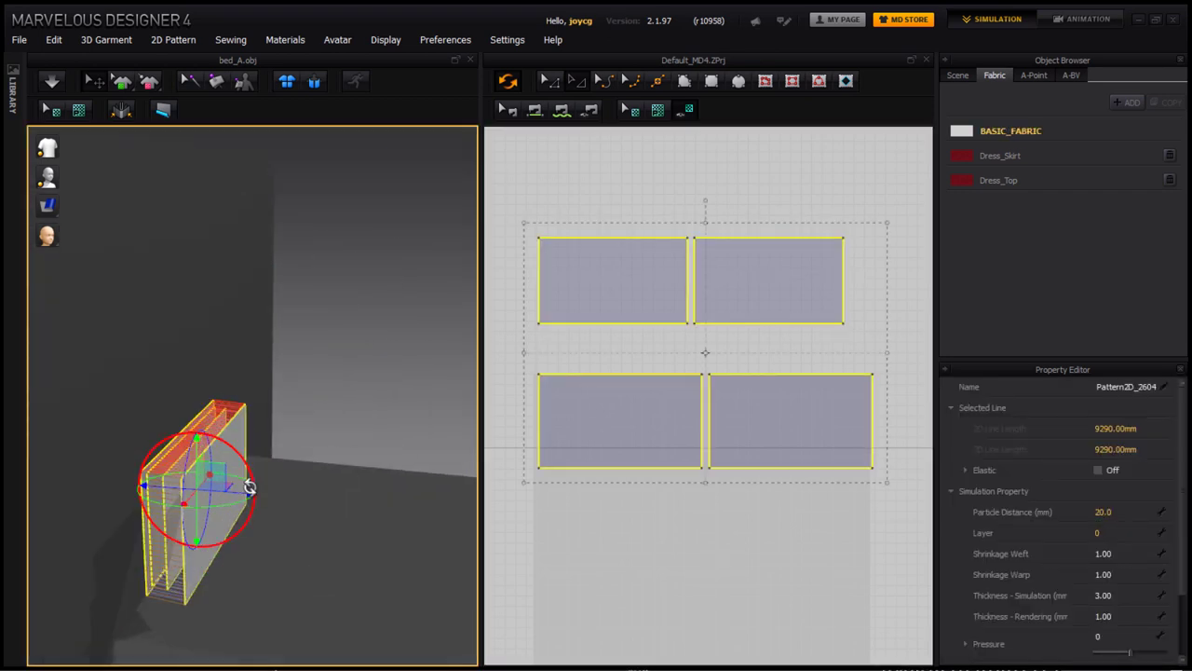
left_click_drag(562, 186, 880, 350)
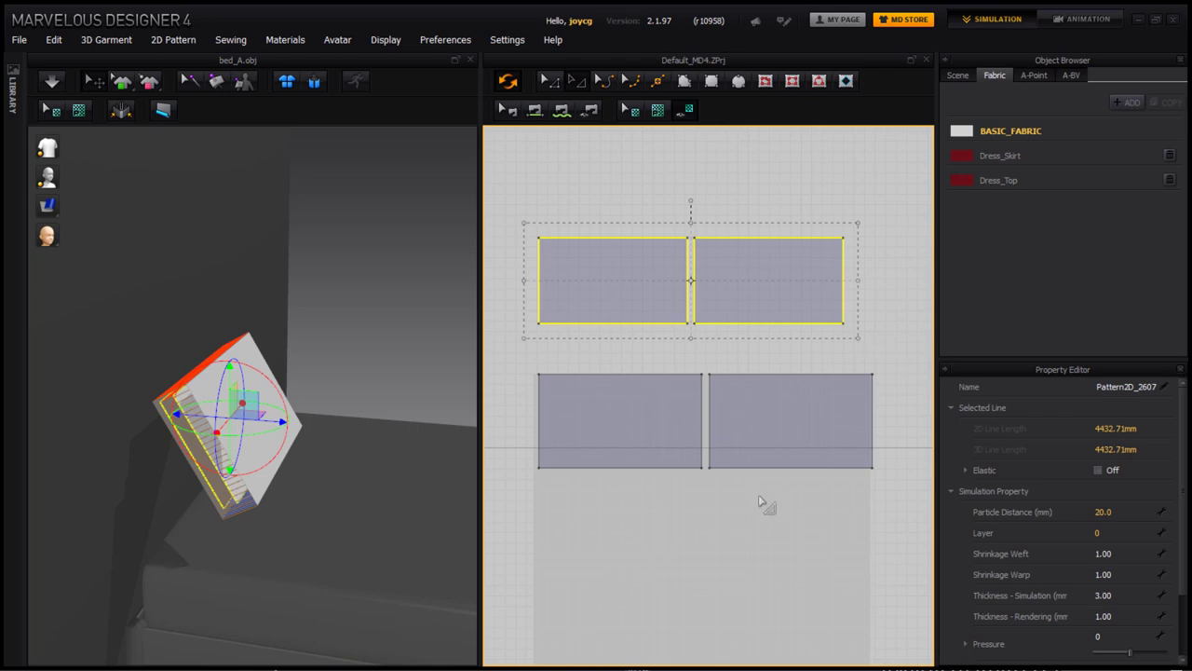
scroll(1080, 619, "down", 3)
left_click(363, 475)
right_click(346, 375)
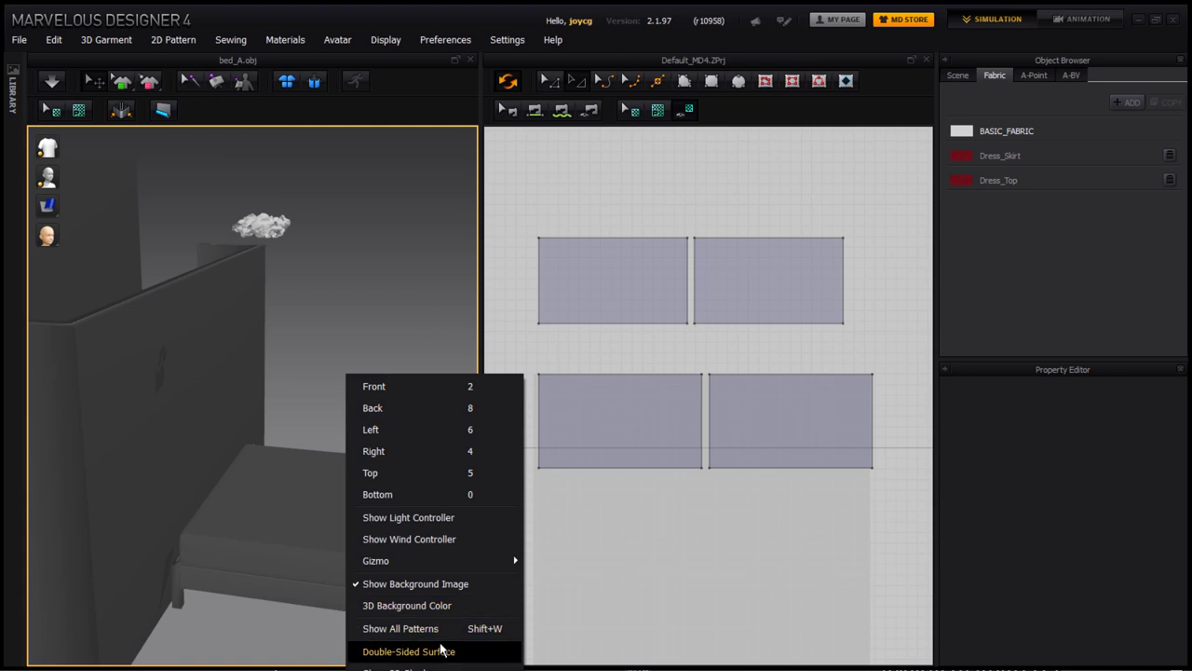
Show cloth double-sided and select all four patterns to raise their Pressure.
left_click(442, 652)
key("ctrl+a")
mouse_move(524, 213)
left_mouse_down()
mouse_move(839, 340)
mouse_move(890, 486)
left_mouse_up()
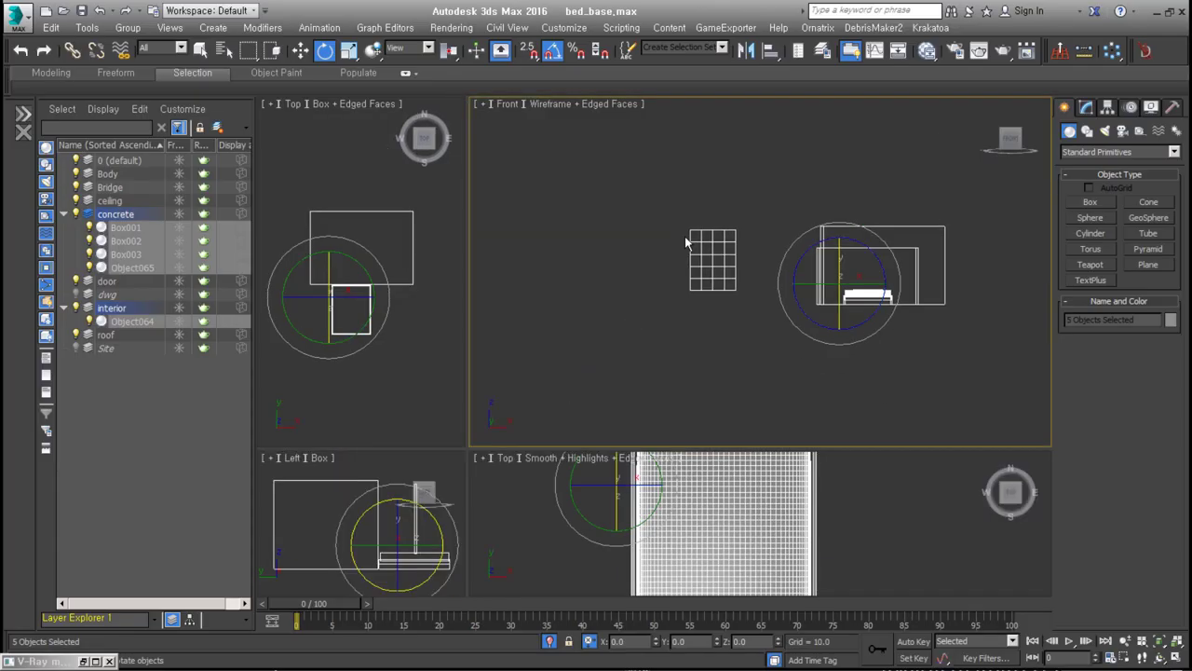
key("w")
middle_click_drag(739, 345, 810, 360, "alt")
left_click(17, 17)
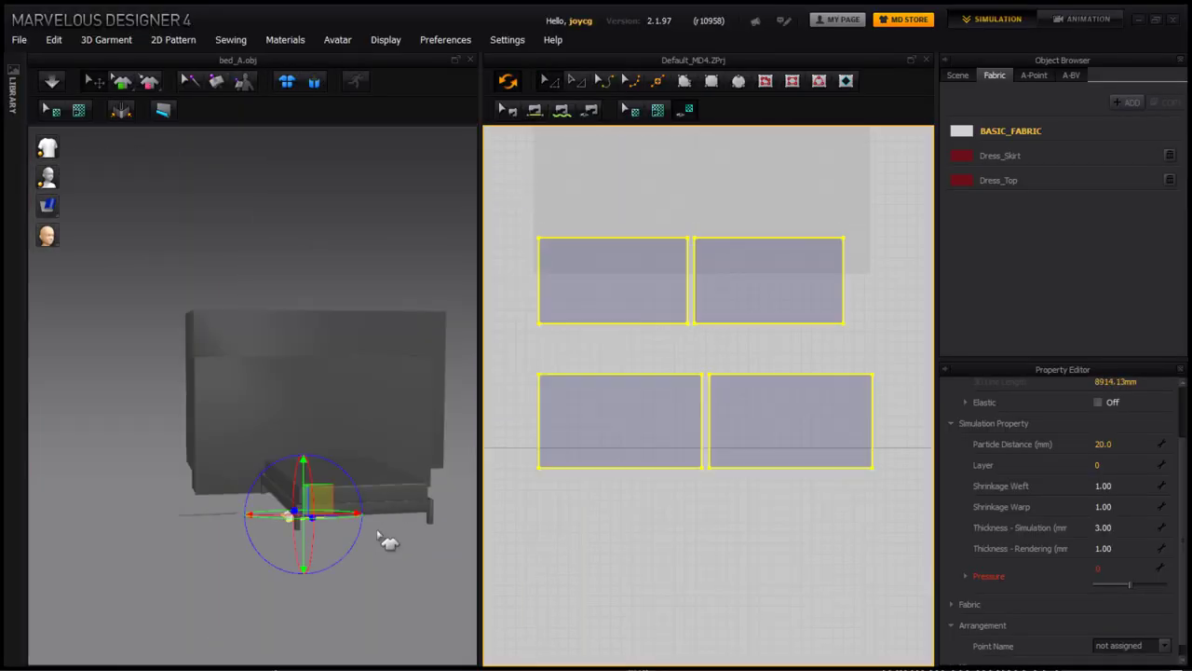
Simulate the panels, pulling the cloth into a pillow shape, then stop simulation.
left_click(391, 252)
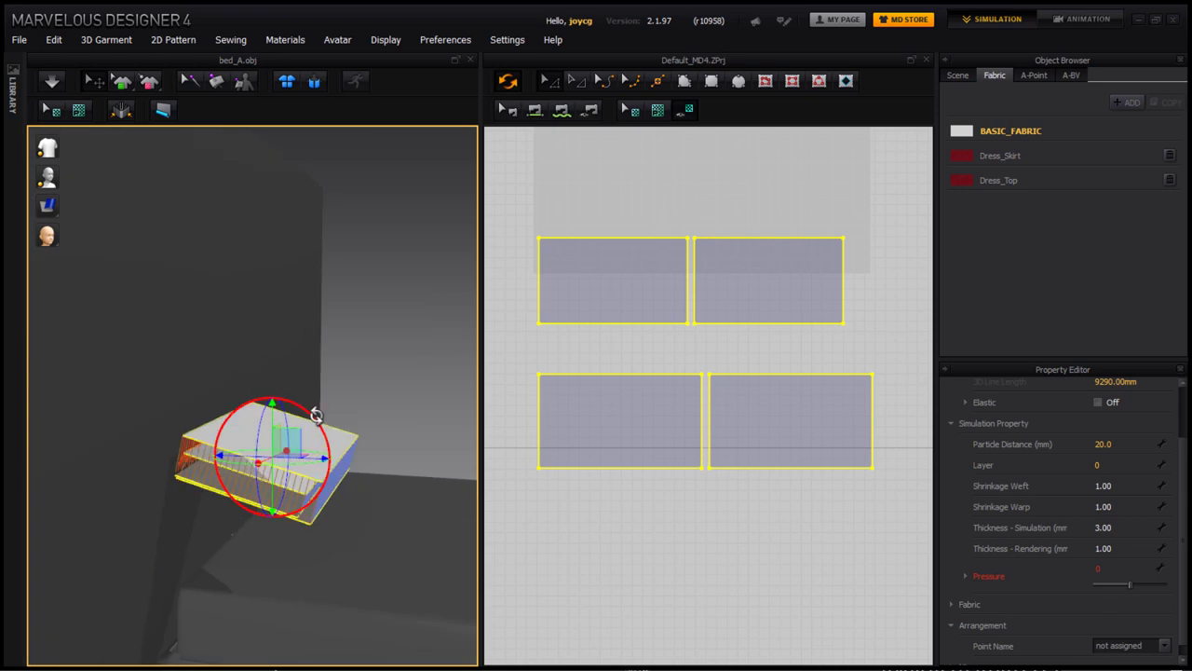
key("space")
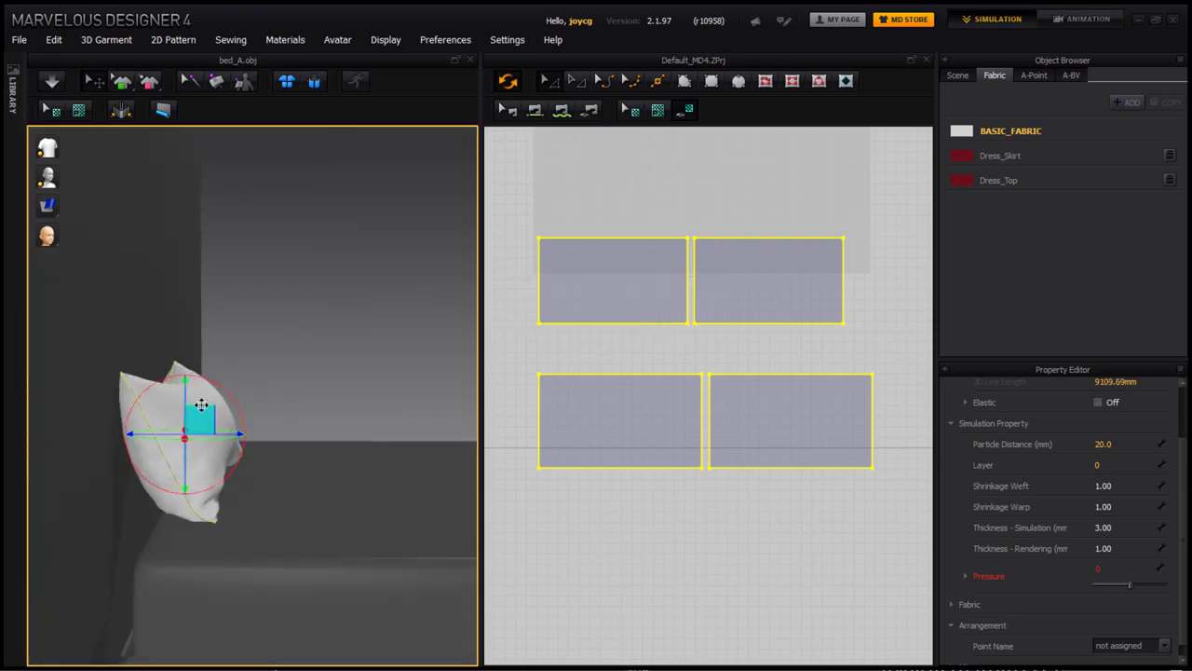
scroll(282, 418, "up", 5)
mouse_move(279, 307)
left_mouse_down()
mouse_move(232, 340)
mouse_move(213, 385)
left_mouse_up()
key("space")
left_click(532, 208)
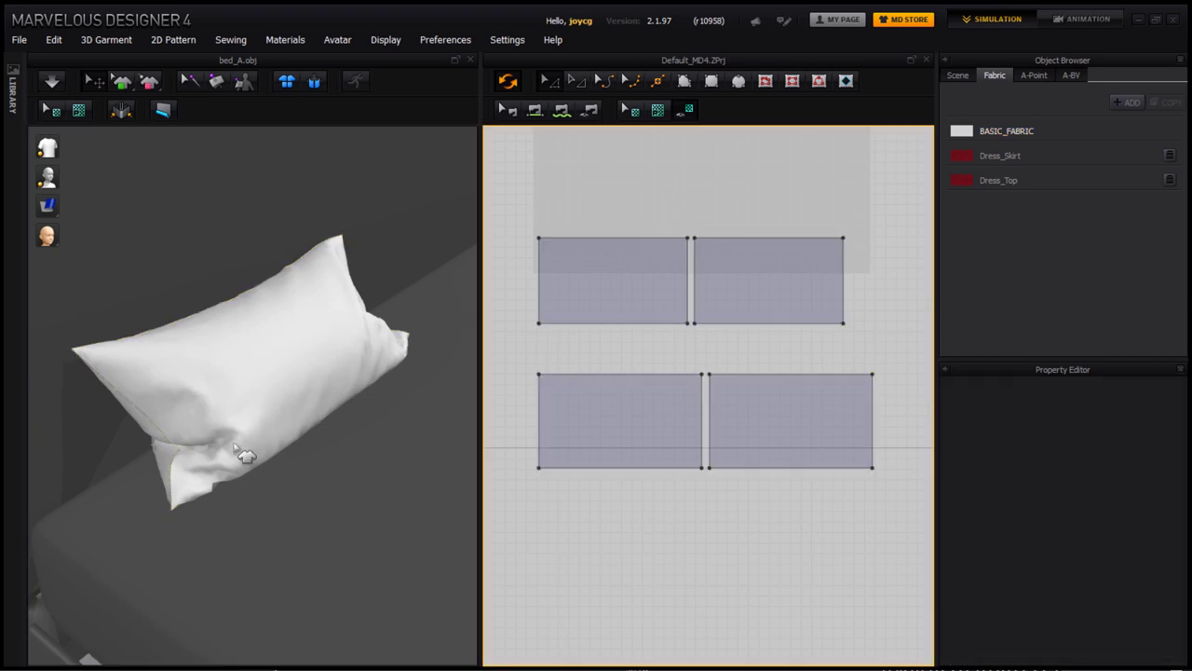
Select all four pillow patterns, simulate them and pull the pillow into shape.
left_click_drag(526, 320, 925, 524)
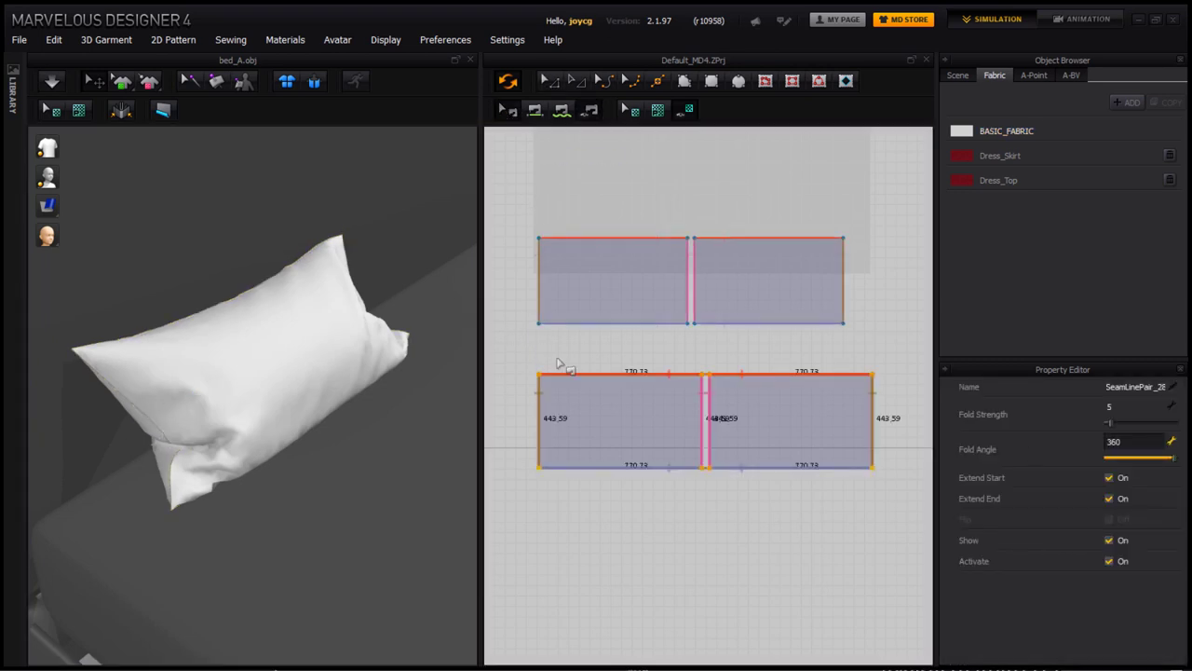
left_click_drag(521, 210, 908, 531)
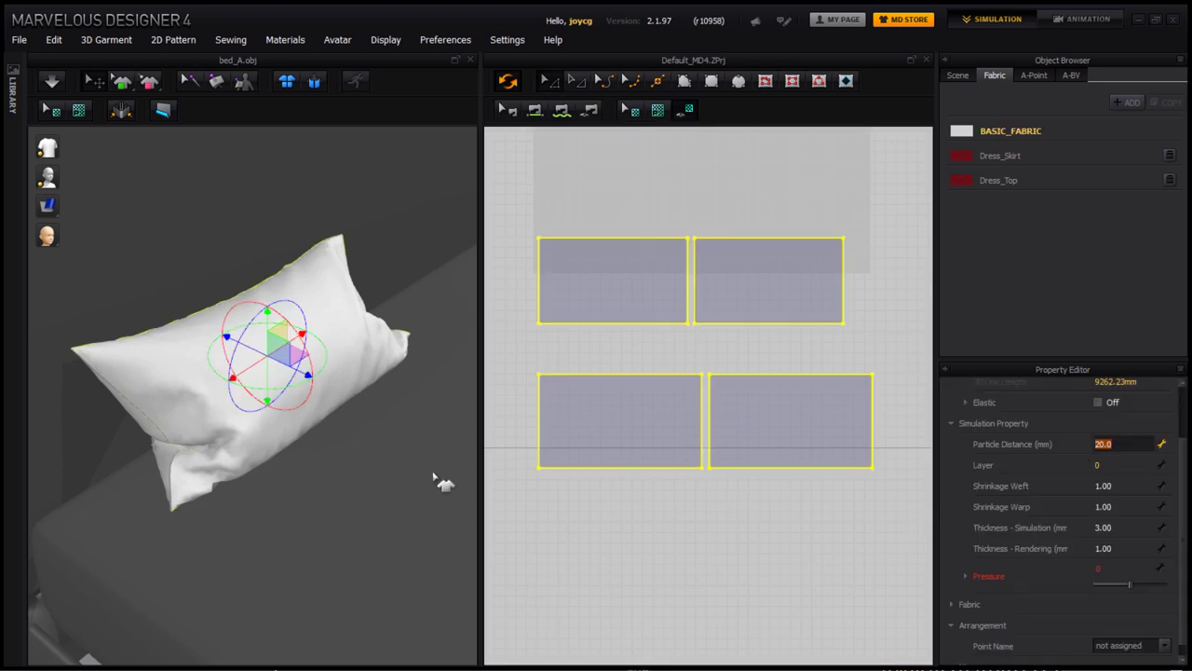
key("Return")
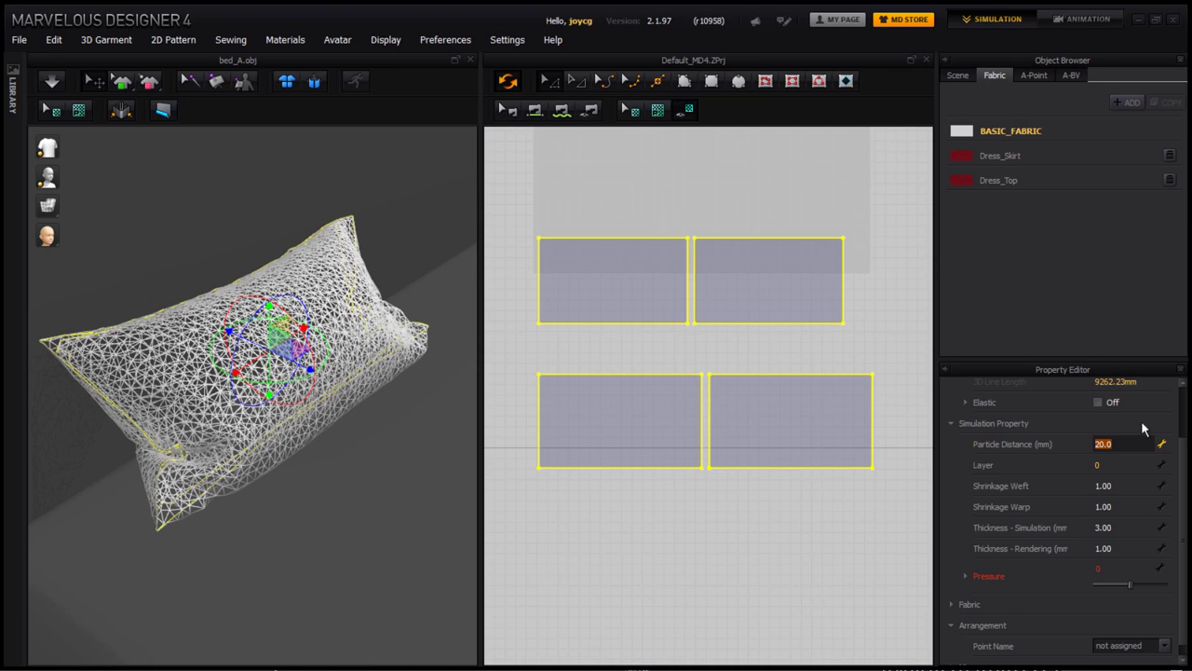
key("space")
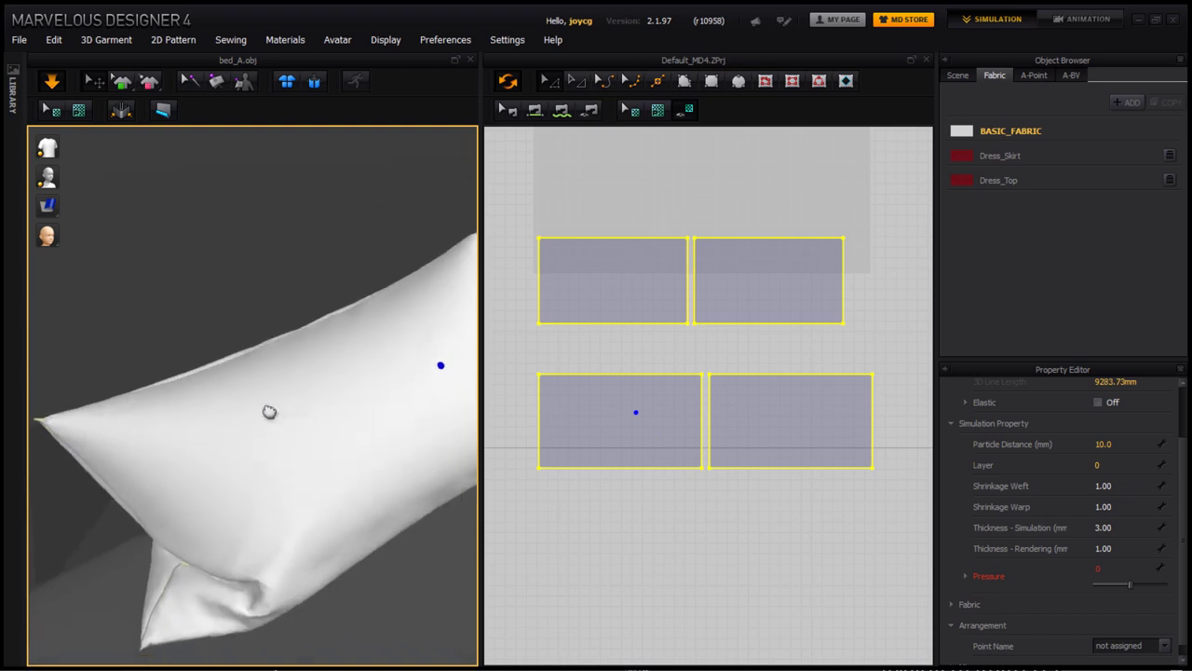
left_click_drag(238, 361, 416, 294)
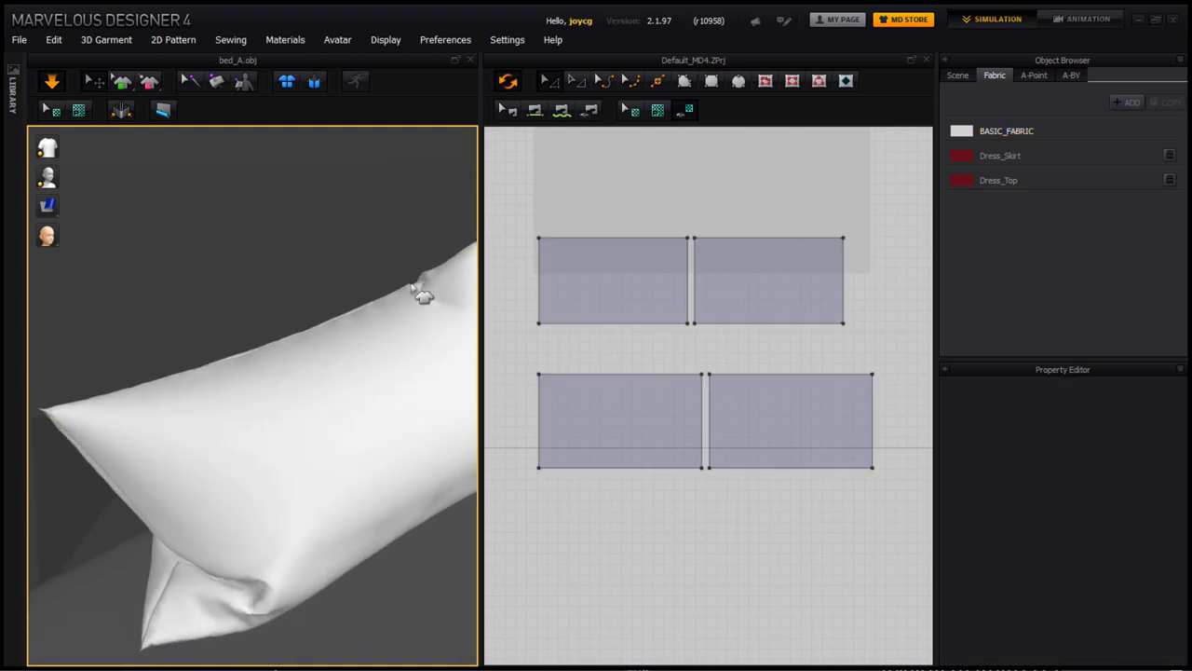
Set Particle Distance to 7 for all four pillow patterns.
left_click(307, 290)
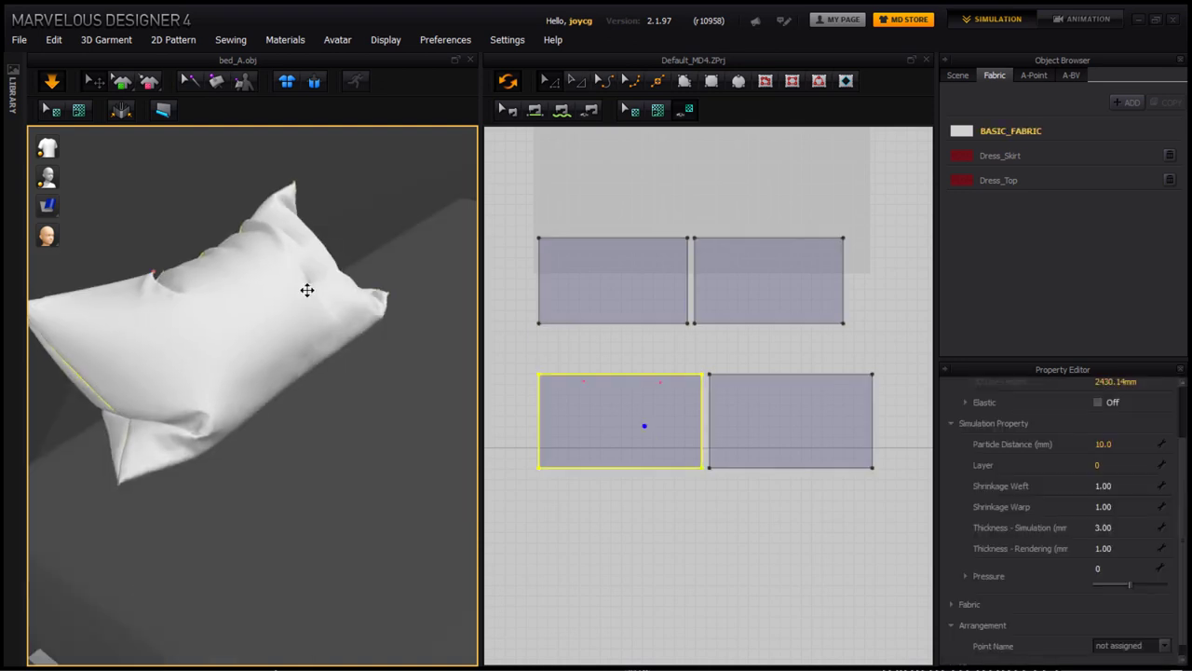
key("ctrl+a")
left_click(1101, 443)
type("7")
key("Return")
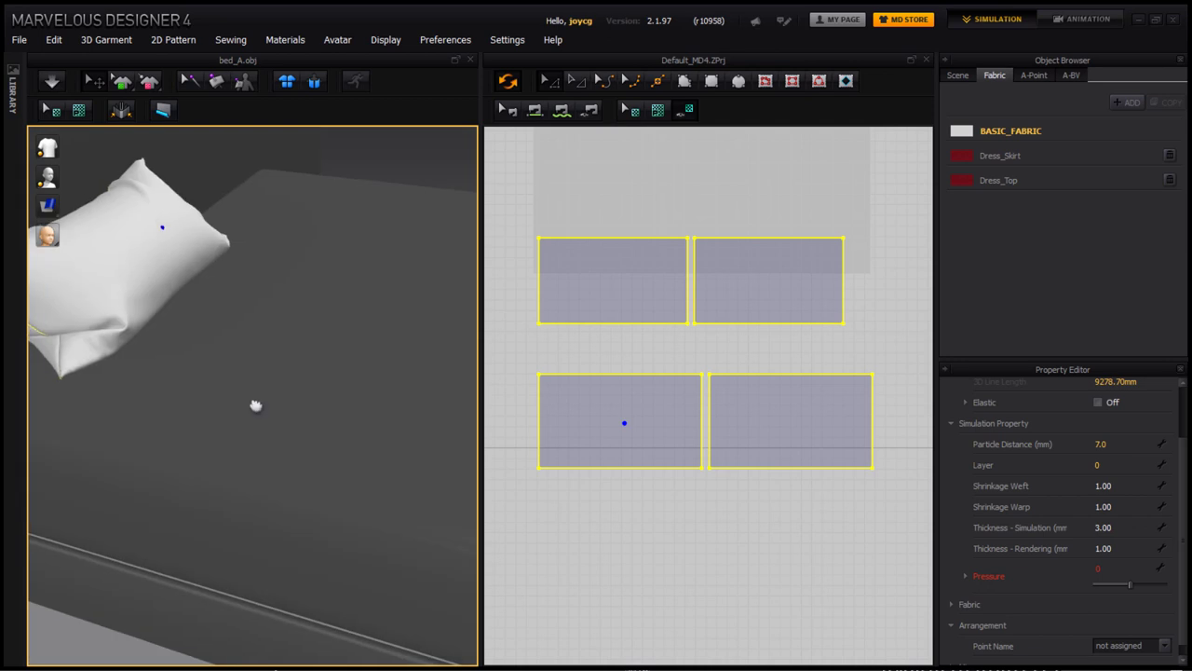
Paste a duplicate set of the four pillow patterns to the right.
key("ctrl+c")
key("ctrl+v")
left_click(847, 404)
Move the new white pillow beside the first one on the bed.
right_click_drag(369, 305, 405, 326)
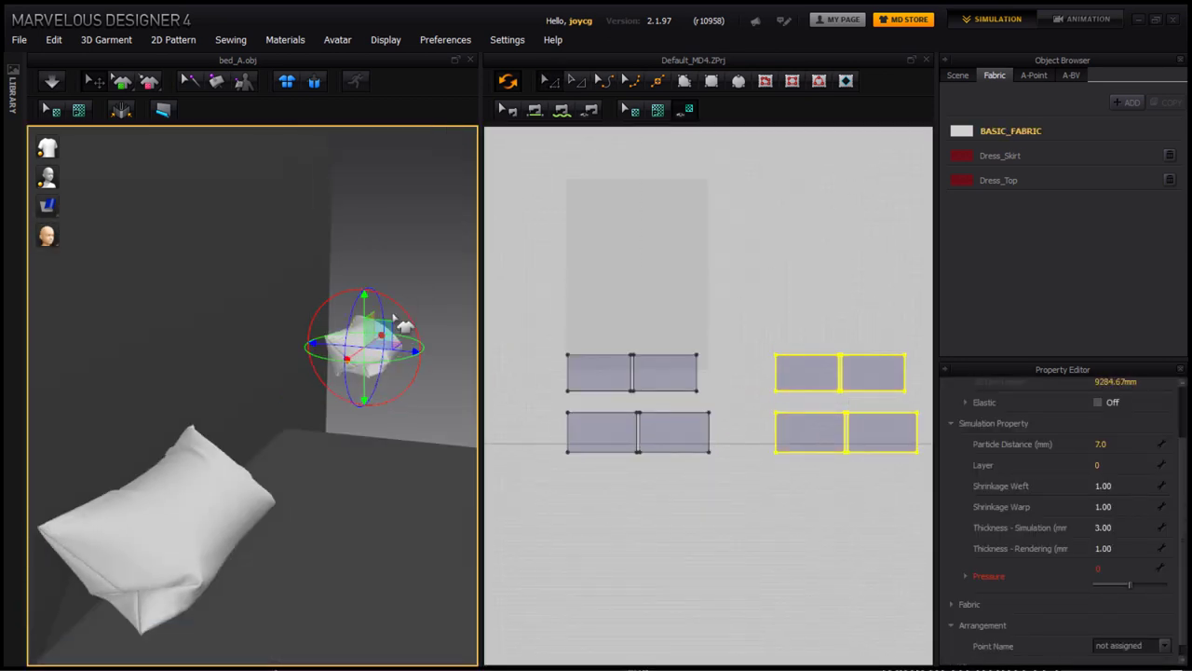
left_click(169, 576)
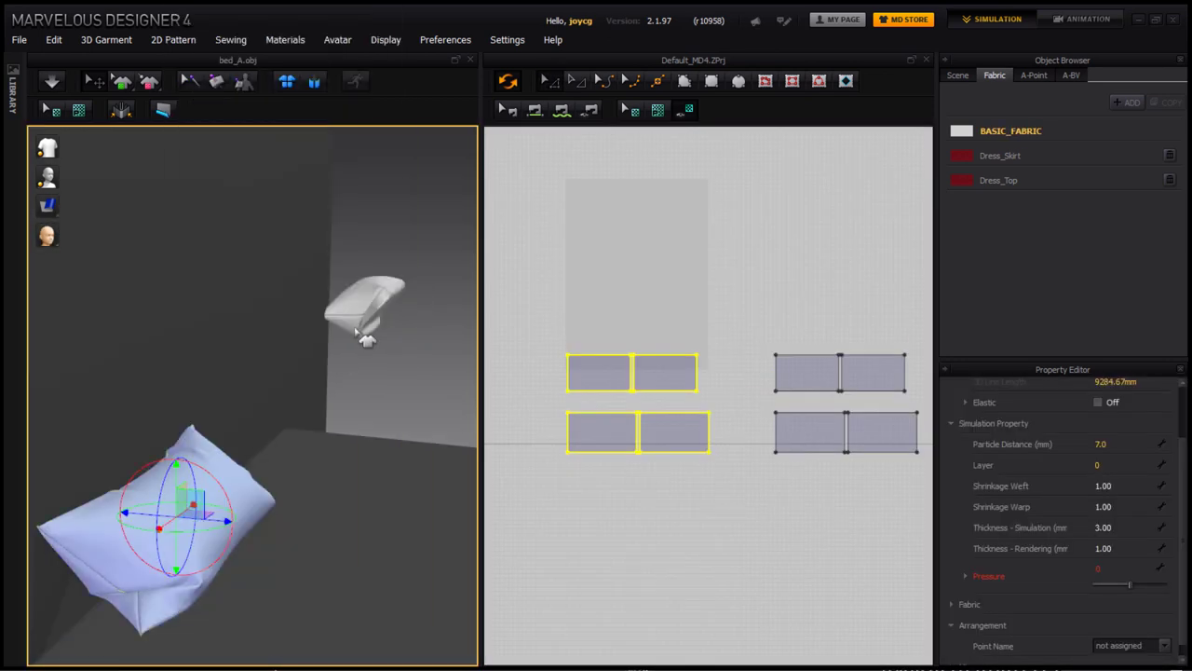
left_click(363, 337)
left_click_drag(363, 337, 373, 438)
left_click(1121, 450)
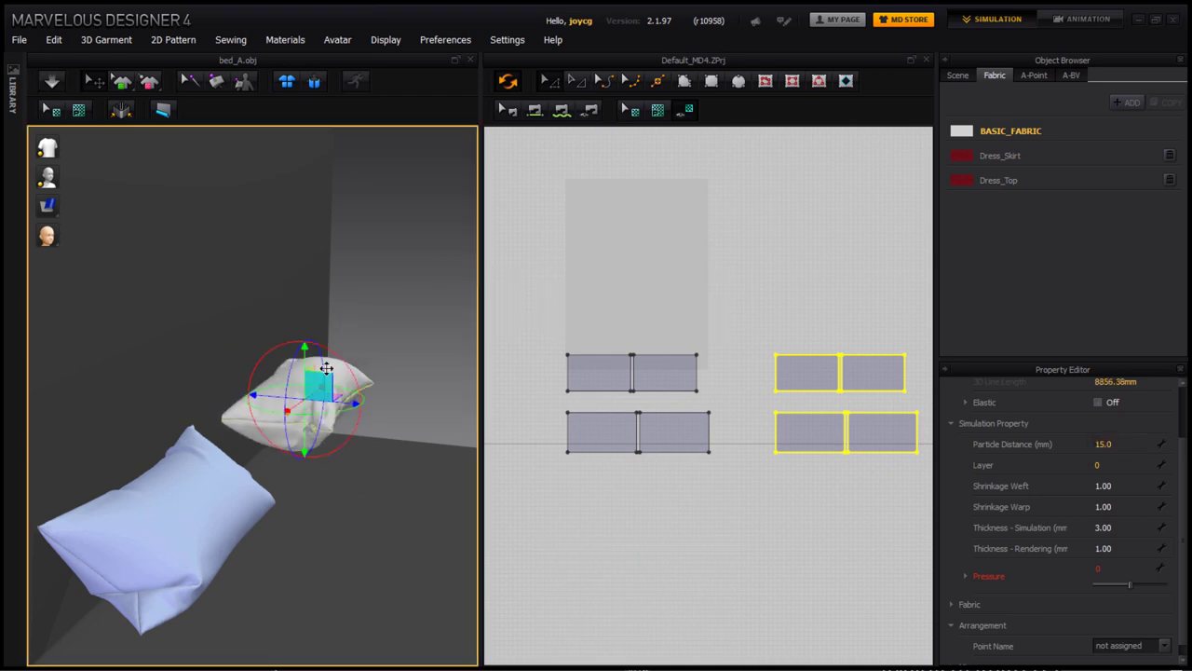
right_click_drag(326, 369, 311, 497)
scroll(412, 521, "up", 5)
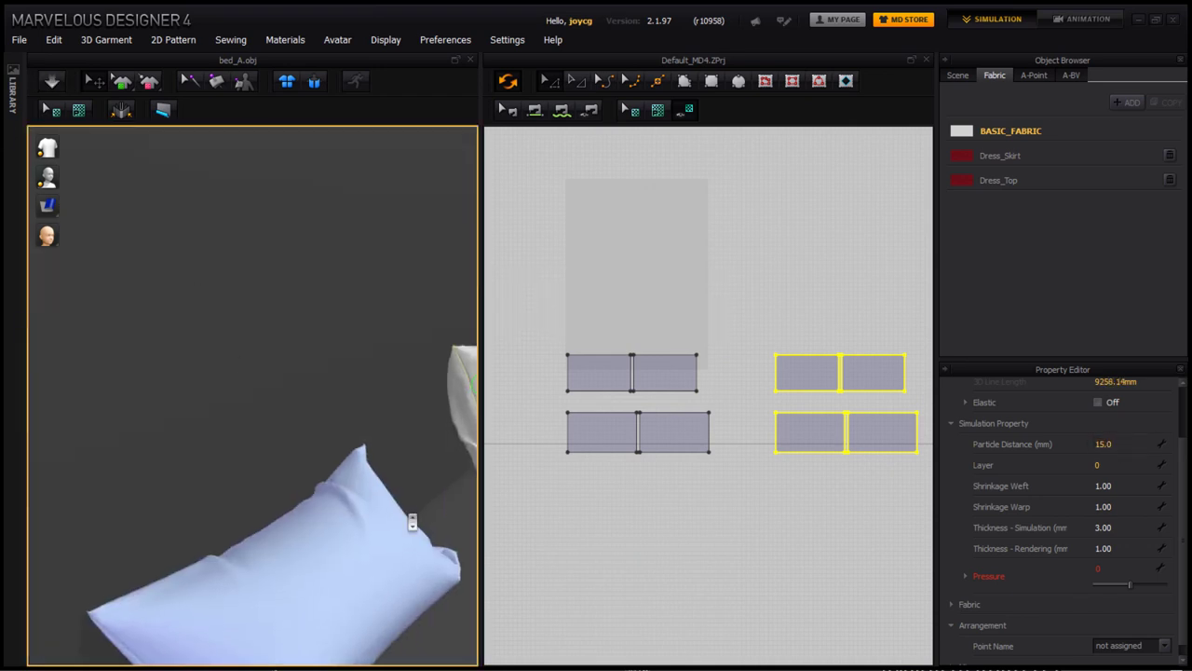
scroll(412, 522, "down", 5)
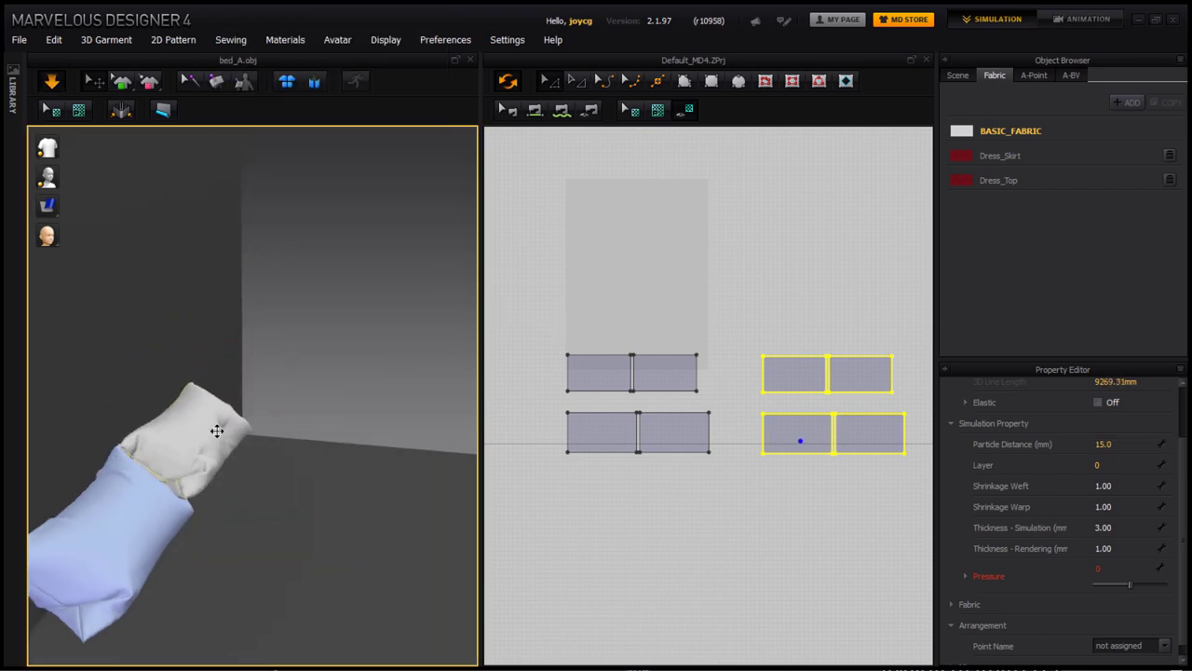
left_click(216, 430)
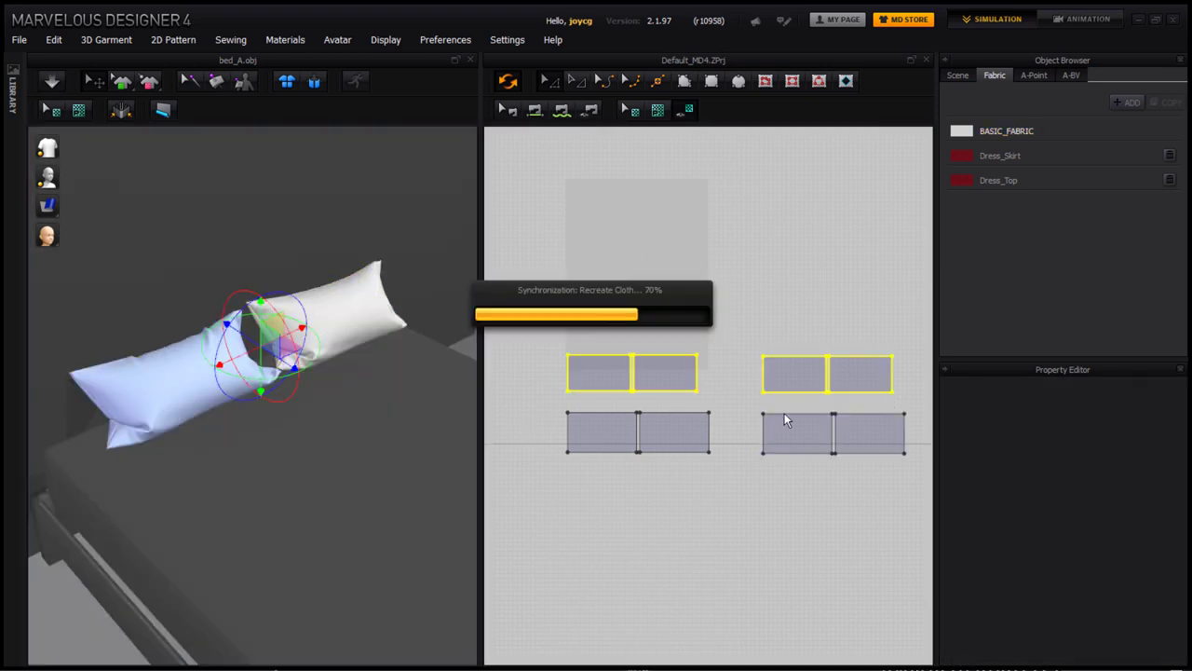
Export the selected pillows as an OBJ file.
left_click(19, 40)
mouse_move(97, 213)
left_click(173, 235)
left_click(601, 425)
left_click(493, 602)
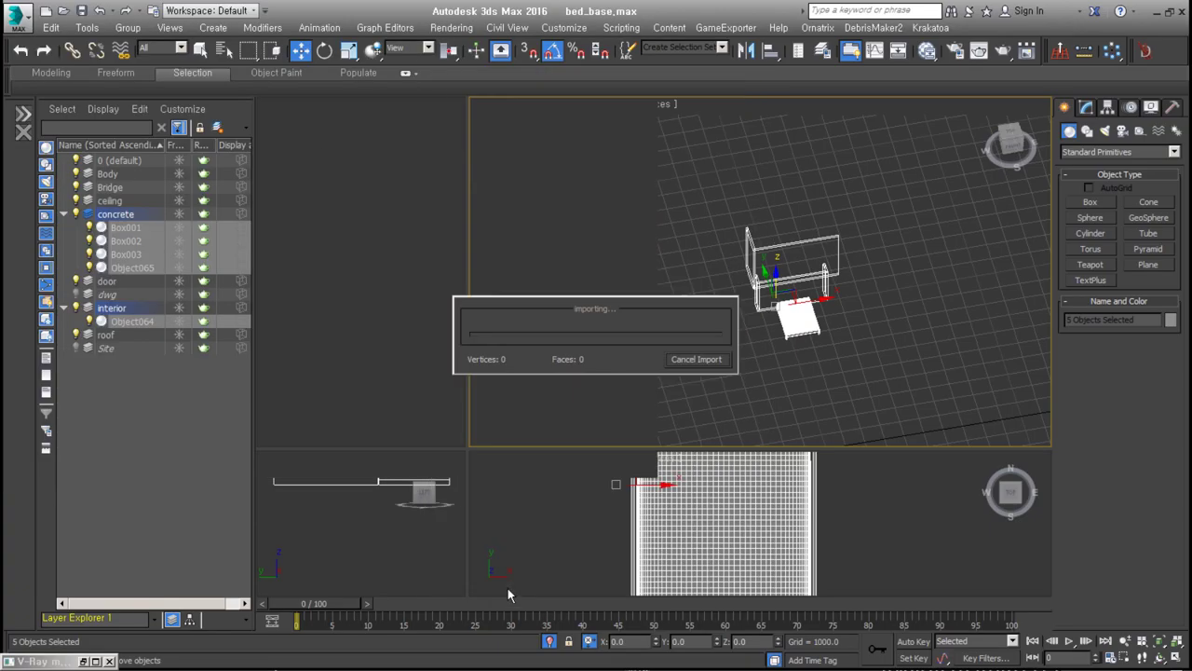
Load bed_B.obj, the bed with both pillows, as the avatar.
left_click(28, 35)
left_click(243, 121)
left_click(612, 438)
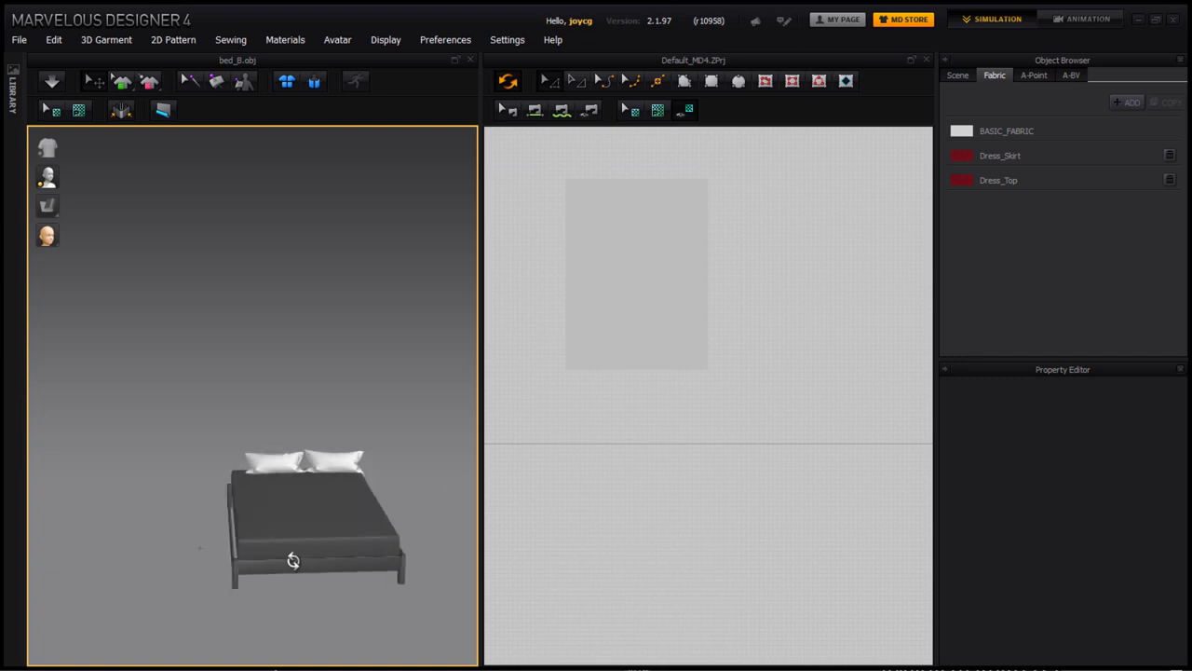
Draw a large rectangle pattern for the bedspread in the 2D window.
right_click_drag(290, 559, 372, 466)
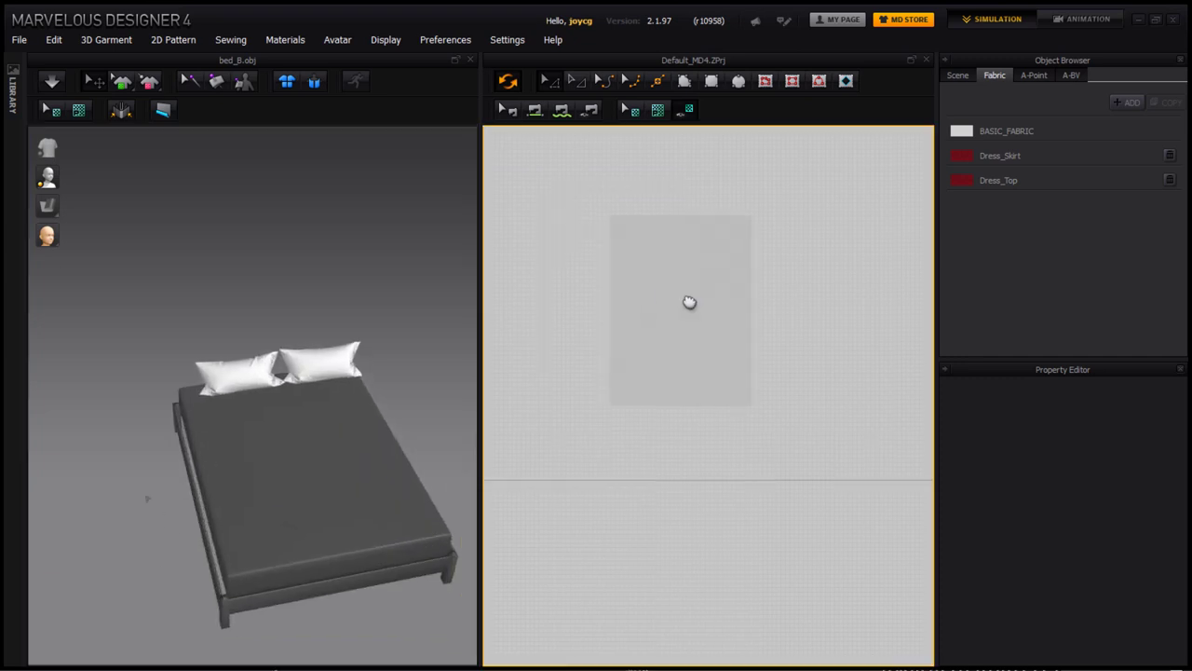
scroll(690, 300, "up", 3)
key("s")
left_click_drag(897, 545, 898, 545)
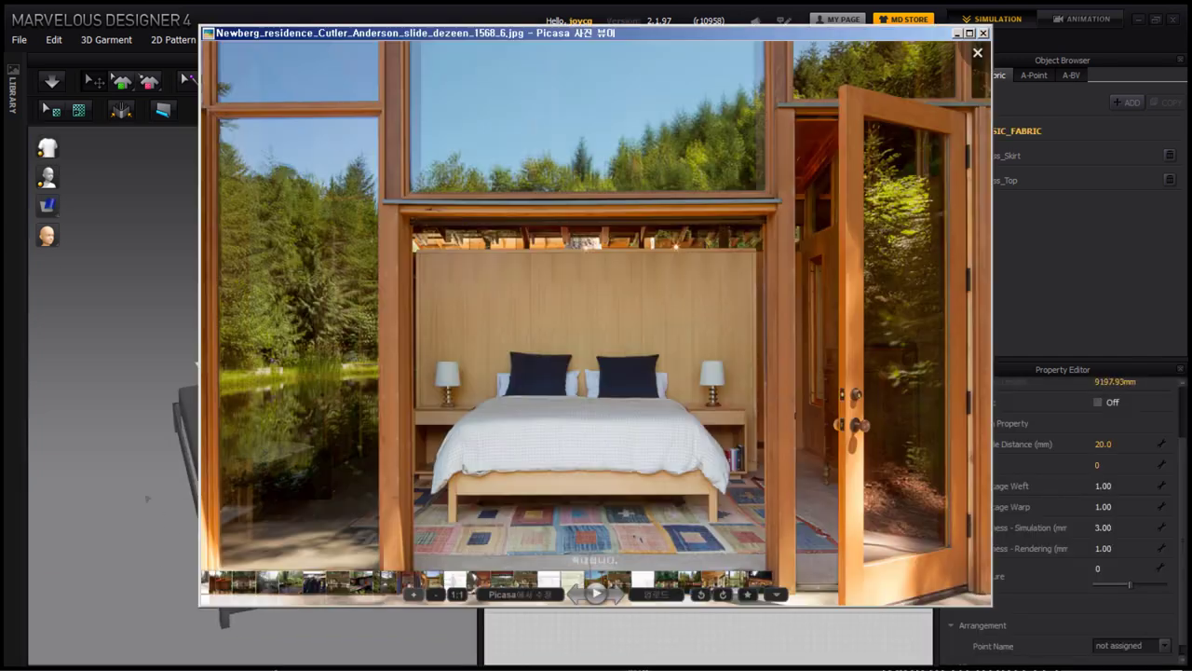
Paste a mirrored copy of the rectangle, joined to the original as the second half.
left_click(732, 530)
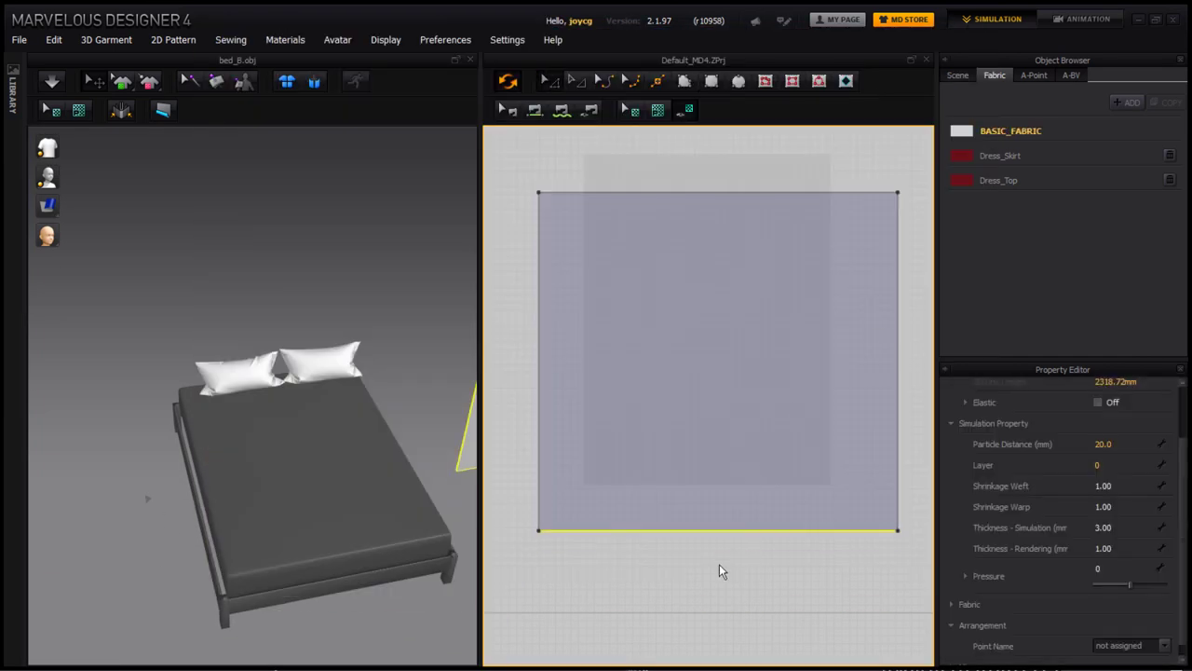
left_click(801, 482)
key("ctrl+c")
key("ctrl+v")
left_click(886, 418)
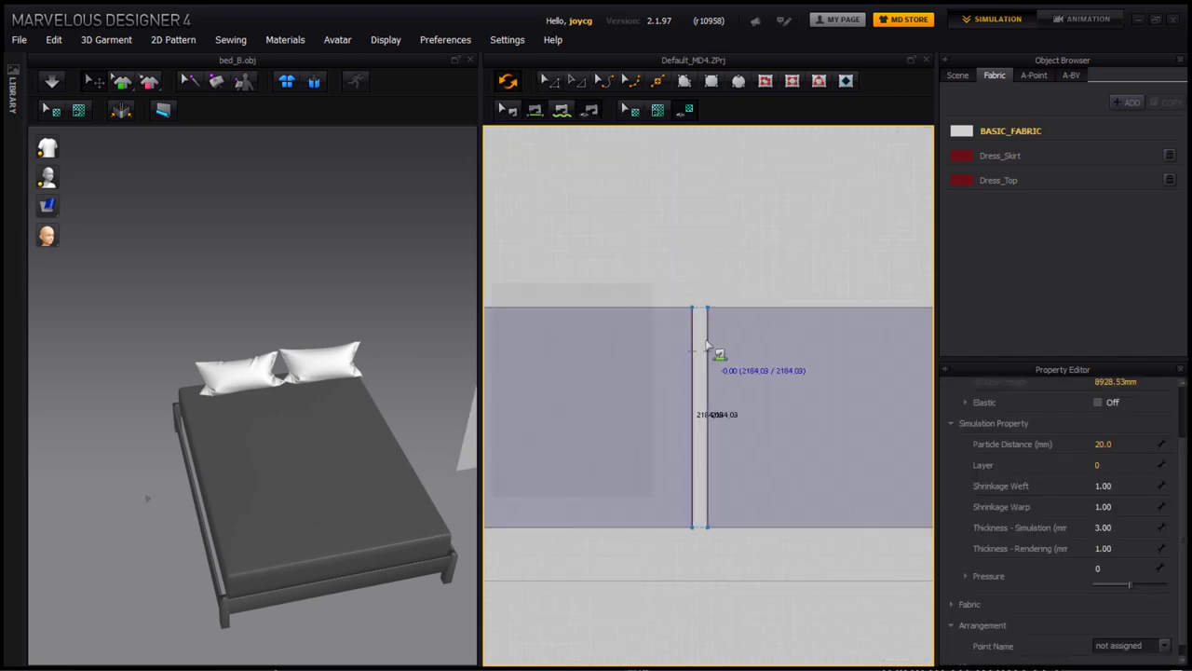
Copy both bedspread halves and place the copy above as a second layer.
scroll(811, 372, "down", 2)
scroll(735, 314, "down", 3)
key("ctrl+c")
key("ctrl+v")
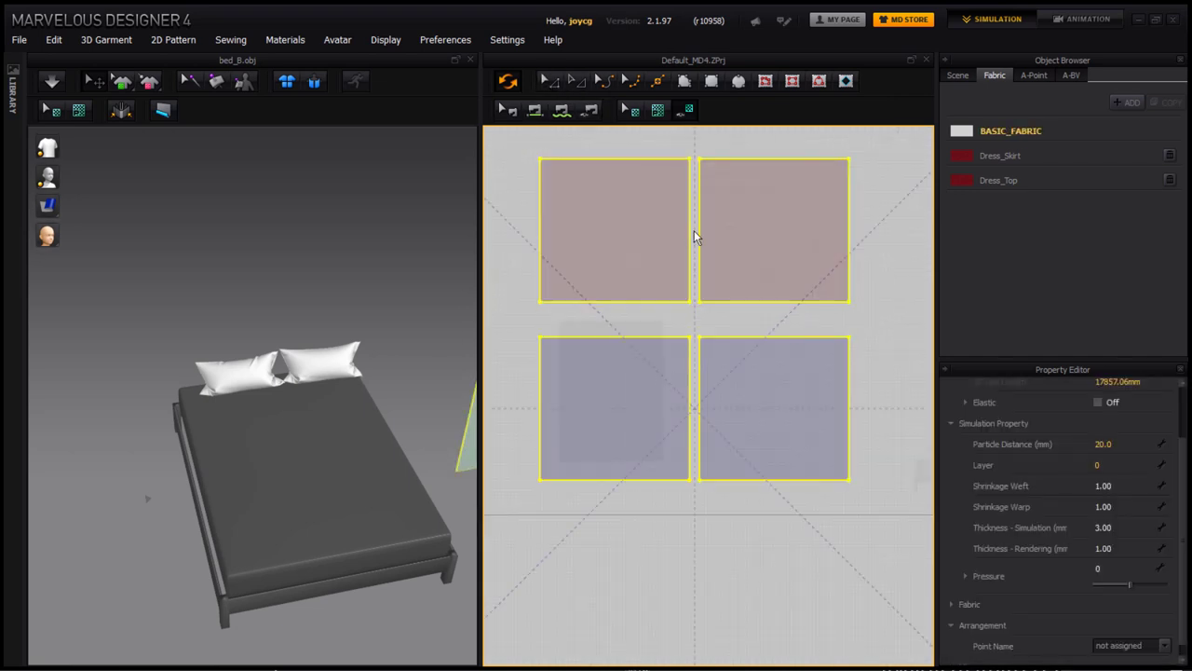
left_click(698, 234)
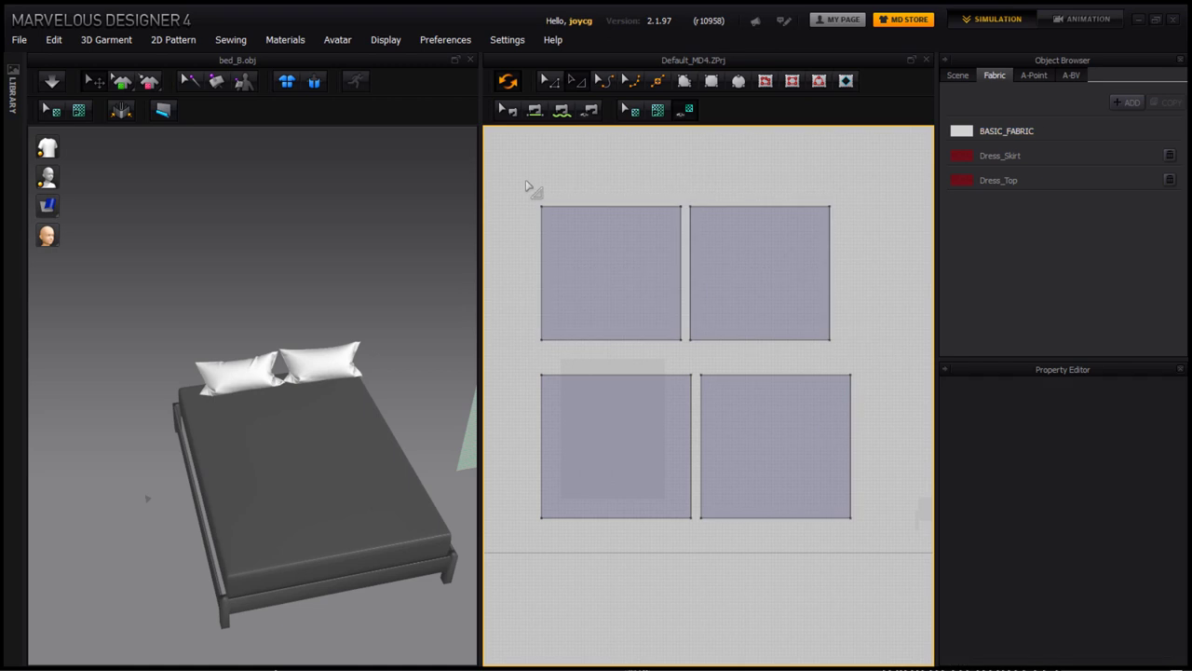
Arrange the four panels in 3D, moving the upper pair down onto the lower layer.
left_click_drag(532, 186, 889, 565)
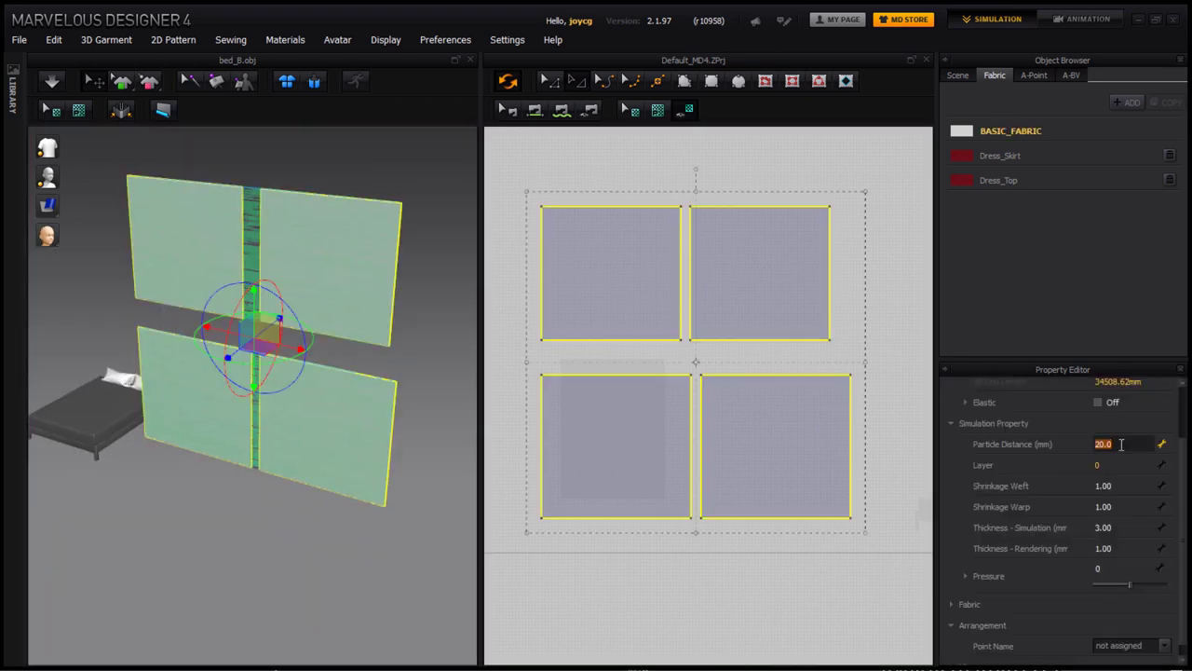
left_click(759, 273)
left_click_drag(334, 279, 203, 278)
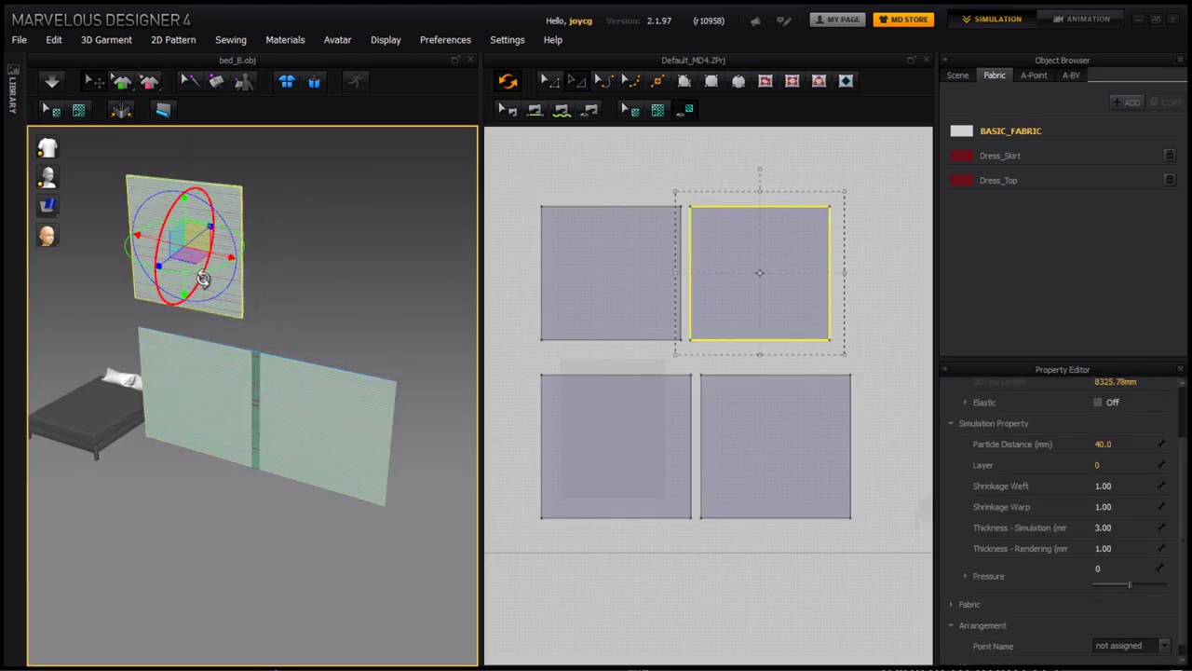
left_click(782, 468)
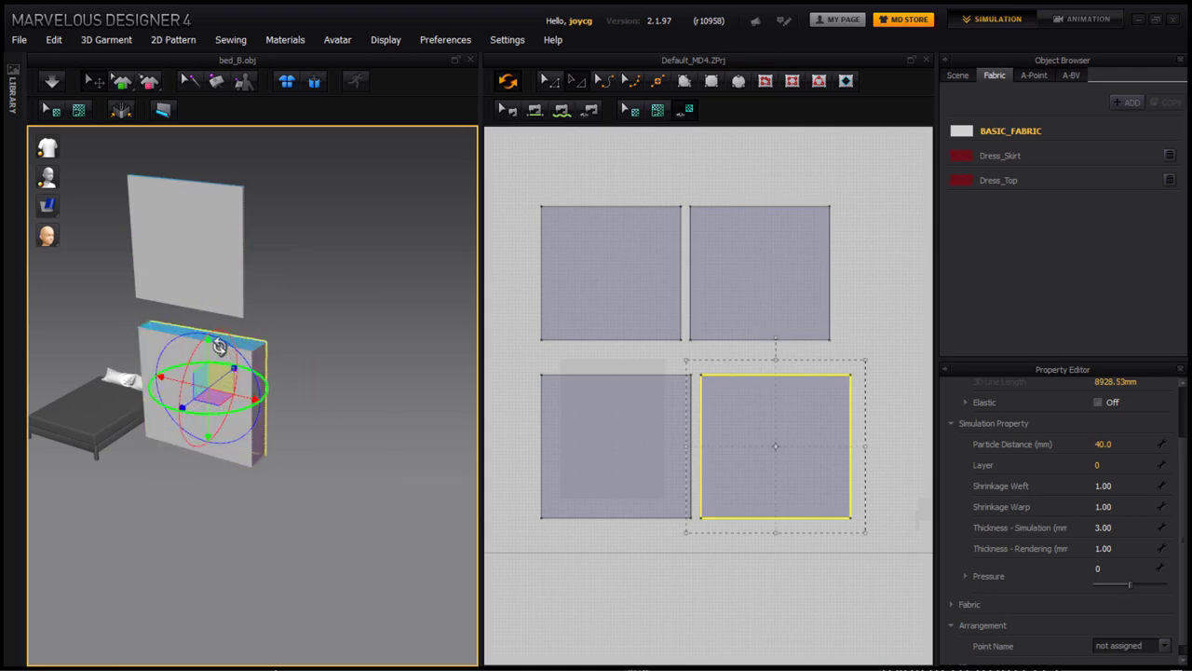
left_click(218, 346)
left_click_drag(234, 359, 248, 488)
Sew the panel edges together with Segment Sewing.
left_click(772, 445)
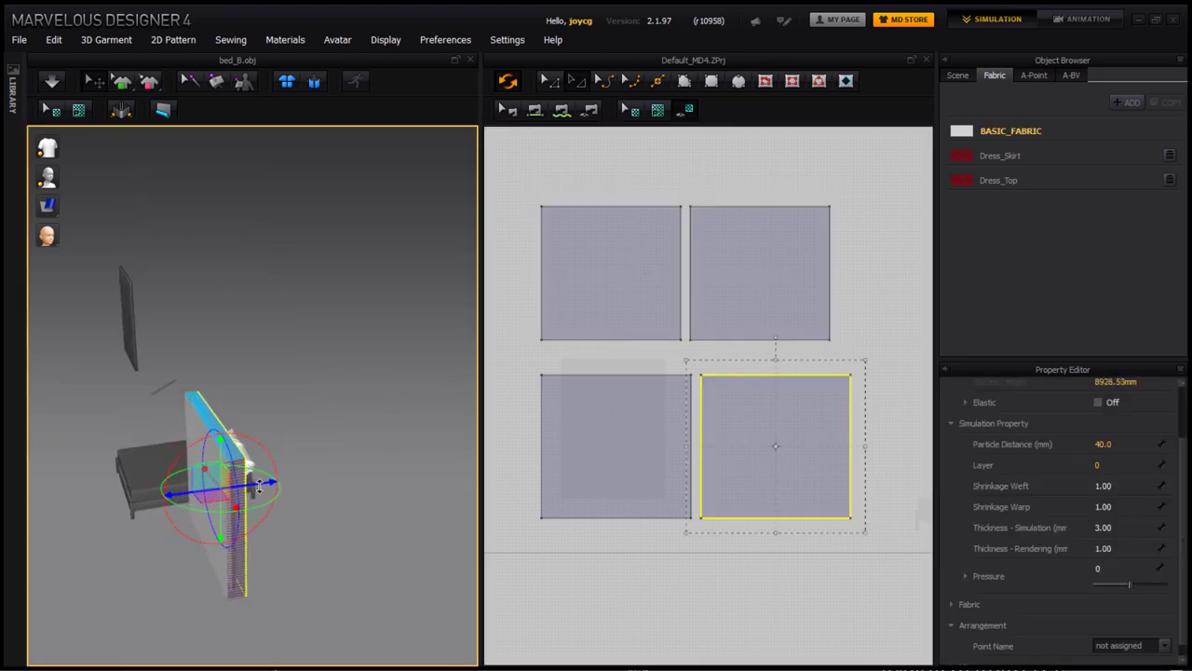
left_click(524, 191)
left_click_drag(525, 192, 845, 354)
left_click_drag(519, 354, 908, 589)
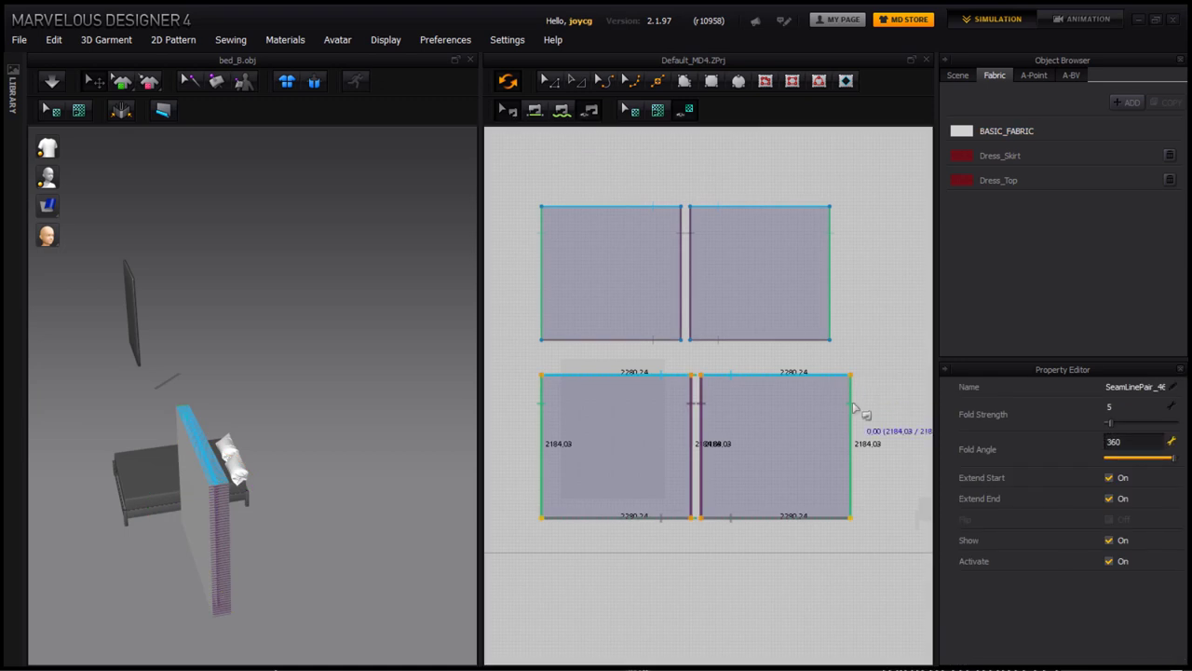
Select all four panels and run Simulation to drape them over the bed and pillows, then select the top pair.
key("ctrl+a")
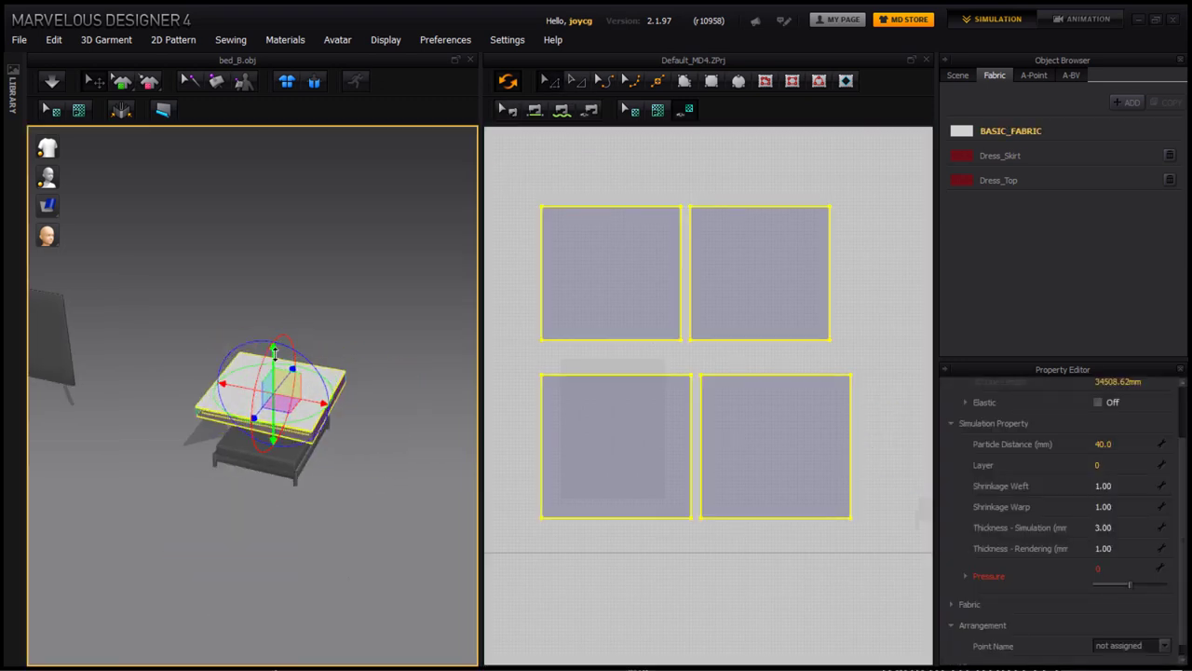
right_click_drag(312, 465, 332, 474)
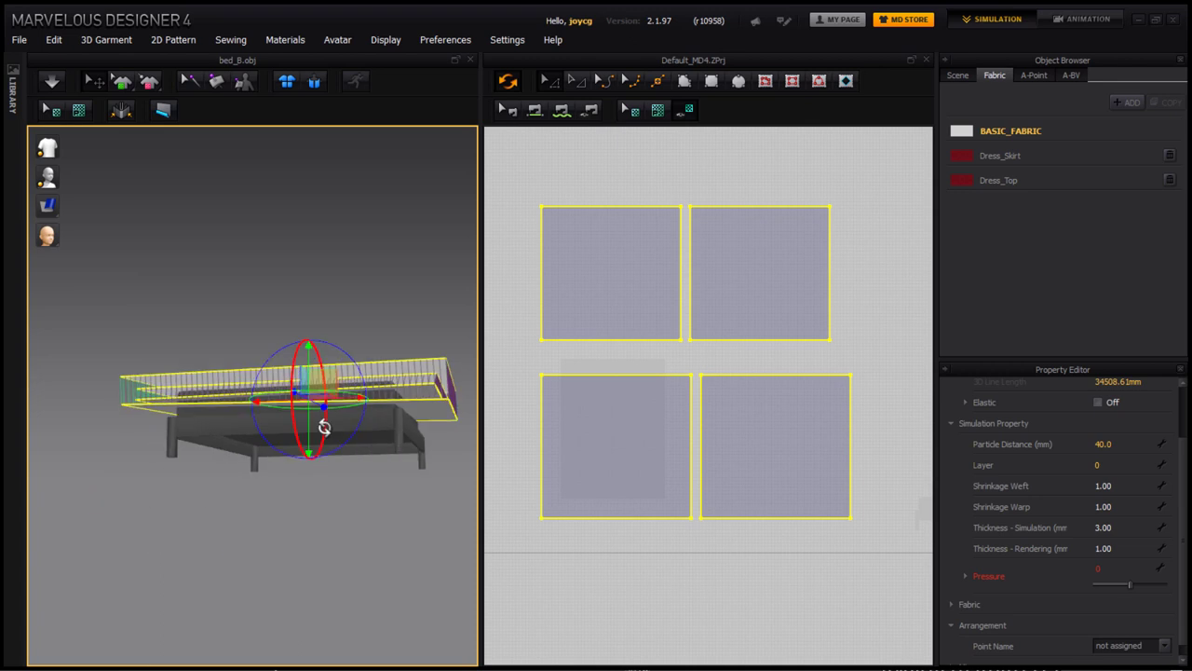
key("space")
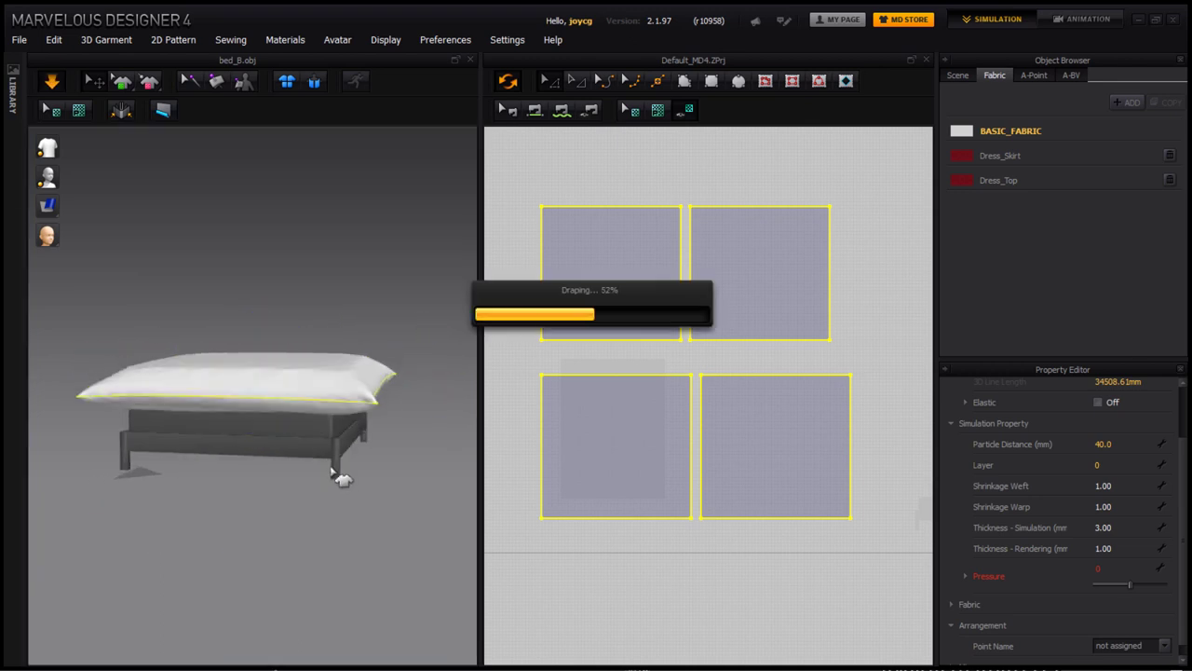
left_click_drag(525, 181, 932, 354)
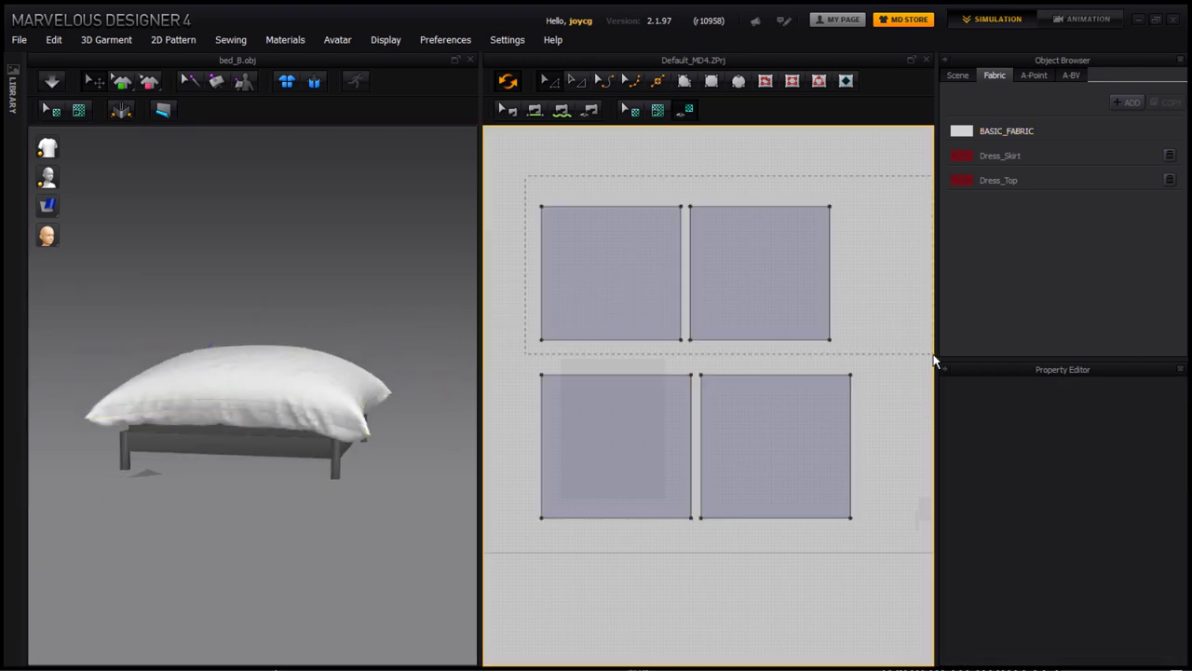
mouse_move(360, 512)
right_mouse_down()
mouse_move(394, 506)
mouse_move(411, 566)
right_mouse_up()
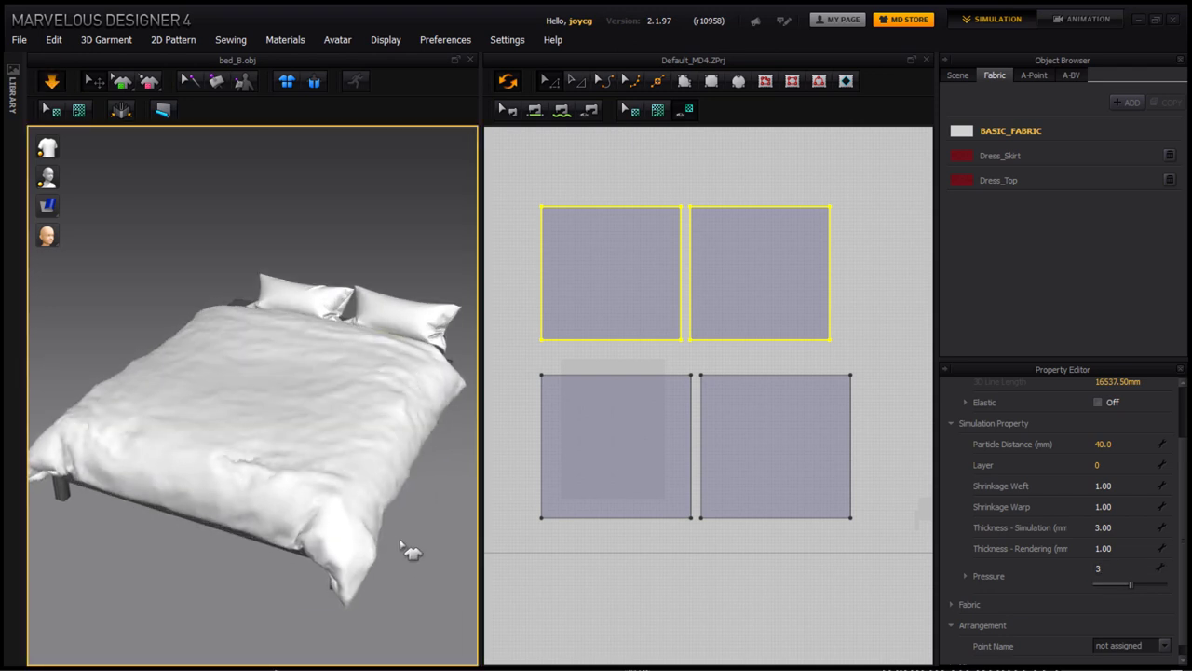
Undo the pressure changes and assign BASIC_FABRIC to the bedspread patterns.
key("ctrl+z")
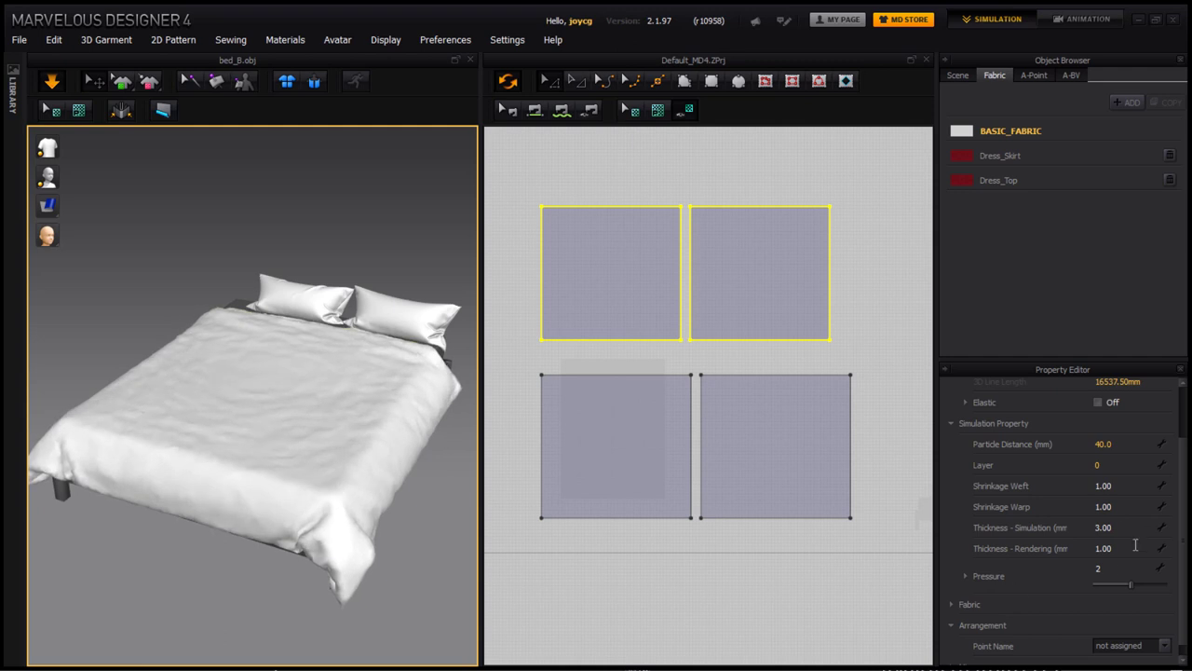
scroll(1123, 565, "down", 1)
key("ctrl+z")
left_click(1148, 642)
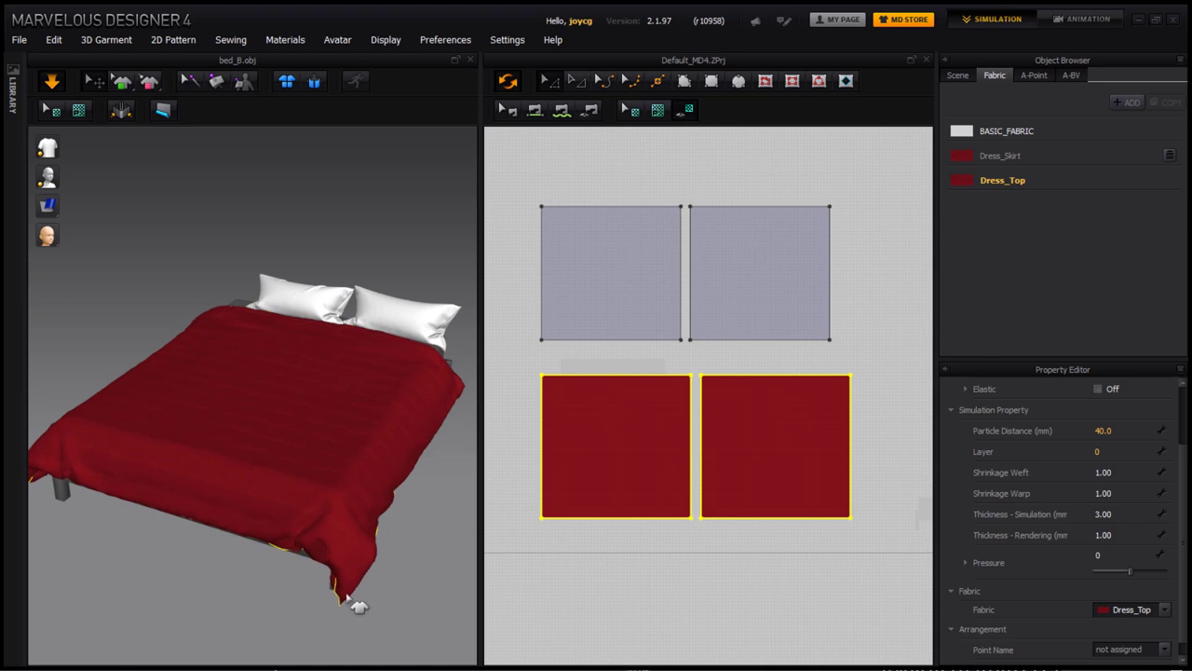
left_click_drag(526, 182, 831, 354)
left_click_drag(532, 371, 856, 564)
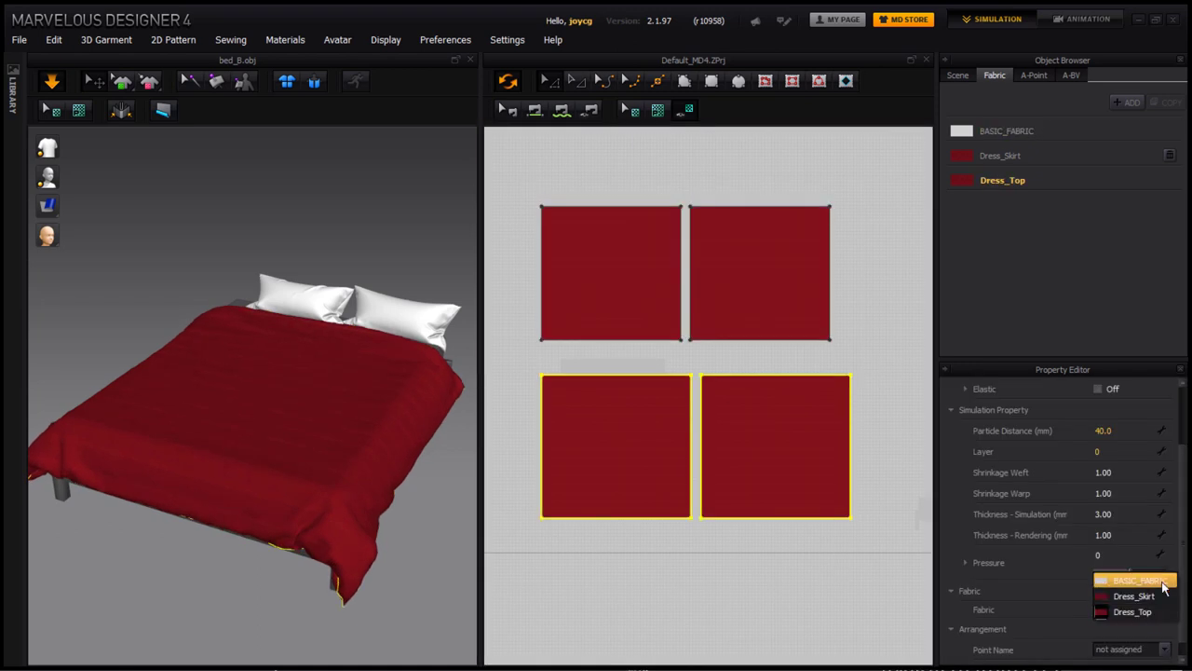
left_click_drag(522, 176, 819, 363)
left_click(1034, 181)
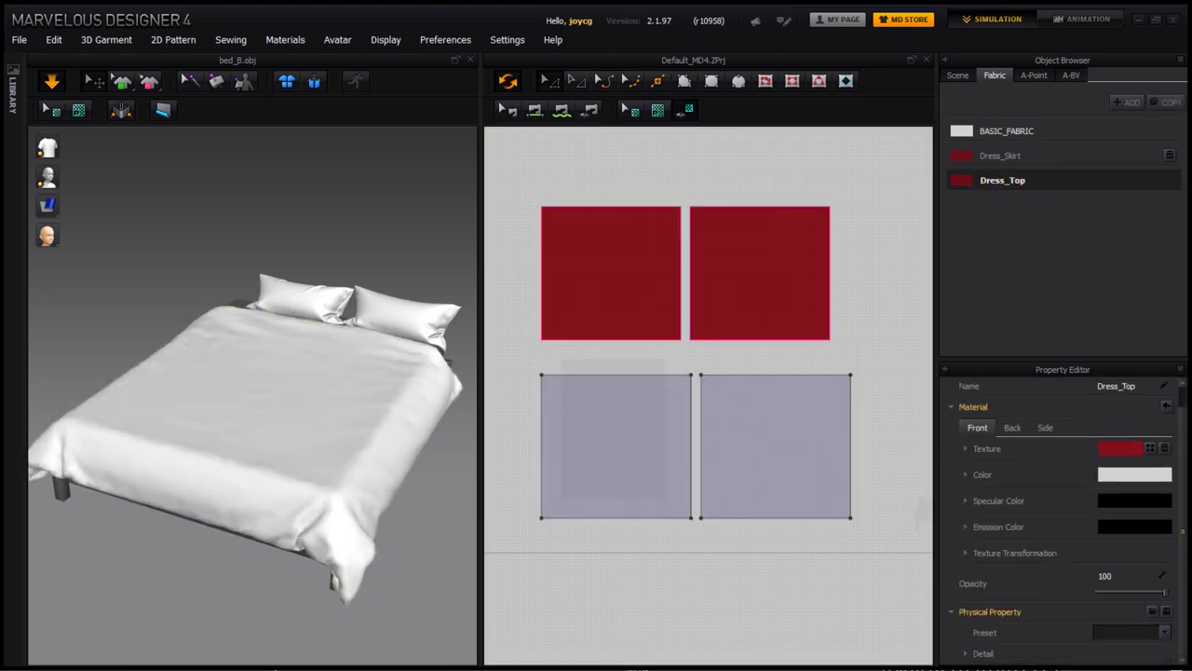
Browse the Physical Property presets for Dress_Top and BASIC_FABRIC without changing them.
left_click(1162, 639)
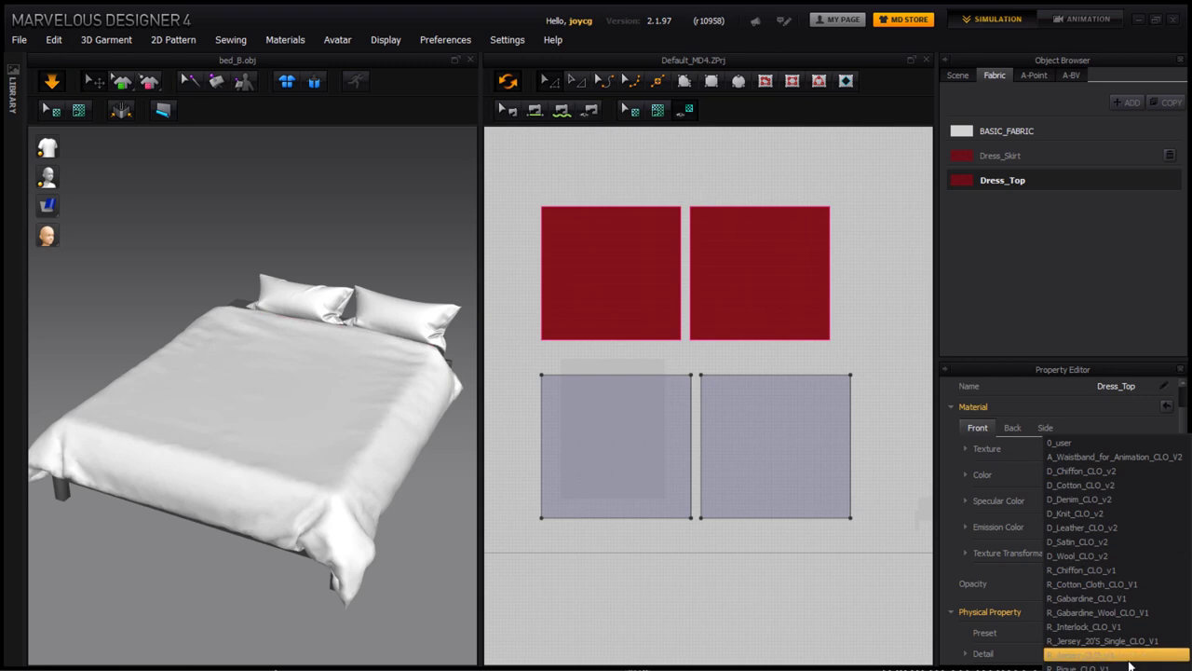
left_click(507, 39)
left_click(1186, 483)
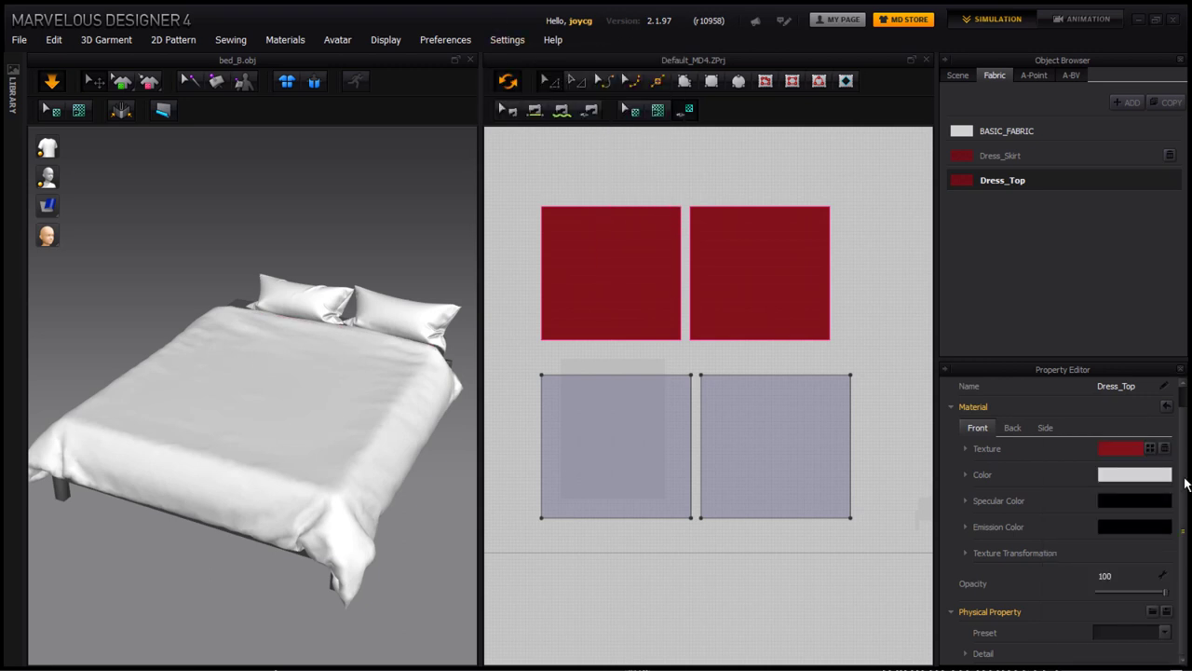
left_click(1017, 136)
left_click(1163, 632)
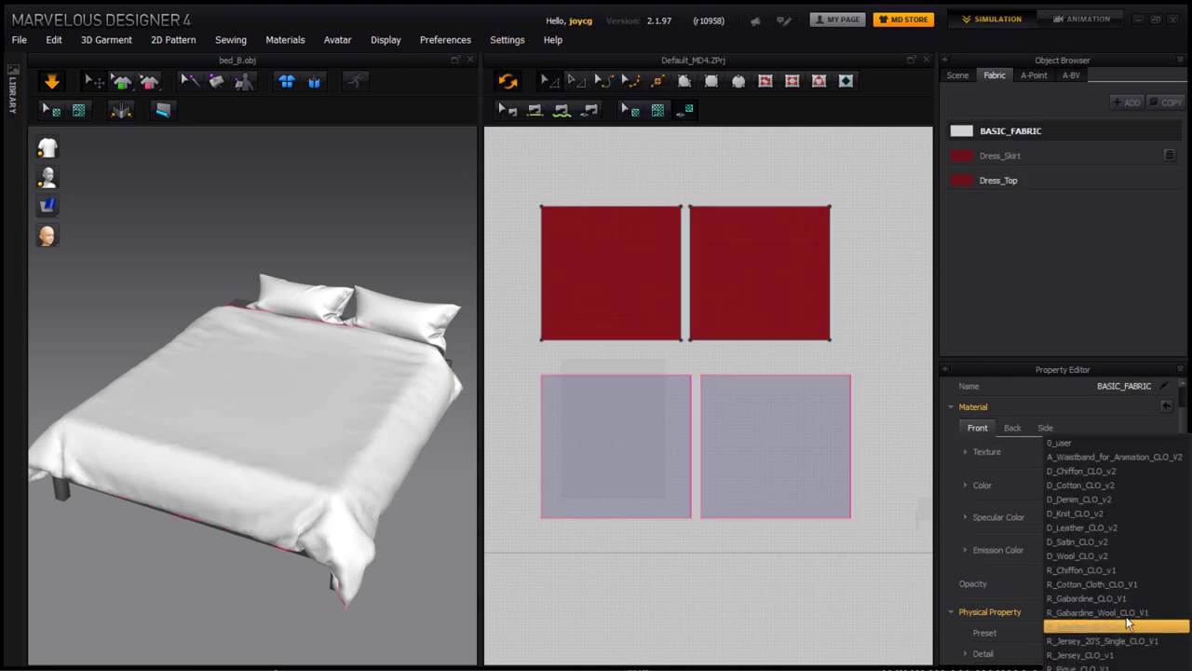
left_click(1118, 584)
left_click(1002, 180)
scroll(1092, 538, "down", 5)
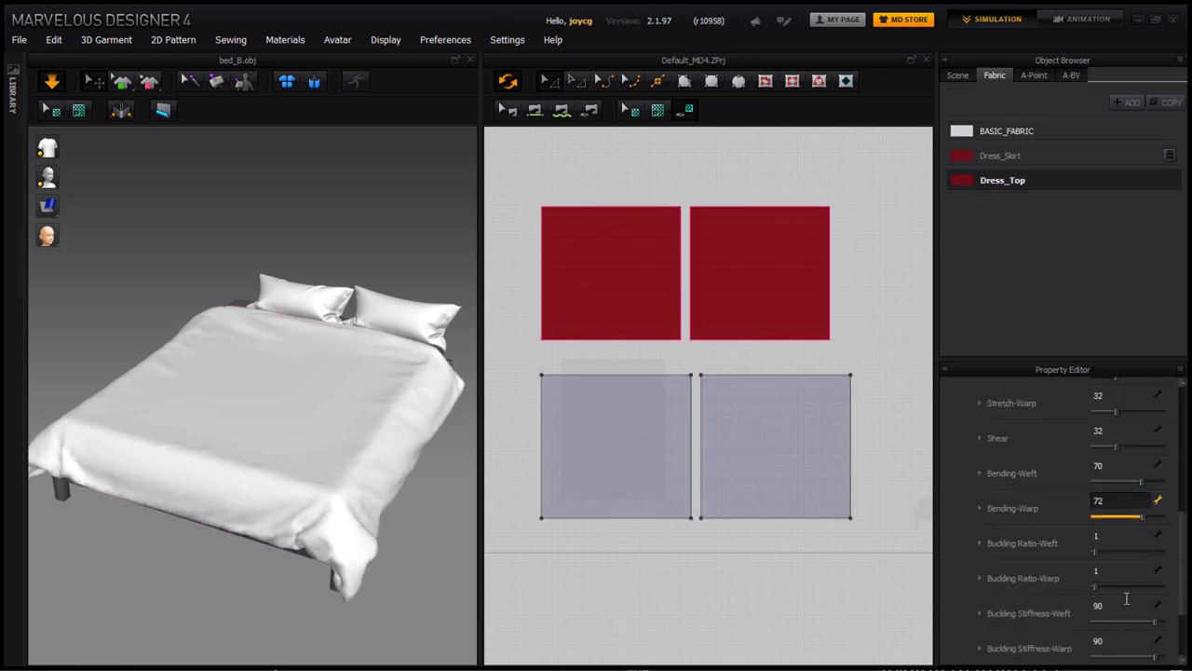
Select all pattern pieces and set Particle Distance to 12.
left_click_drag(494, 173, 889, 546)
scroll(888, 545, "up", 2)
double_click(1122, 431)
type("20.0")
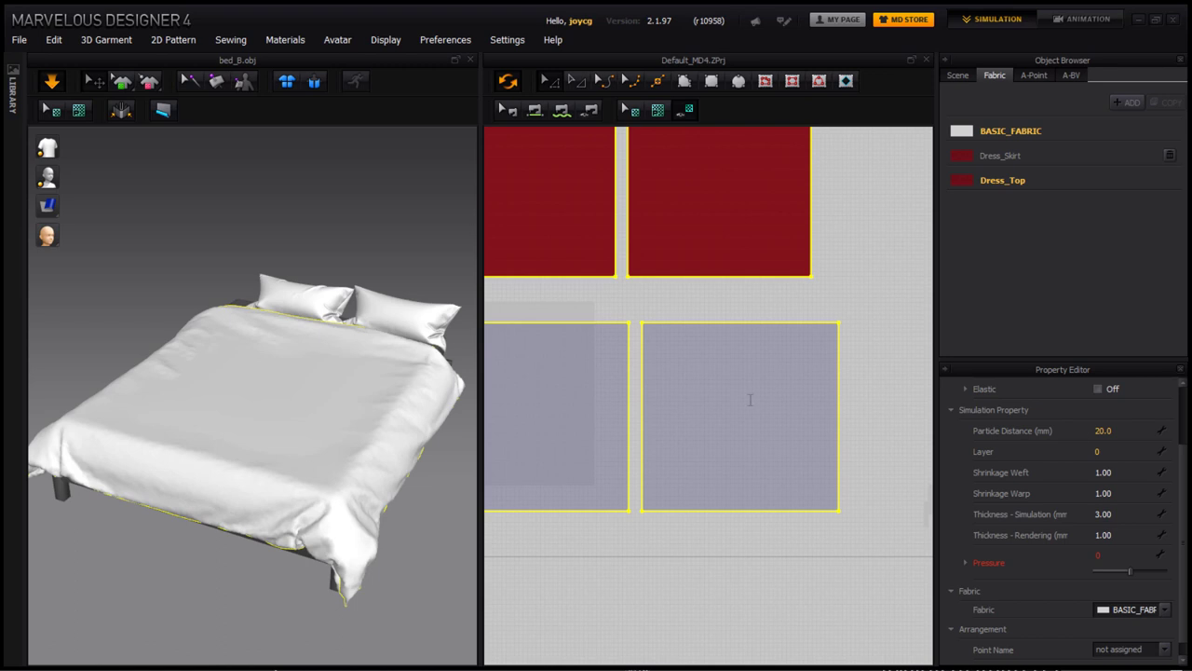
type("12")
key("Return")
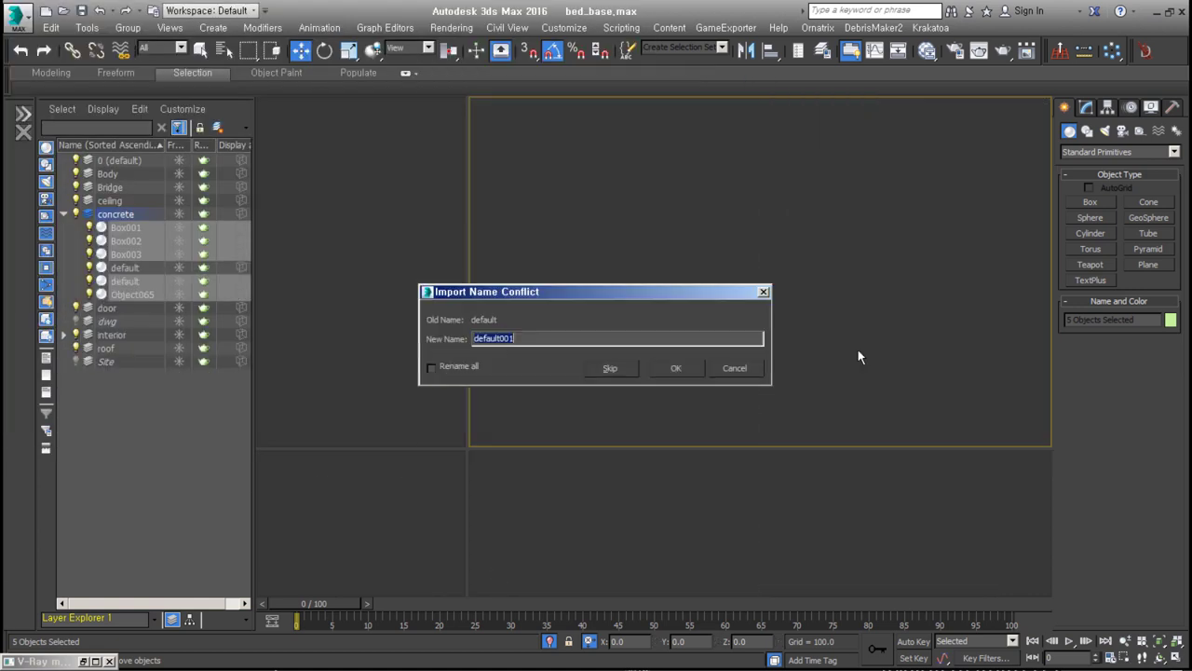
Name the imported mesh 'cloth' and assign it the Checker VRayMtl from the Slate Material Editor.
type("cloth")
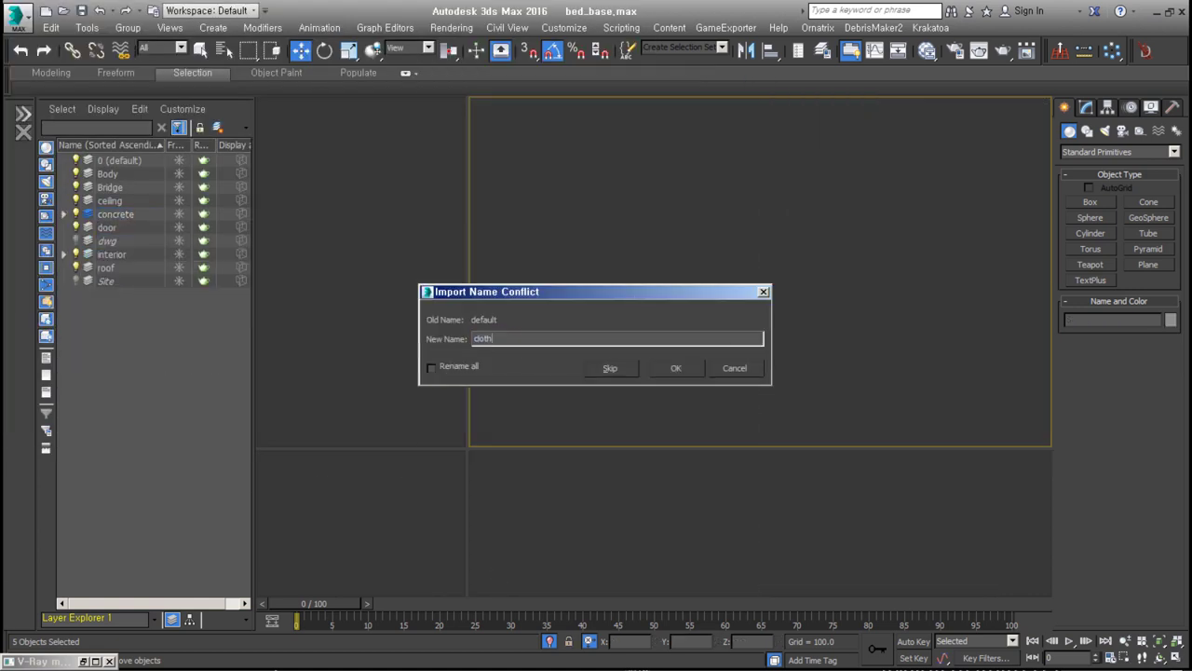
key("Return")
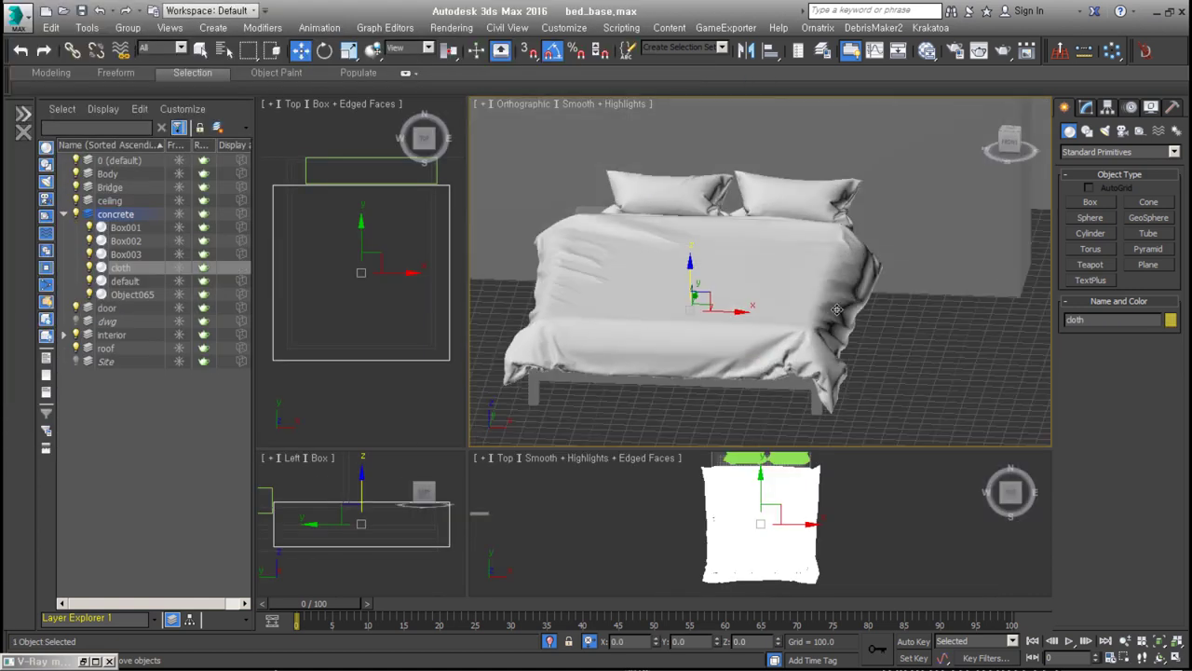
scroll(784, 323, "down", 2)
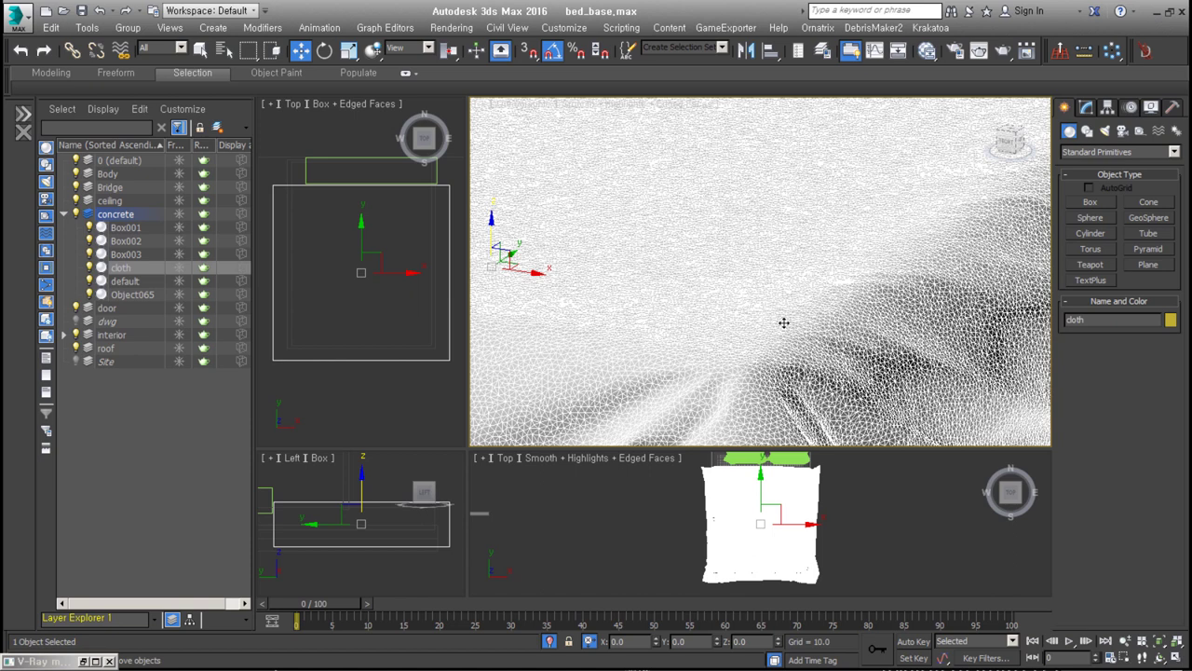
left_click(927, 51)
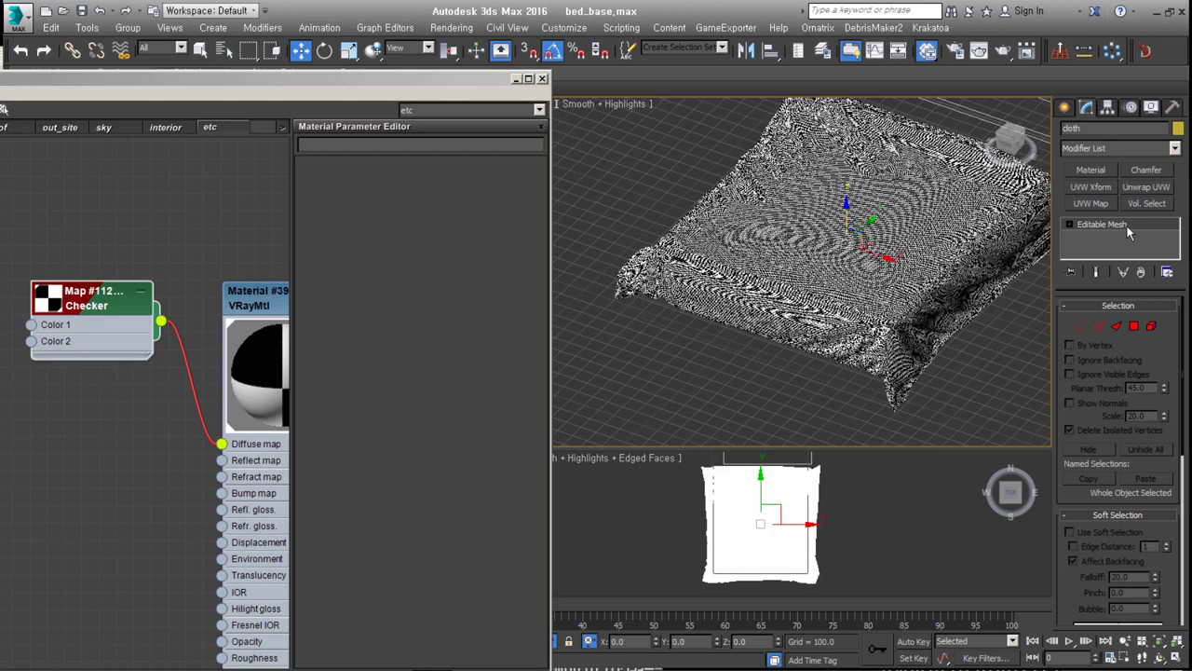
Add a UVW Xform modifier to the cloth with U, V and W tiling 0.001.
left_click(1118, 148)
left_click(1115, 550)
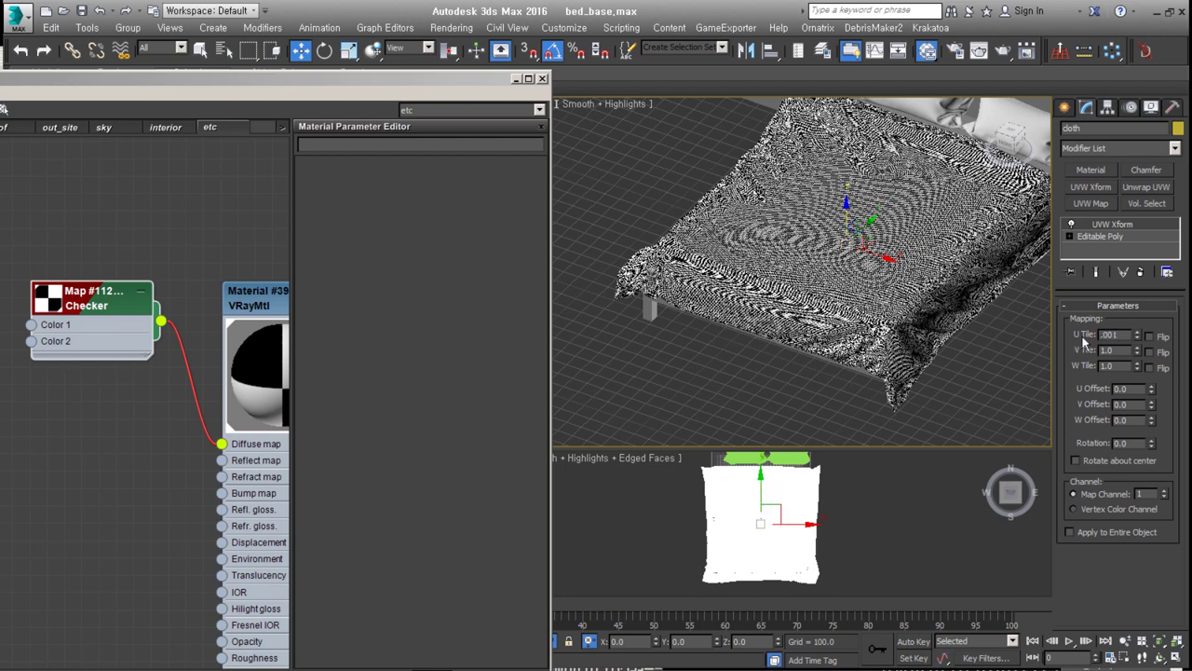
key("Tab")
type("0")
key("Tab")
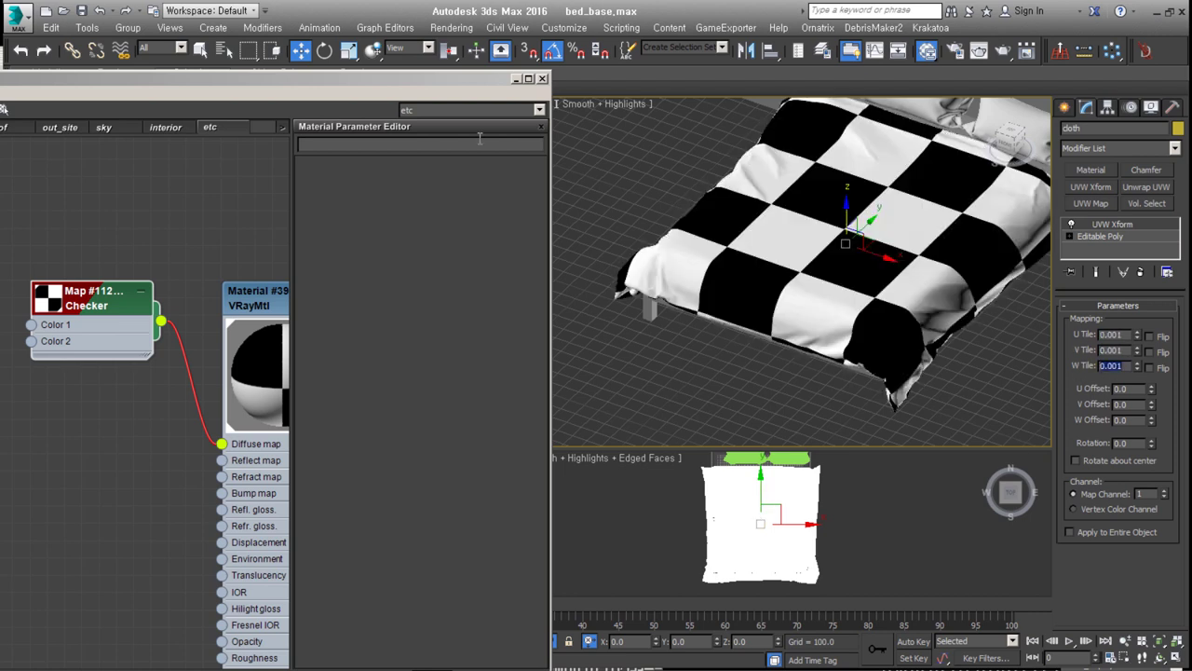
middle_click_drag(801, 279, 708, 260, "alt")
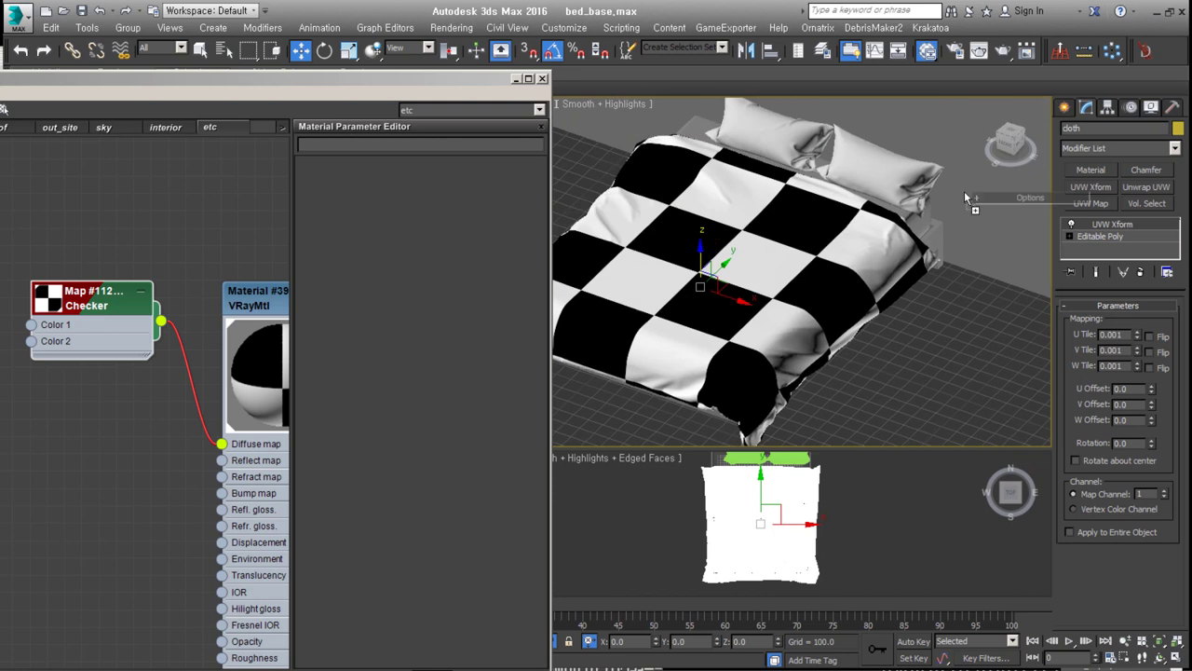
Close the material editor and select all five bed objects, including cloth and pillows.
left_click(966, 198)
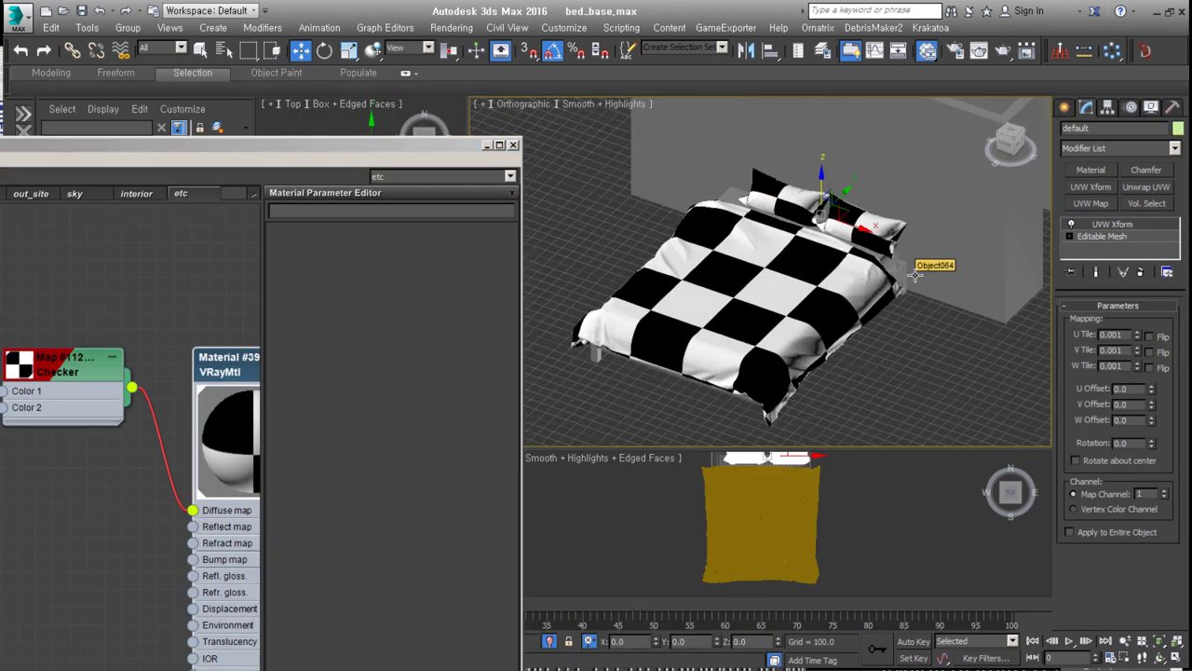
left_click(514, 145)
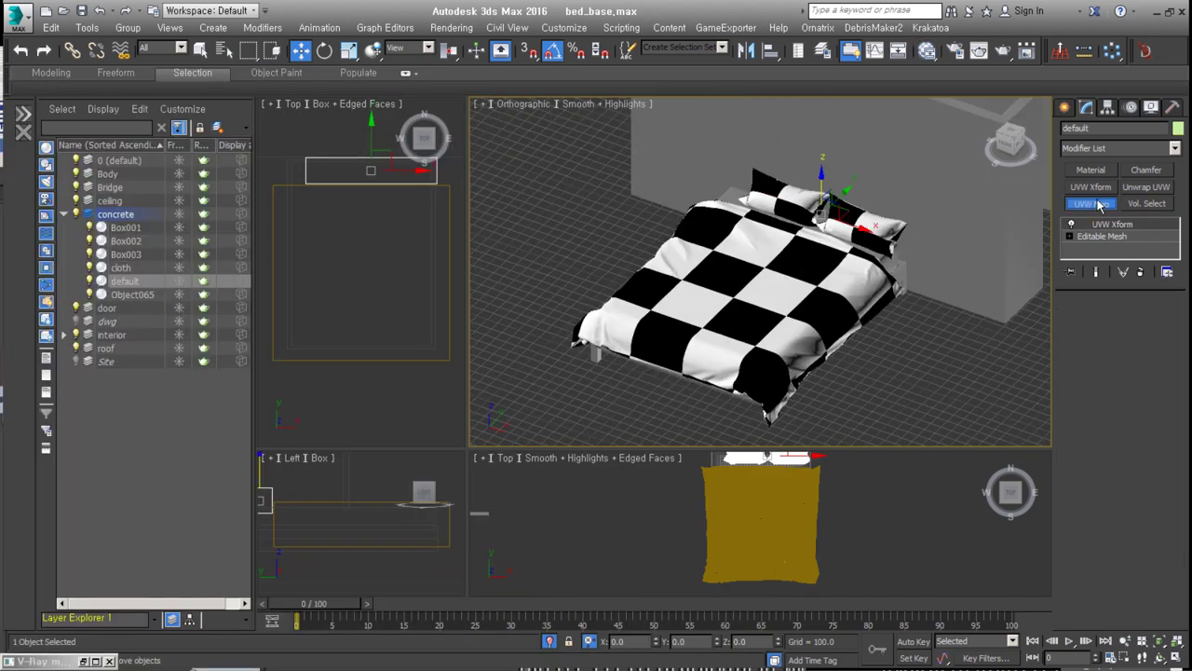
left_click(821, 316)
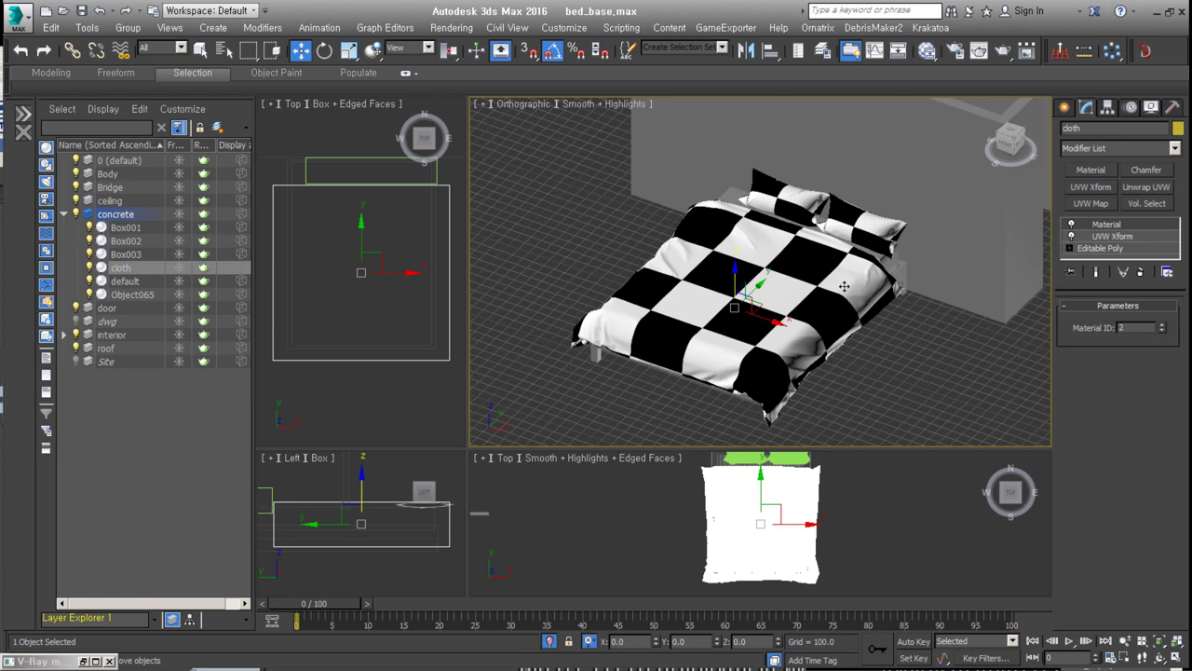
middle_click_drag(819, 361, 647, 265, "alt")
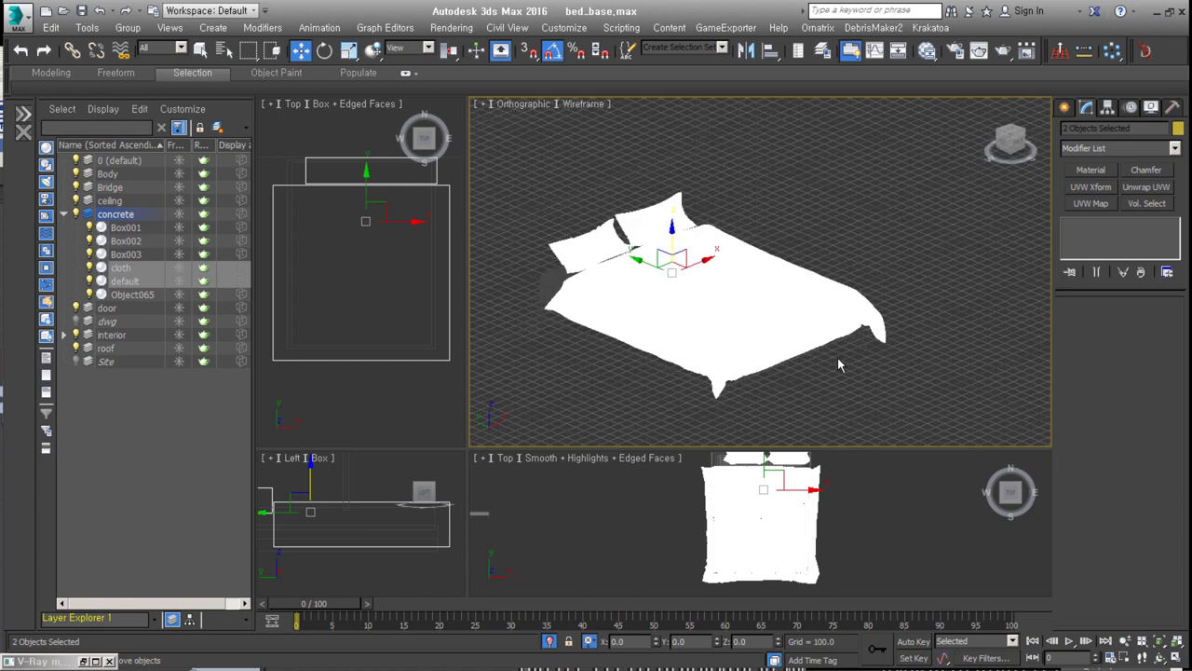
scroll(662, 242, "down", 3)
middle_click_drag(570, 314, 591, 318)
Group the selected bed objects as 'bed' and save the scene under a new name.
key("ctrl+g")
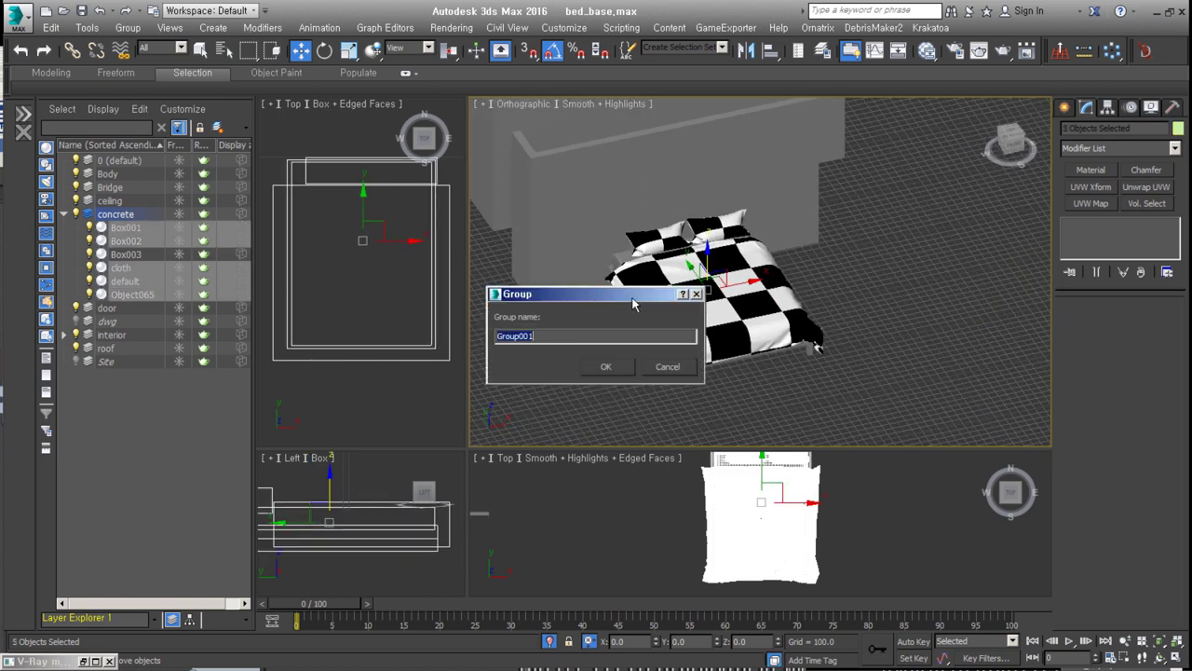
type("bed")
key("Return")
key("ctrl+shift+s")
key("Return")
Open the lake house scene 2_detailMod17.max with the bed and run a test render.
left_click(13, 10)
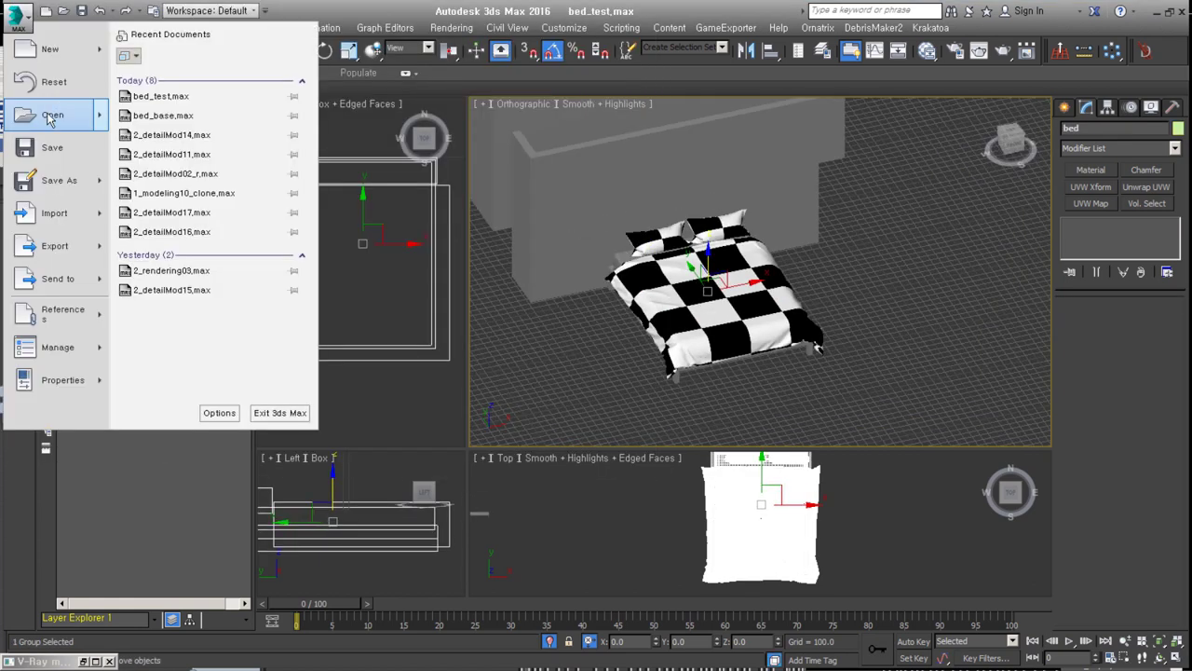
left_click(70, 122)
key("Return")
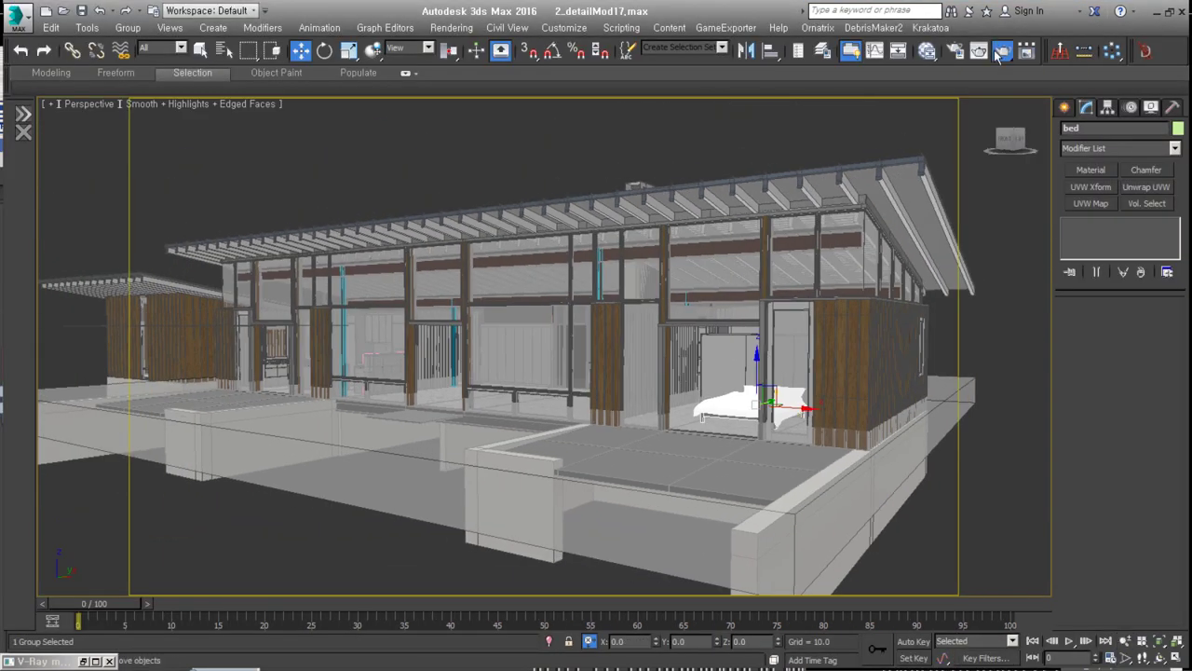
left_click(1000, 51)
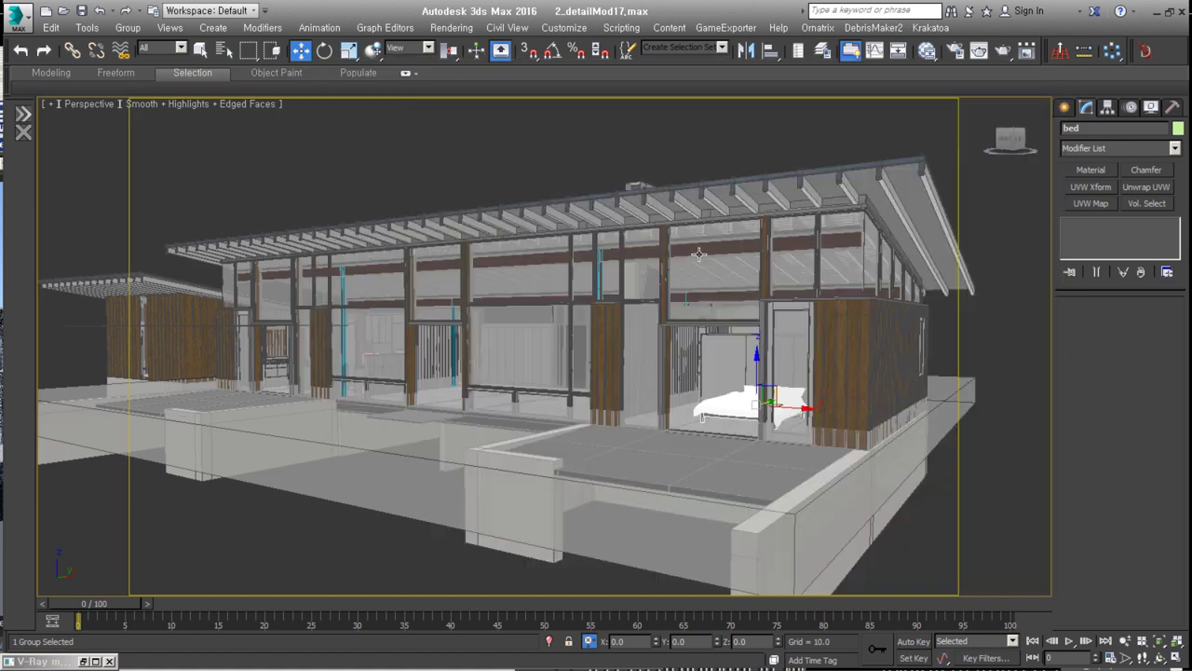
Switch to an orthographic view, briefly isolate the beam post, then restore the full scene.
key("u")
scroll(391, 391, "up", 5)
scroll(391, 391, "up", 5)
left_click(391, 392)
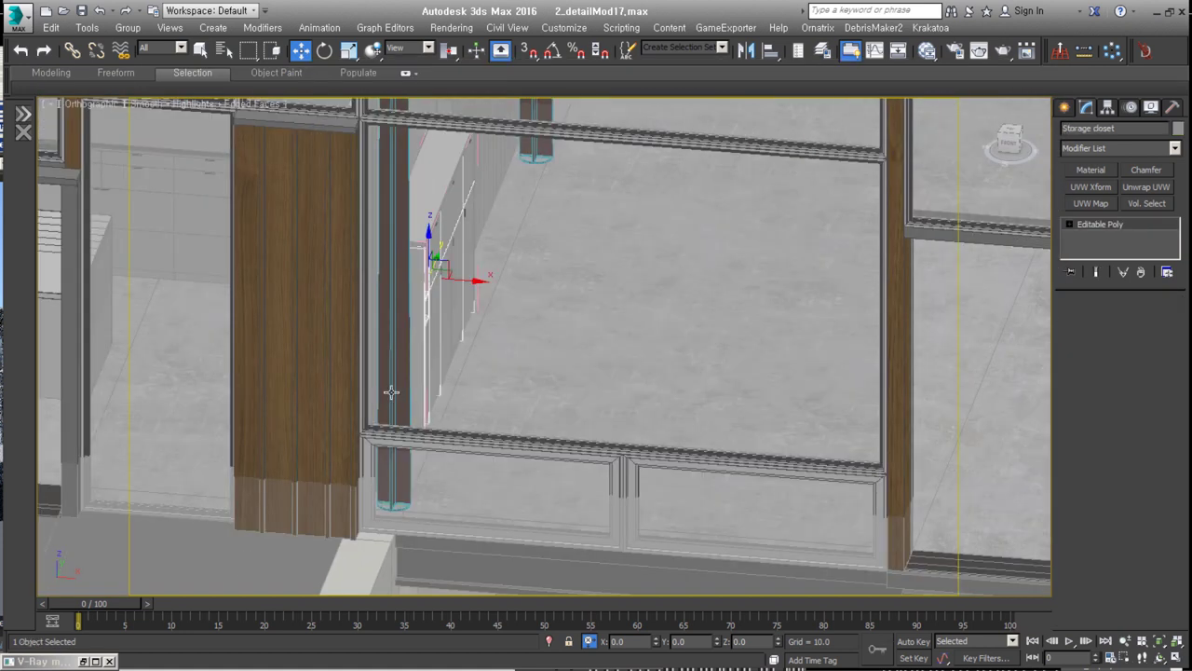
left_click(391, 392)
key("alt+q")
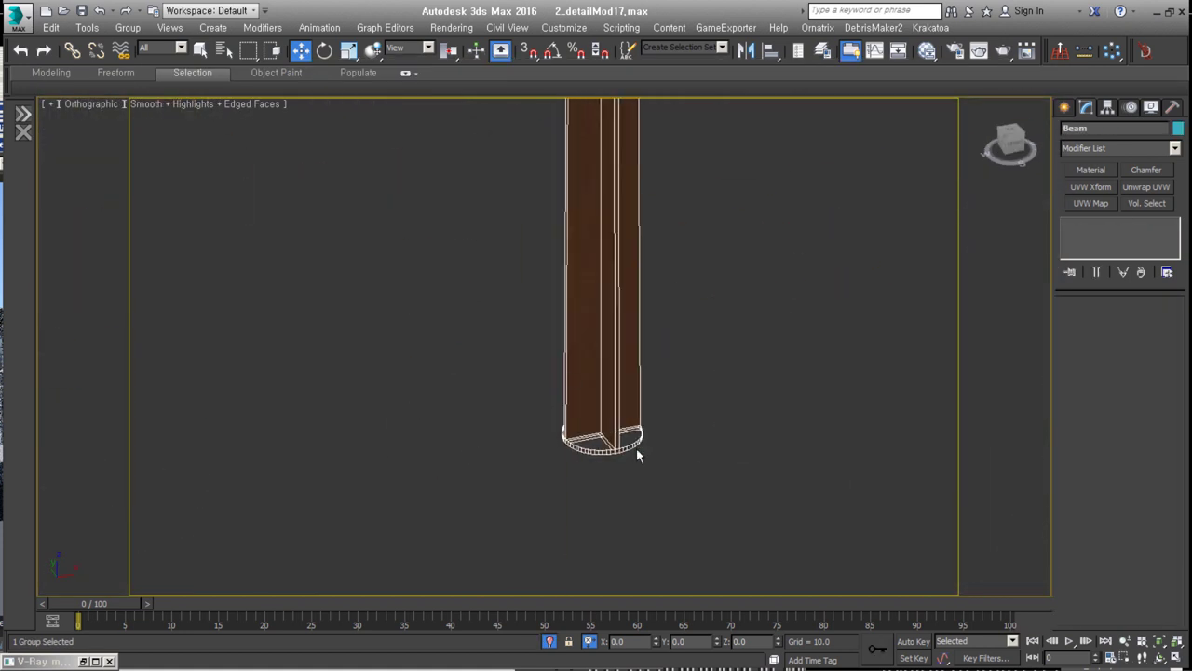
scroll(610, 475, "down", 5)
key("alt+q")
Isolate the sink cabinet and select the countertop slab in the four-view layout.
left_click(705, 348)
key("alt+q")
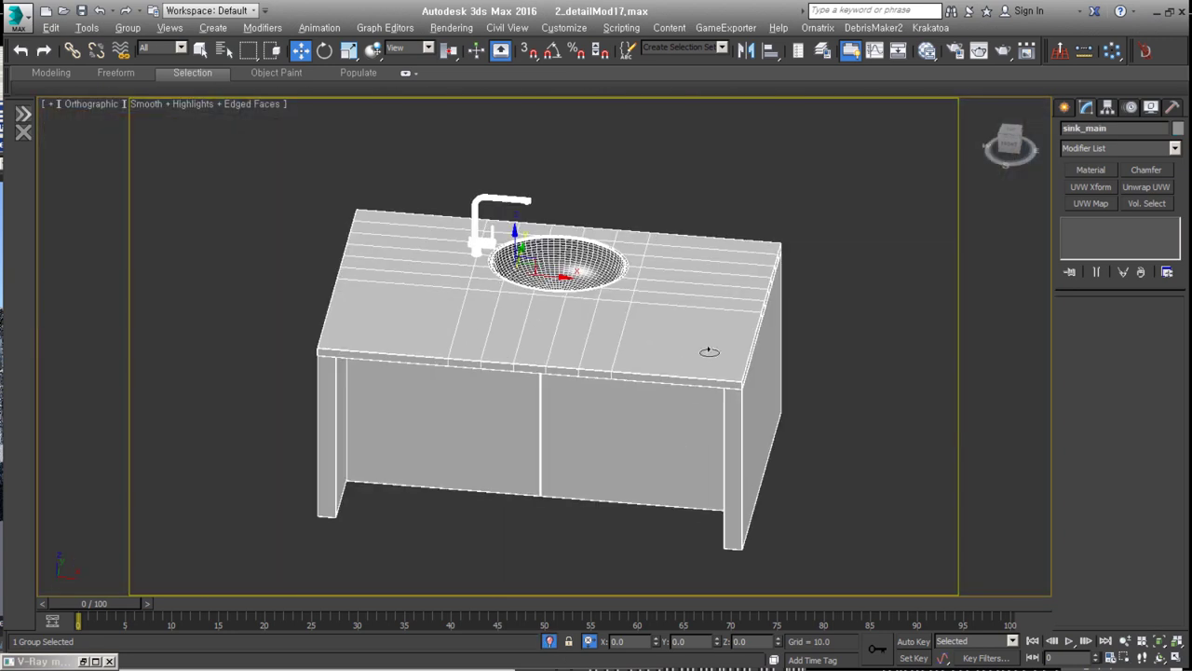
key("alt+w")
scroll(652, 352, "up", 3)
left_click(680, 328)
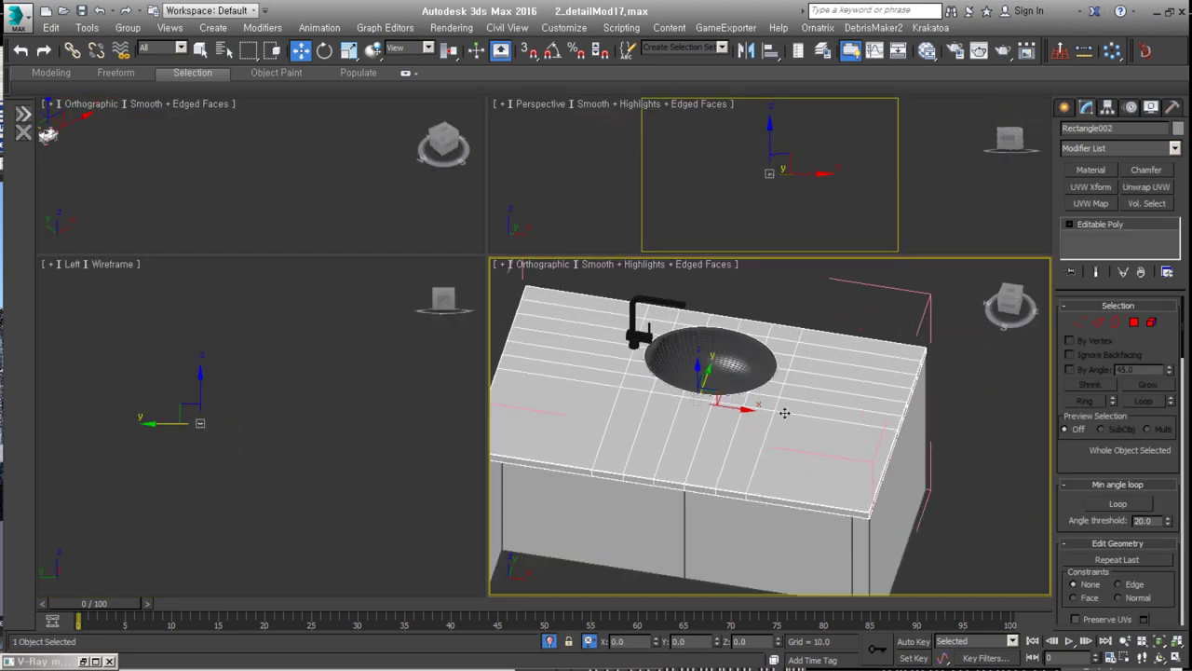
scroll(909, 428, "up", 5)
scroll(877, 463, "down", 5)
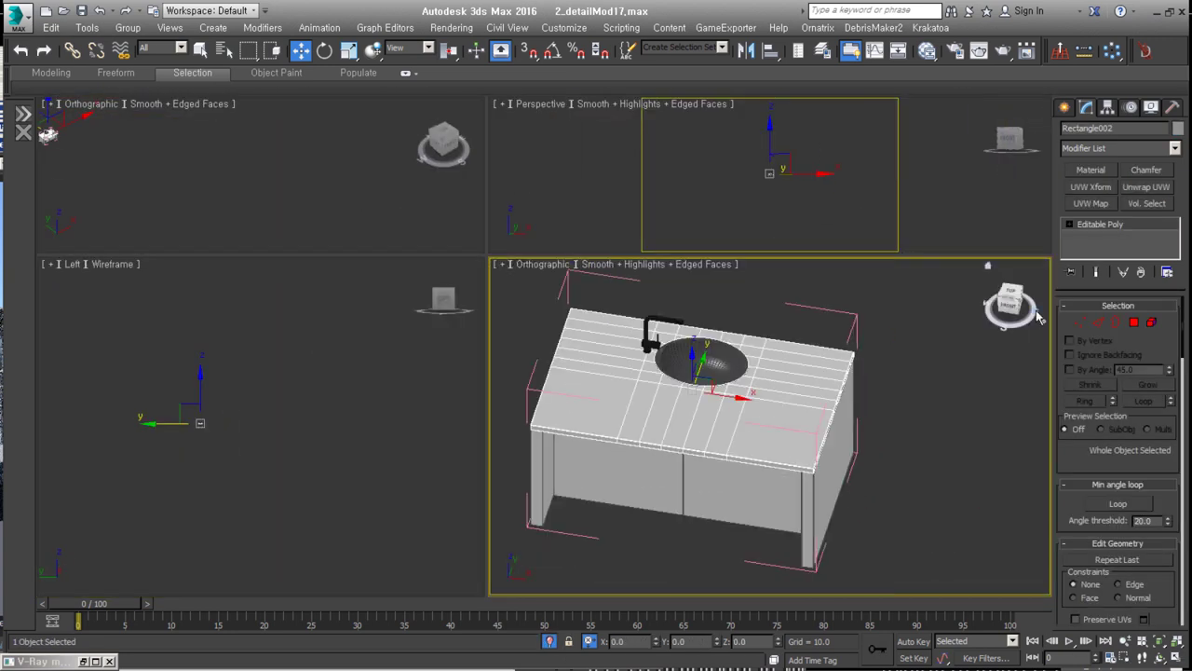
Draw an ellipse, 328.683 by 596.499, beside the sink cabinet in the Top viewport.
left_click(1064, 107)
key("t")
left_click(1087, 130)
left_click(1149, 229)
left_click_drag(759, 340, 1005, 478)
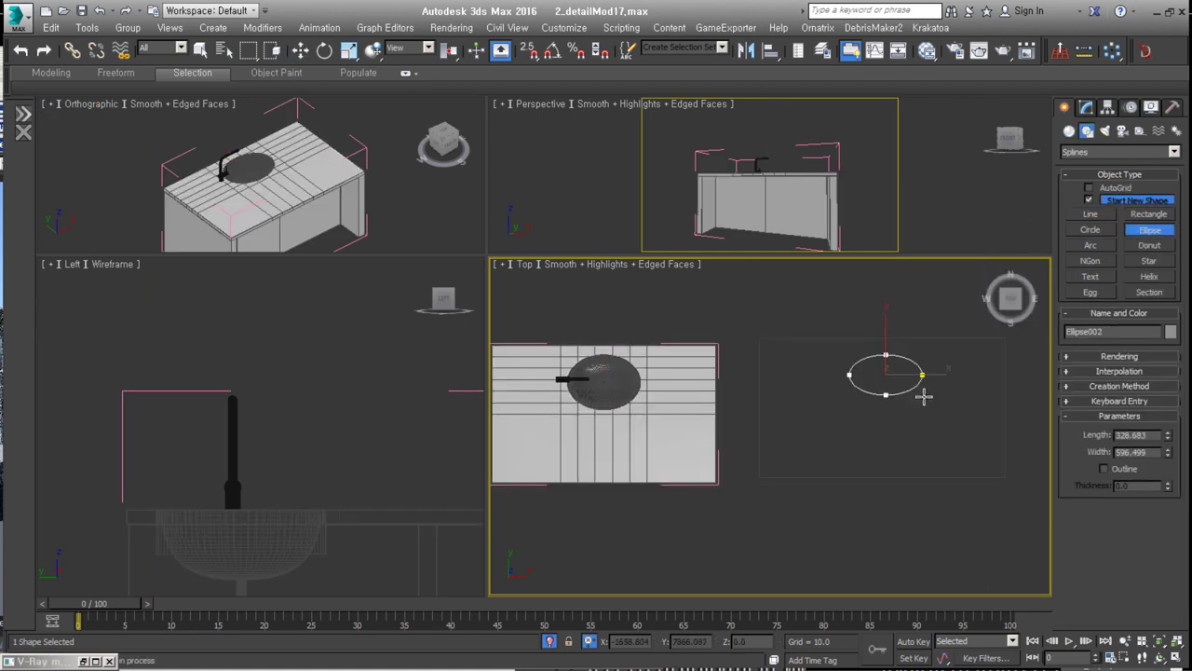
Turn Rectangle003 into a gridded terrain slab with Populate:Terrain.
key("alt+a")
left_click(922, 376)
left_click(772, 342)
left_click(715, 574)
middle_click_drag(873, 474, 803, 416, "alt")
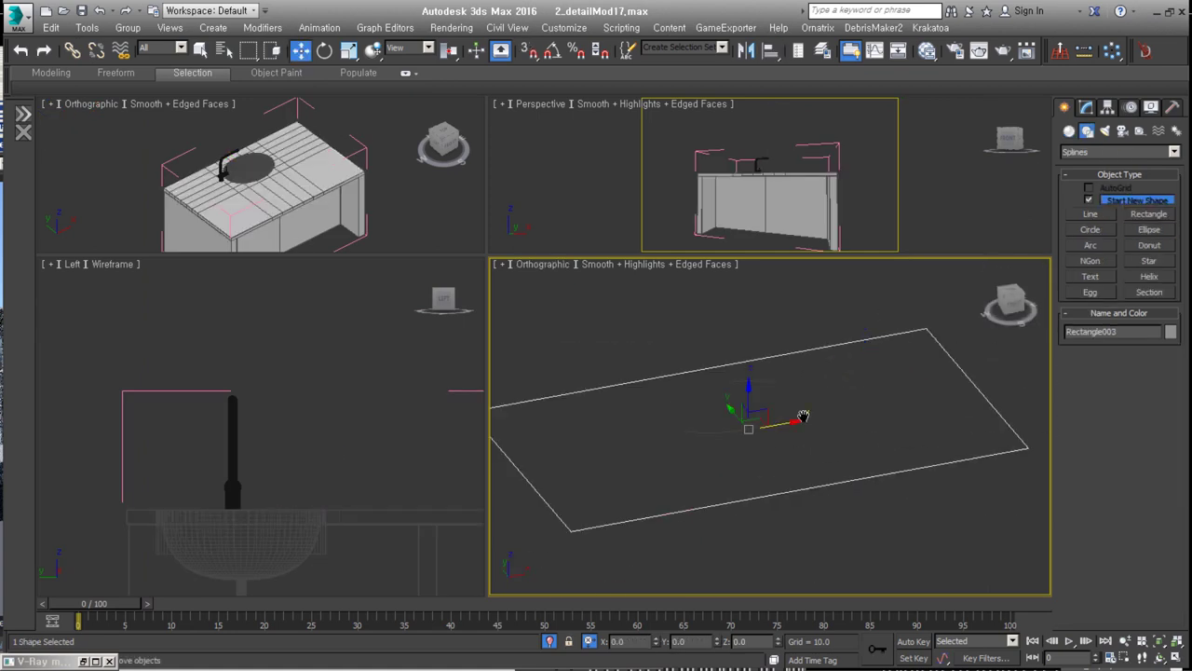
double_click(1138, 50)
left_click(918, 150)
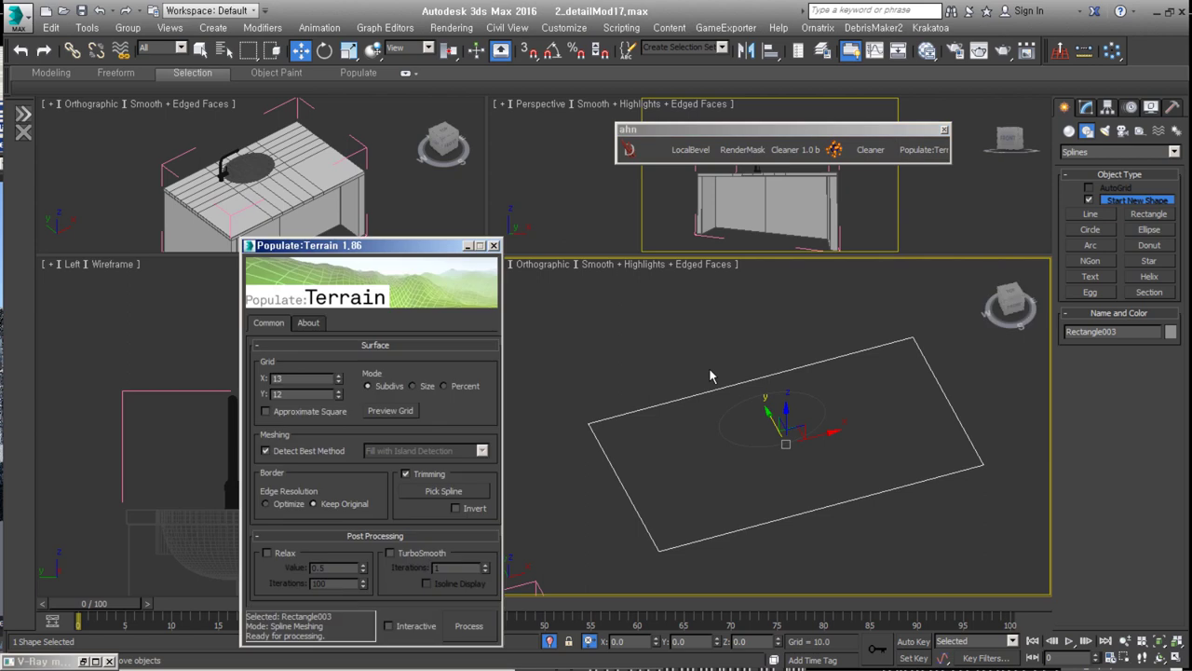
left_click(388, 625)
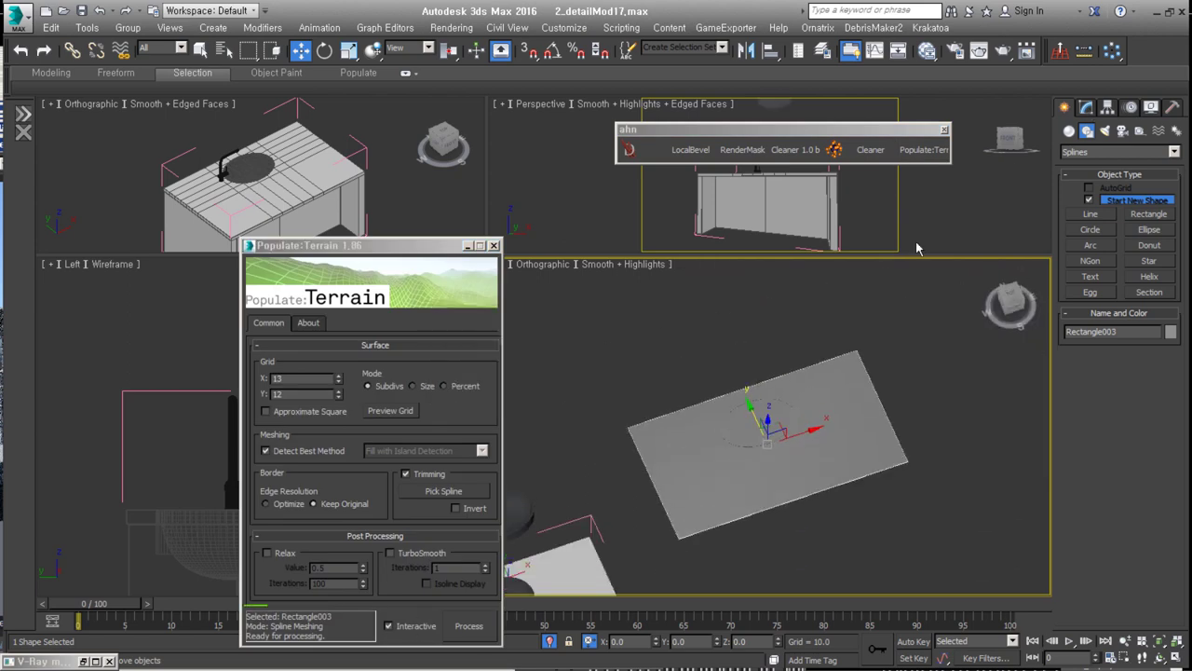
Trim the slab with Ellipse002 as the sink hole, using 16 ellipse steps.
middle_click_drag(787, 471, 800, 452)
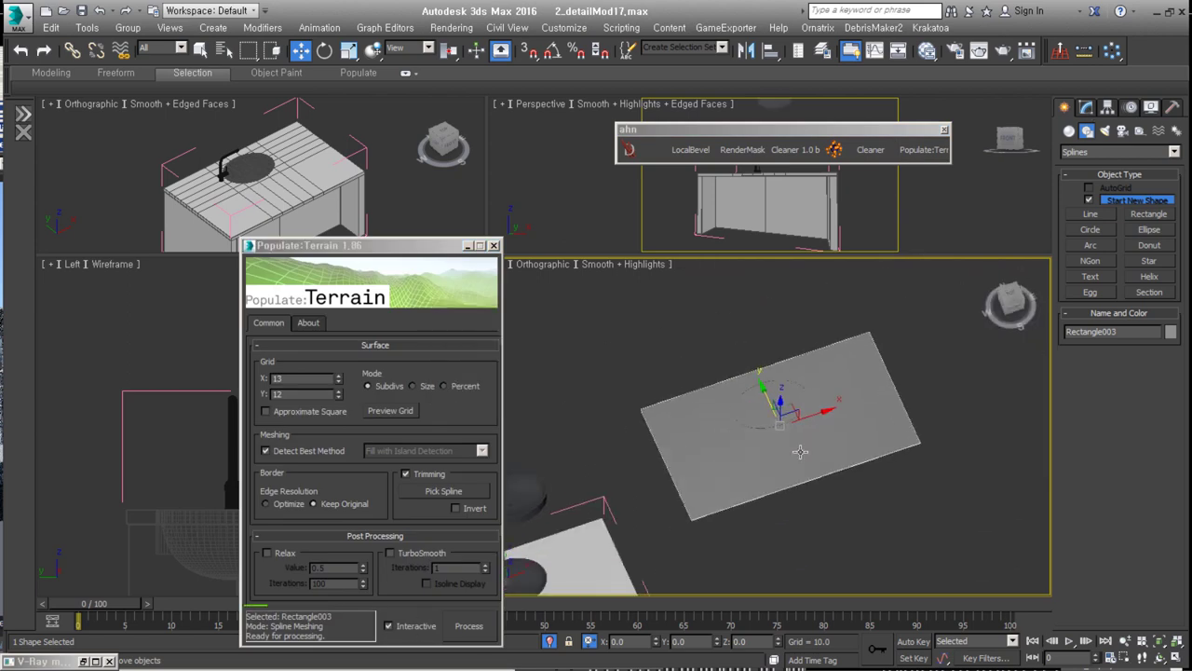
left_click(455, 507)
key("F4")
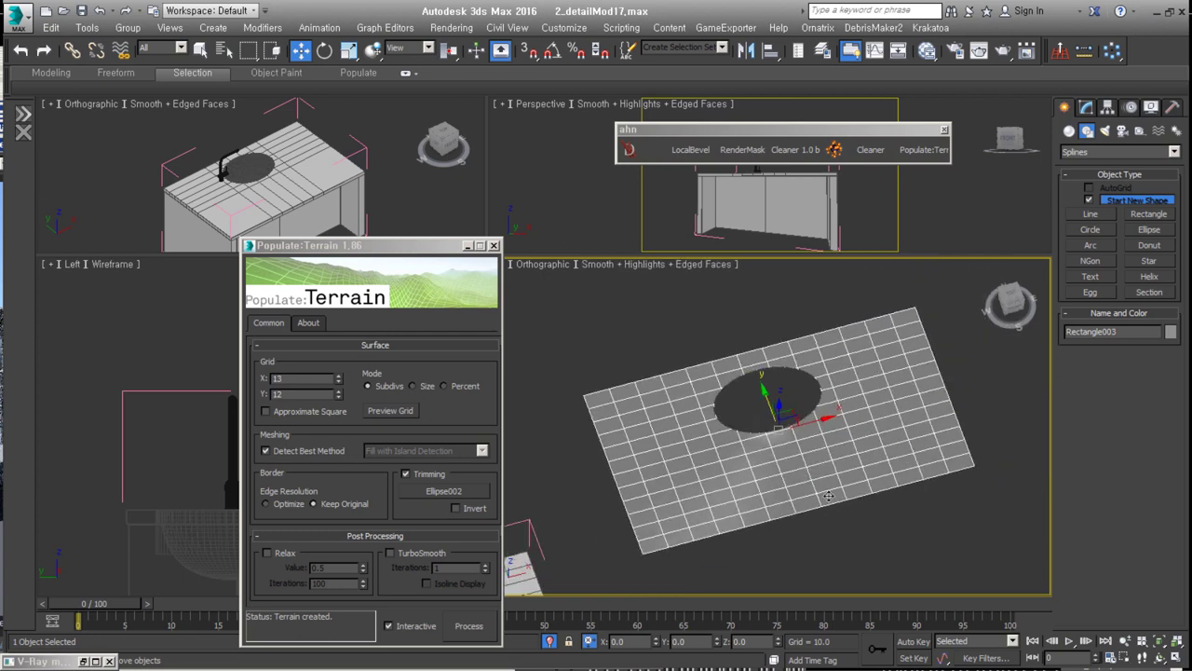
scroll(667, 434, "up", 5)
left_click(667, 434)
key("z")
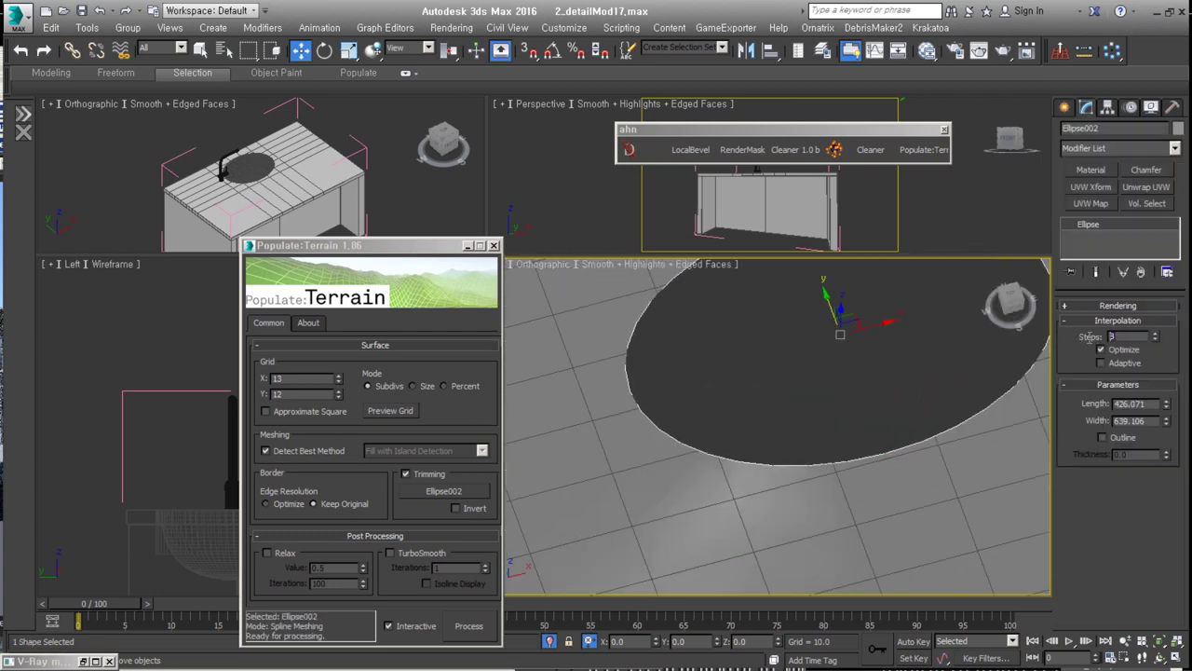
middle_click_drag(745, 284, 748, 314, "alt")
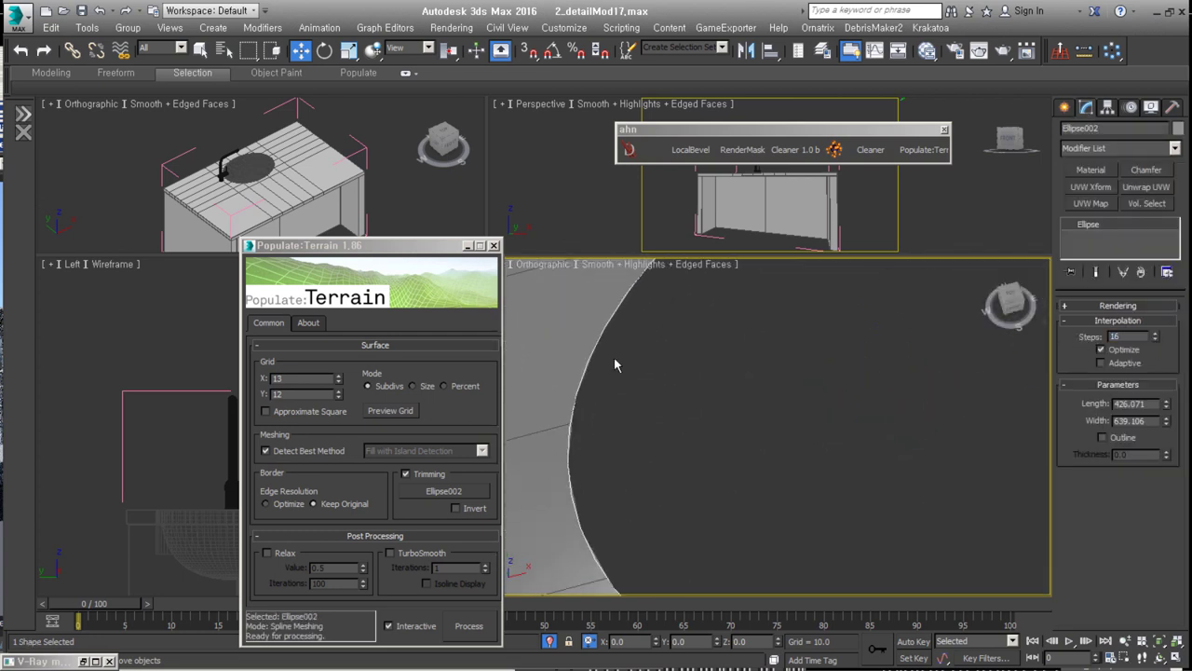
left_click(914, 392)
key("z")
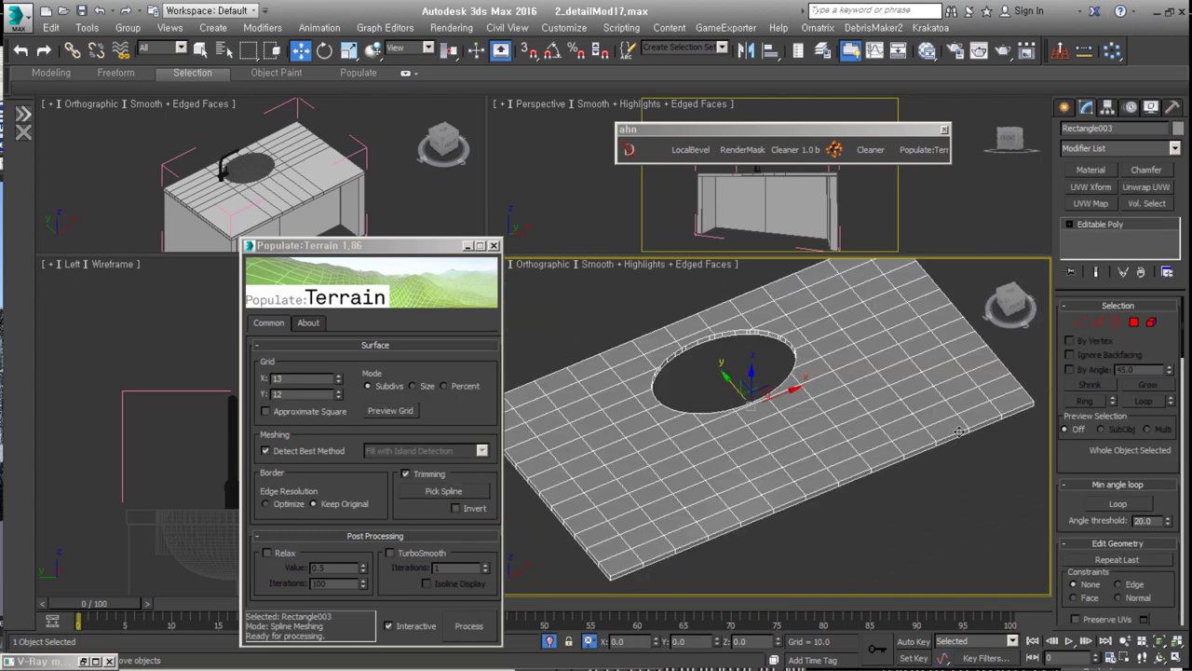
Chamfer the slab's border edges in Editable Poly edge mode.
left_click(1096, 324)
middle_click_drag(896, 510, 904, 473, "alt")
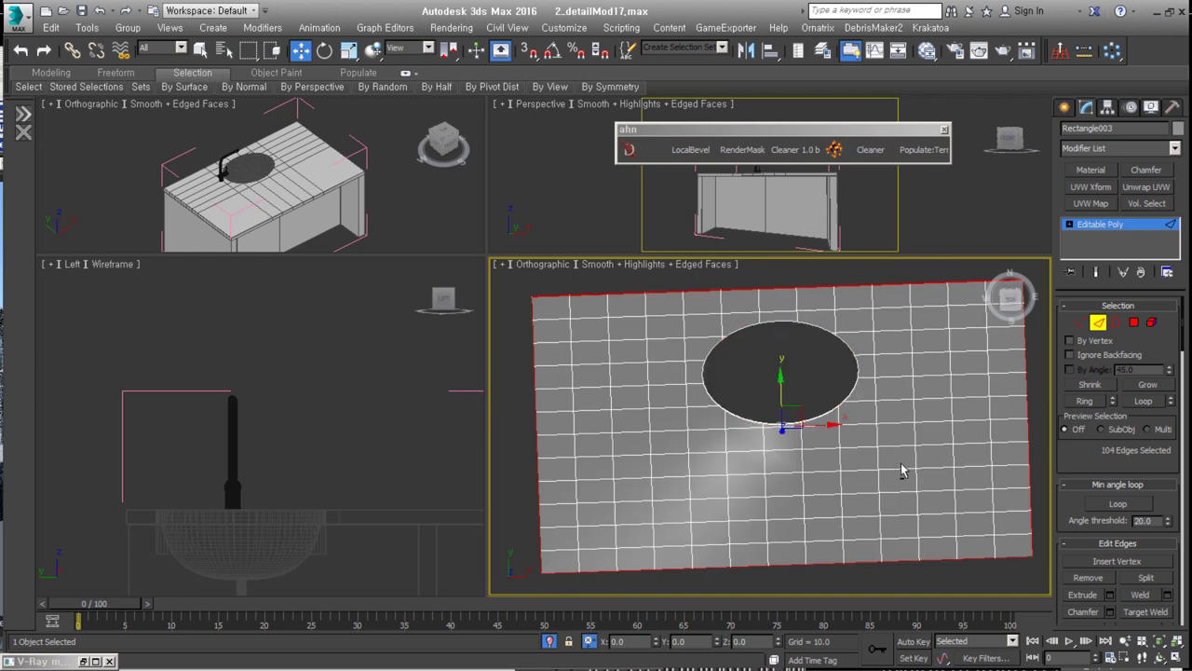
scroll(904, 473, "up", 3)
right_click(870, 434)
left_click(732, 474)
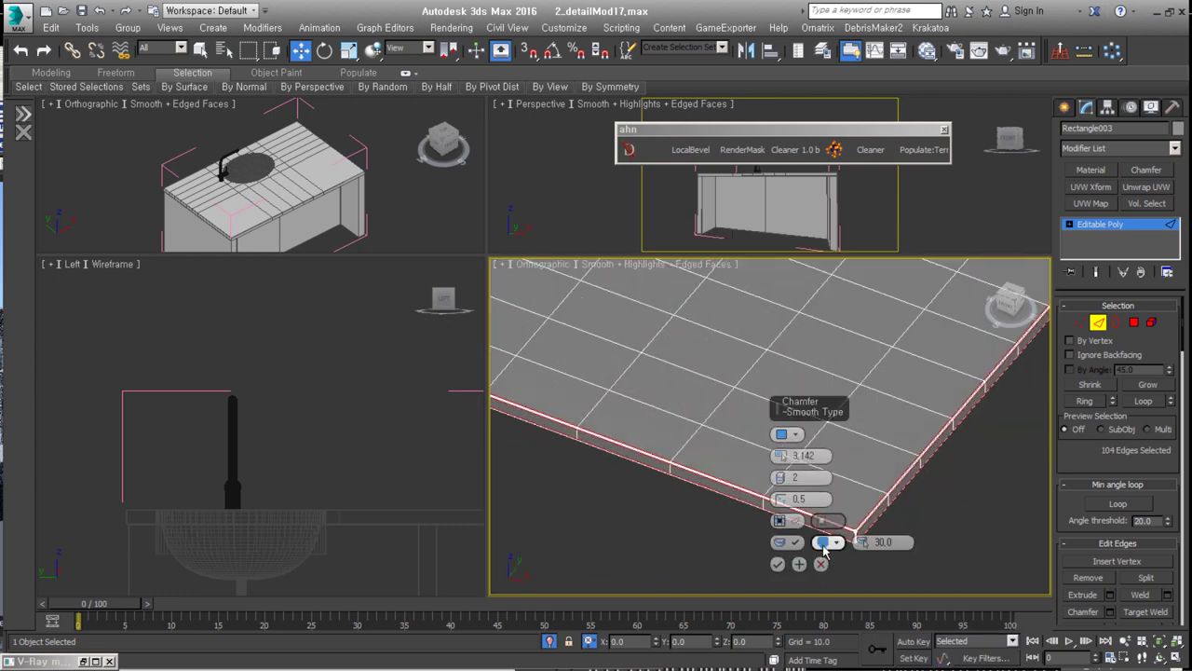
key("Return")
Exit edge editing, end isolation, and frame the tap and sink bowl in the view.
key("2")
key("F4")
key("z")
key("alt+q")
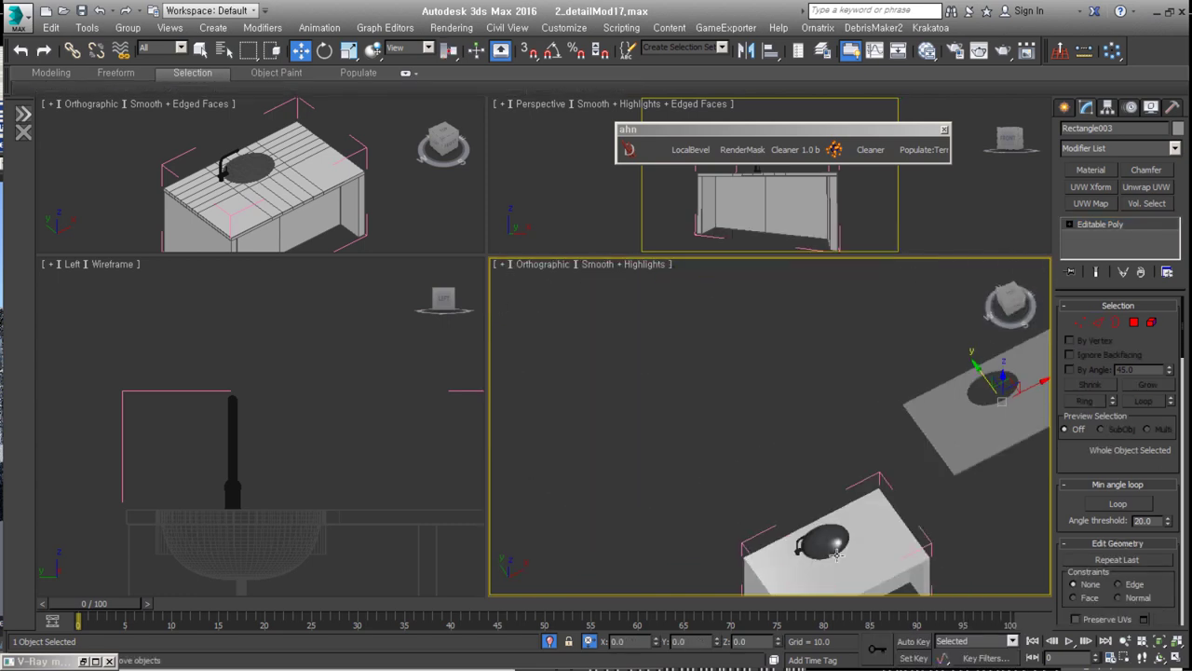
scroll(652, 439, "up", 5)
left_click(652, 438)
scroll(652, 438, "up", 3)
key("F4")
Select the cabinet group shinkA and isolate it on its own.
left_click(941, 438)
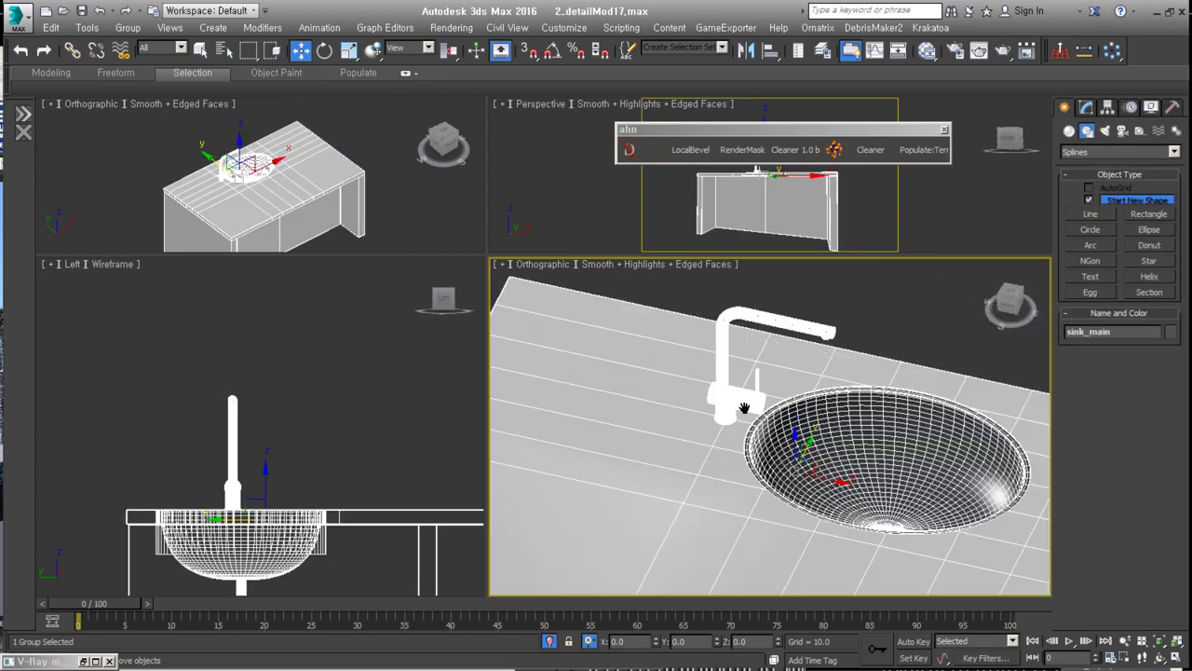
key("F4")
scroll(772, 453, "up", 5)
scroll(876, 333, "down", 5)
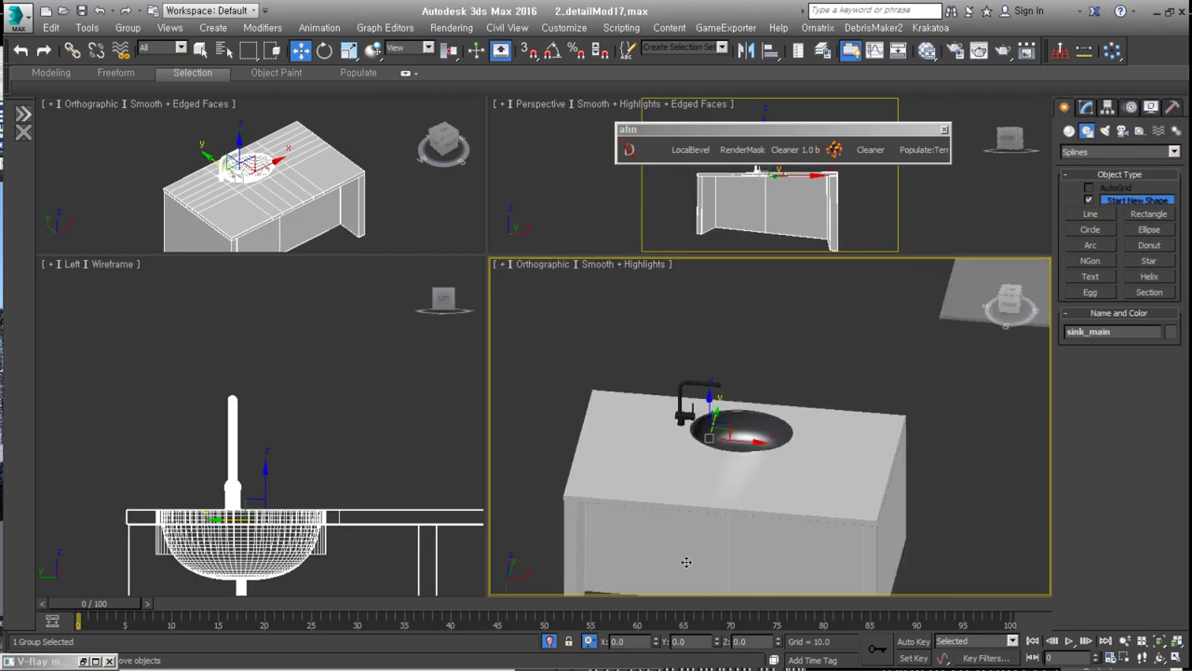
left_click(859, 427)
key("alt+q")
scroll(810, 419, "up", 2)
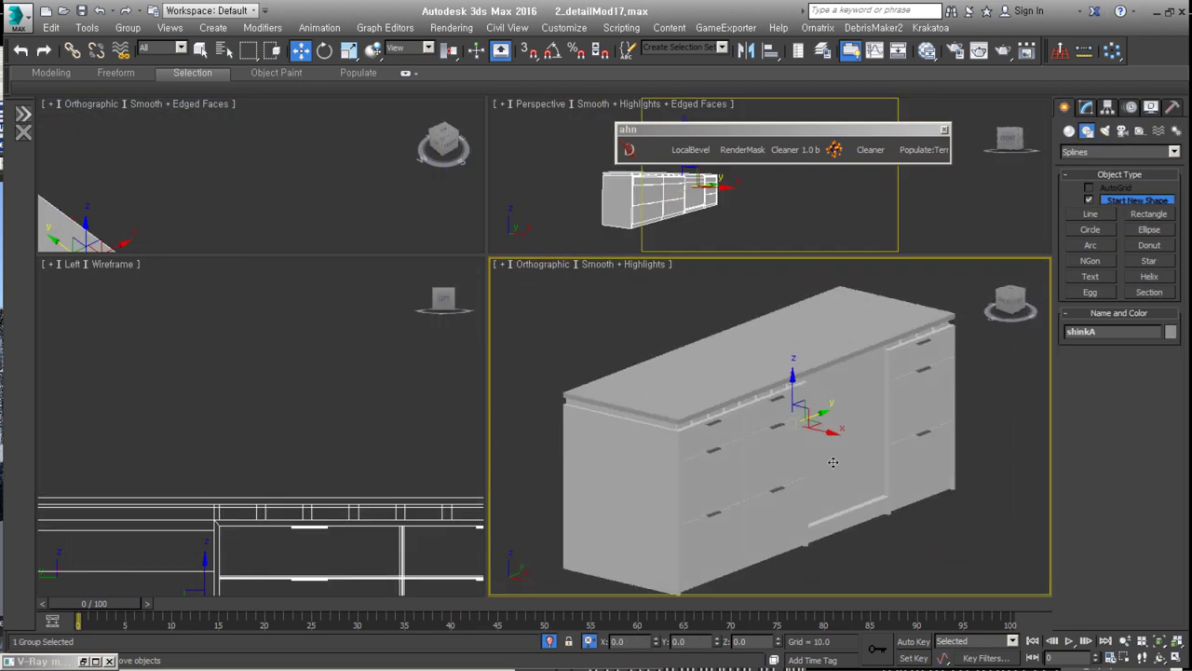
scroll(750, 406, "up", 1)
Select the five cabinet parts together inside shinkA.
left_click(716, 481)
mouse_move(716, 481)
middle_mouse_down("alt")
mouse_move(850, 484)
mouse_move(817, 503)
middle_mouse_up("alt")
left_click(818, 503)
key("F3")
left_click(808, 494)
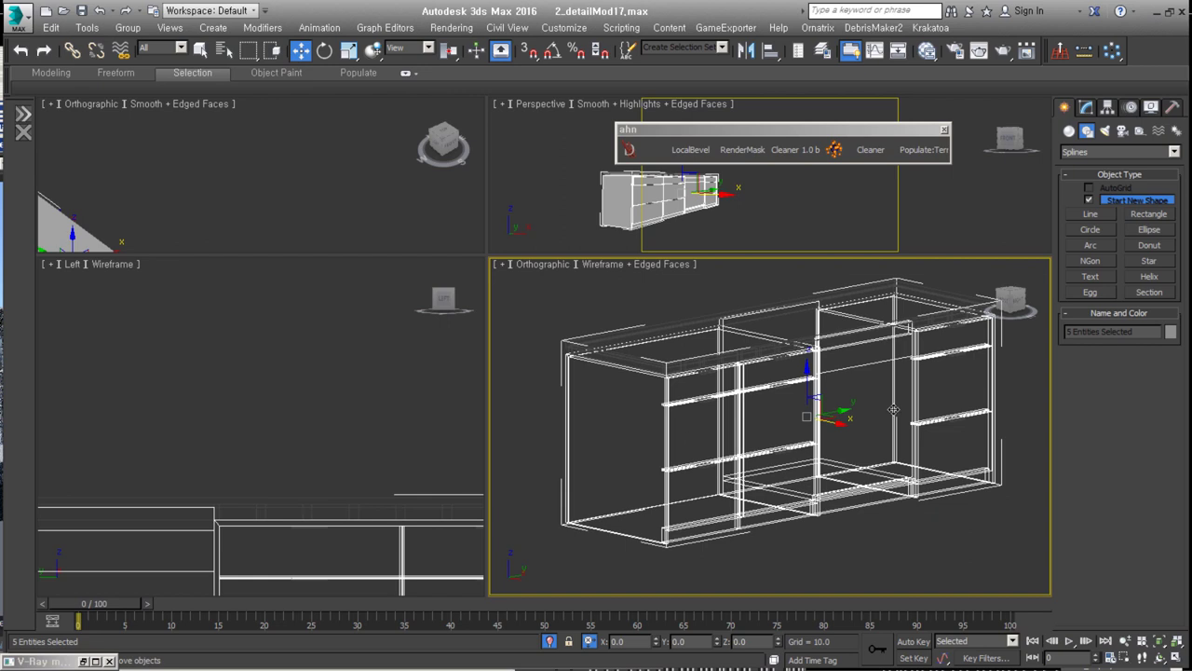
key("F3")
Apply a Box UVW Map and an Unwrap UVW to the parts, then bring up the UV Editor.
left_click(1086, 107)
left_click(1090, 203)
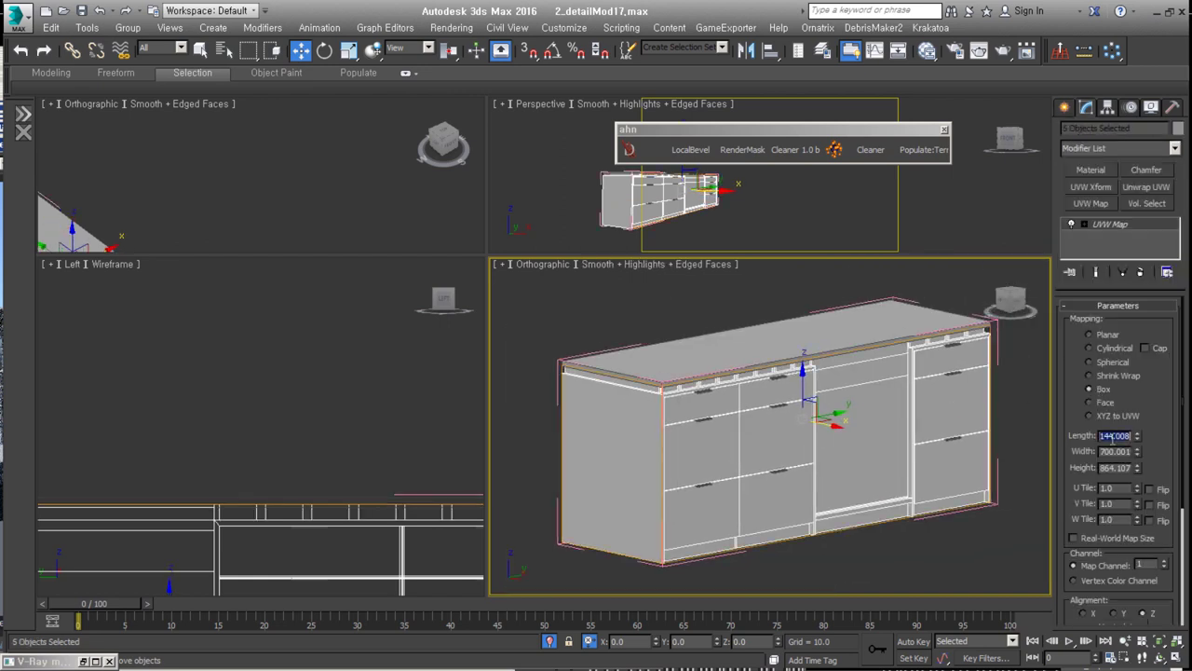
middle_click_drag(759, 415, 750, 418, "alt")
left_click(1145, 187)
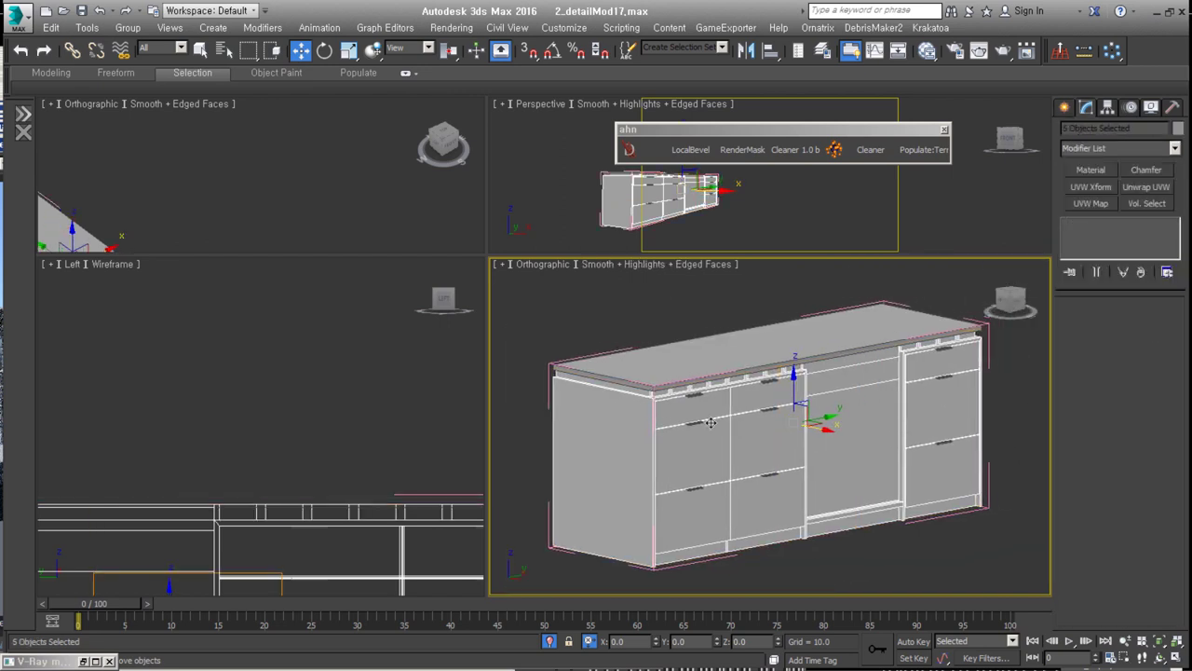
left_click(1118, 477)
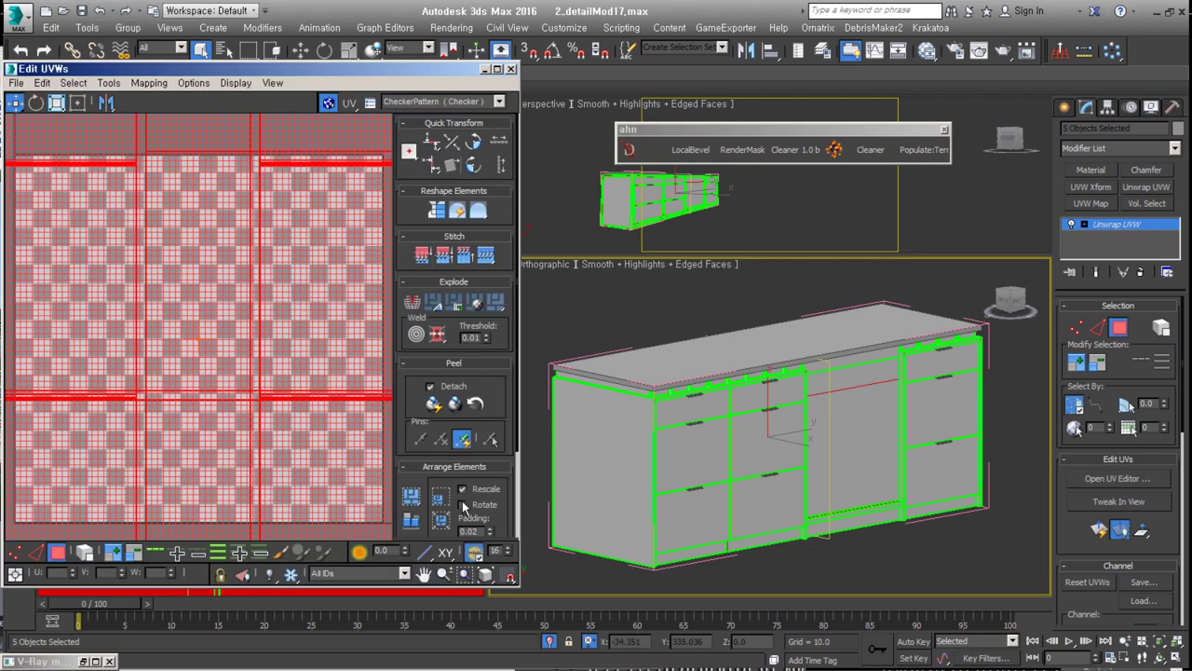
Enable rotation for packing, break the cabinet's UV edges into seams, and select all UV faces.
left_click(463, 503)
scroll(206, 298, "up", 5)
key("2")
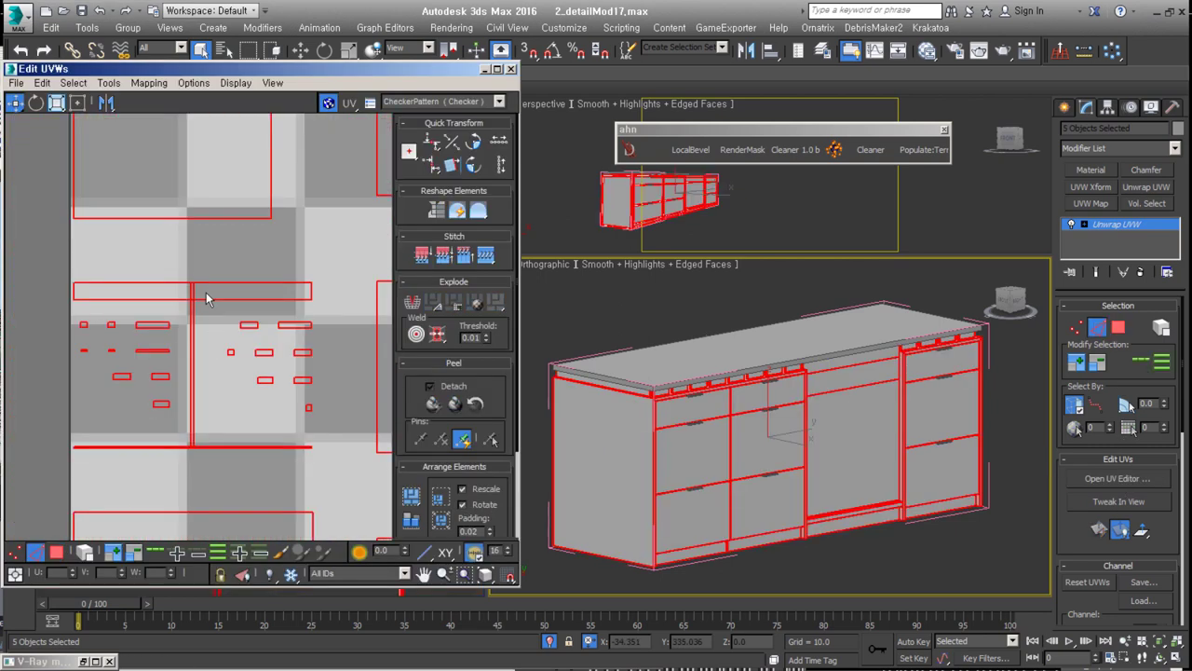
scroll(210, 445, "up", 2)
scroll(142, 444, "down", 4)
scroll(294, 425, "up", 5)
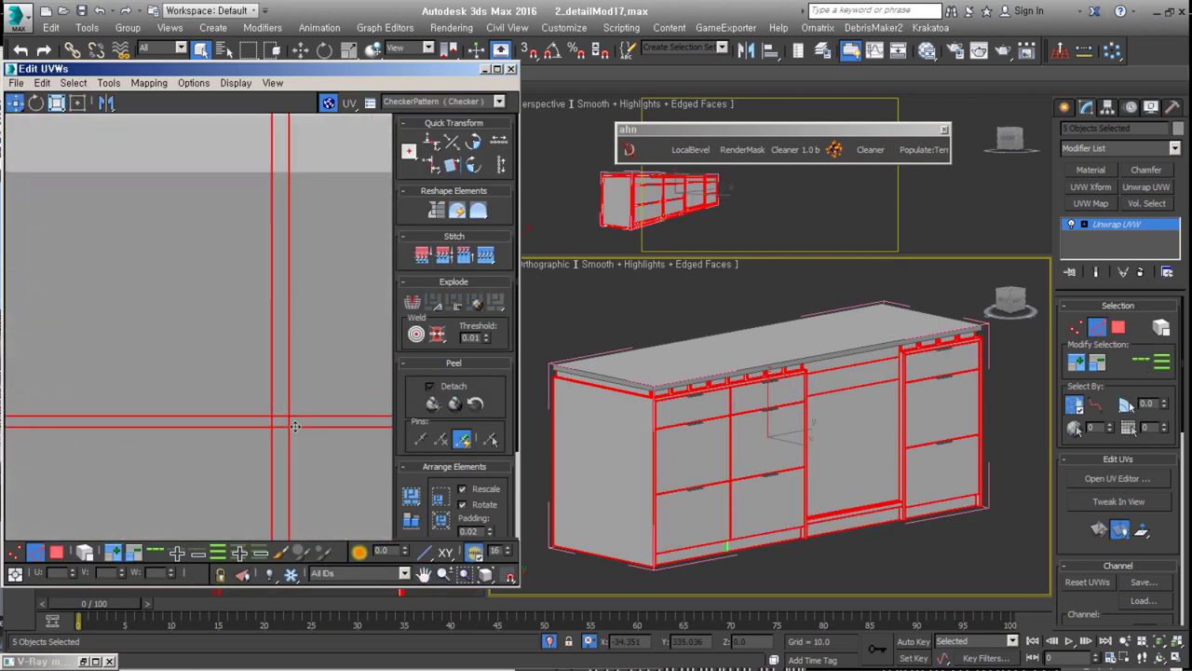
scroll(295, 426, "down", 3)
scroll(295, 426, "down", 2)
left_click(410, 305)
key("ctrl+a")
Assign the wood material in the Slate Material Editor and clear the UV selection.
scroll(269, 483, "down", 2)
scroll(269, 484, "down", 2)
key("m")
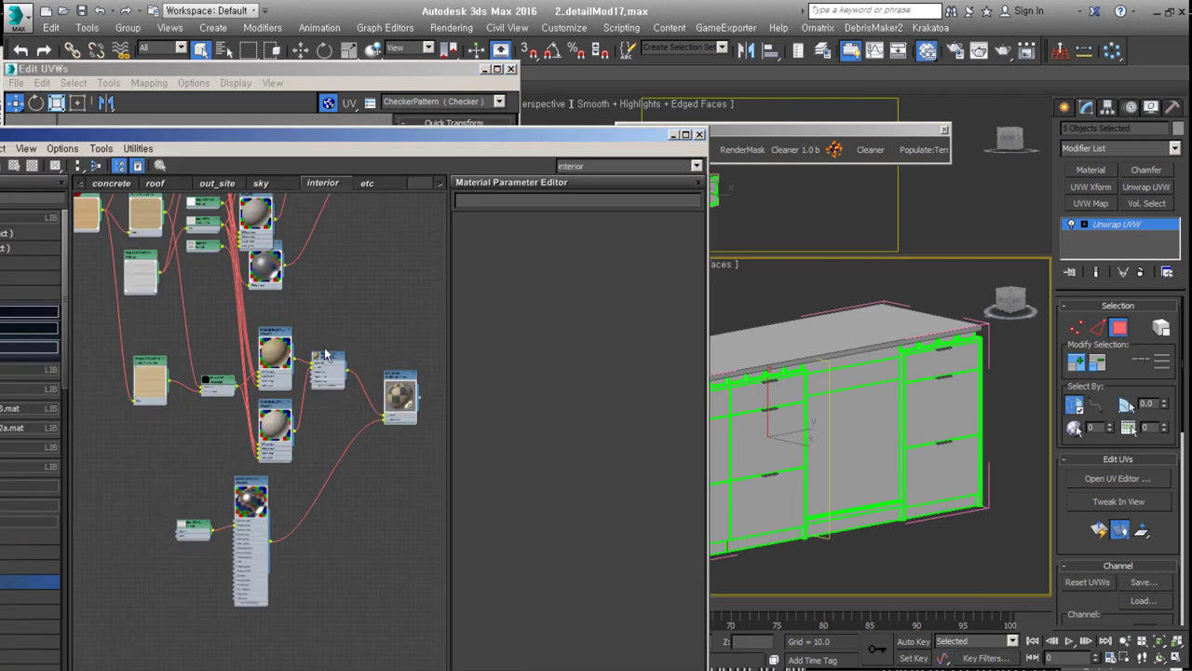
left_click(672, 138)
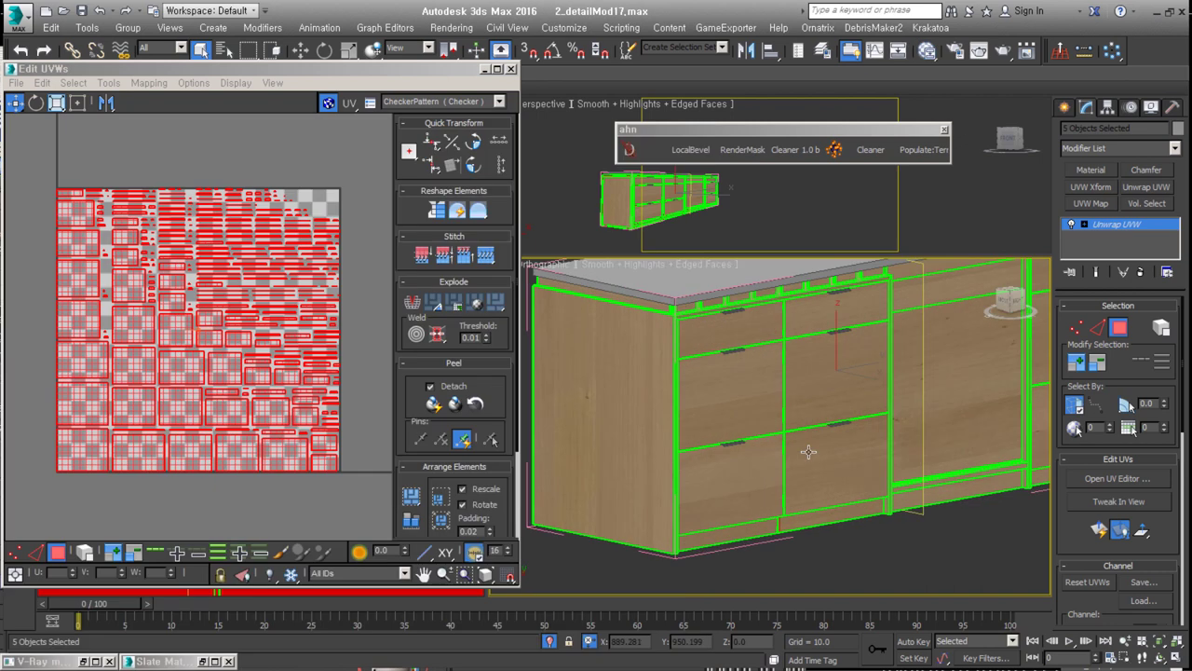
left_click(184, 154)
left_click(838, 470)
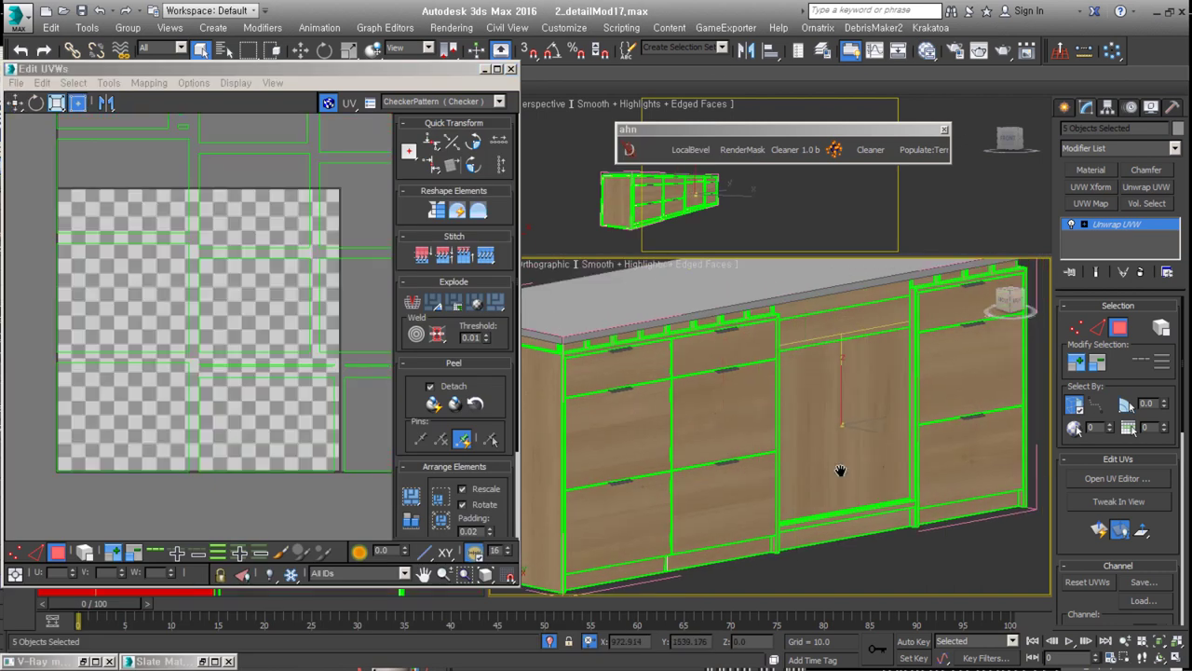
Chamfer the 108 edges of the shink22 panel.
scroll(736, 339, "up", 5)
scroll(848, 327, "down", 2)
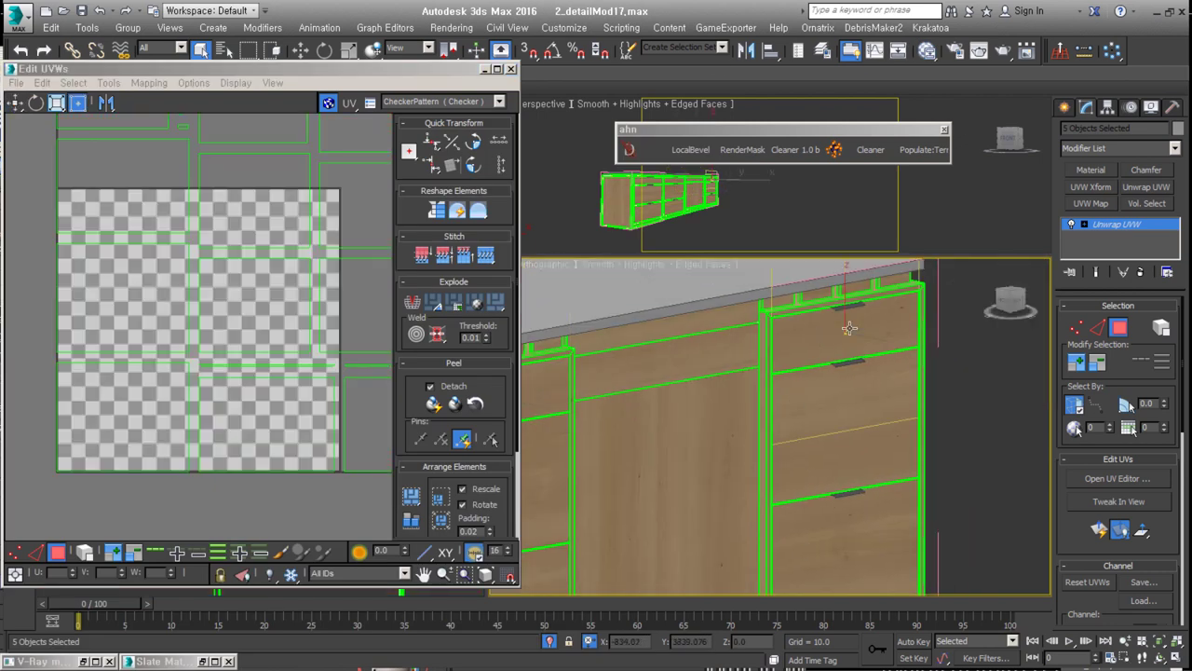
mouse_move(693, 436)
middle_mouse_down()
mouse_move(722, 449)
mouse_move(689, 409)
mouse_move(841, 451)
middle_mouse_up()
left_click(708, 438)
scroll(687, 408, "up", 5)
key("2")
key("ctrl+shift+c")
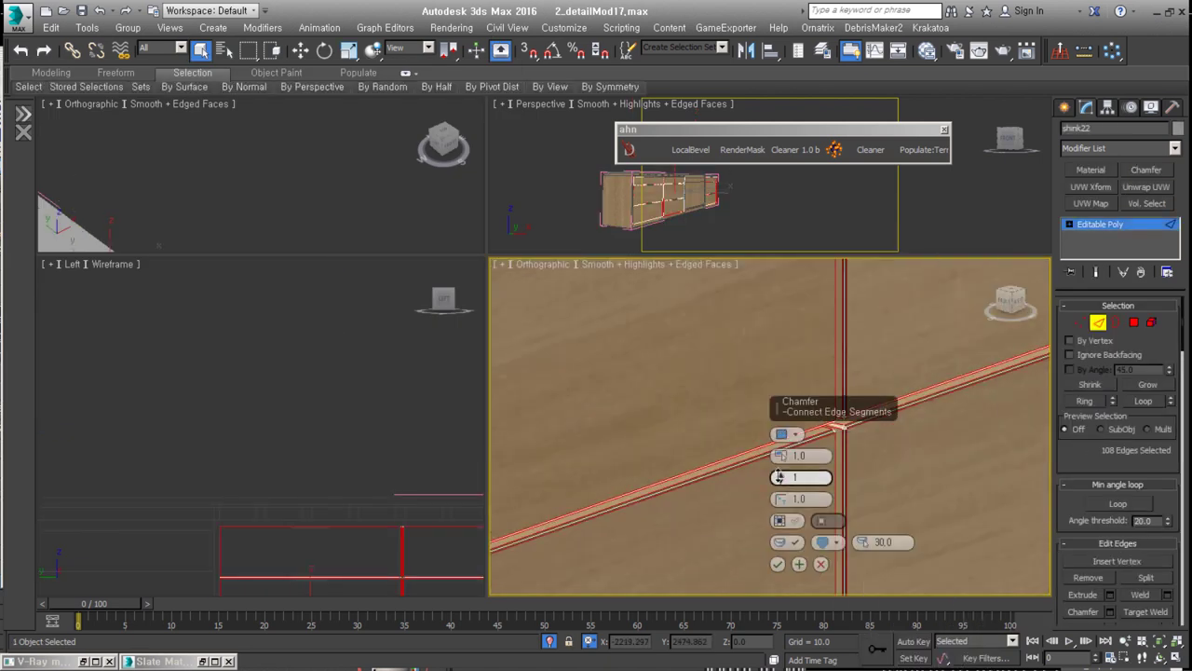
key("Return")
End isolation of the cabinet group to show the whole house again.
scroll(939, 407, "down", 3)
scroll(904, 434, "down", 3)
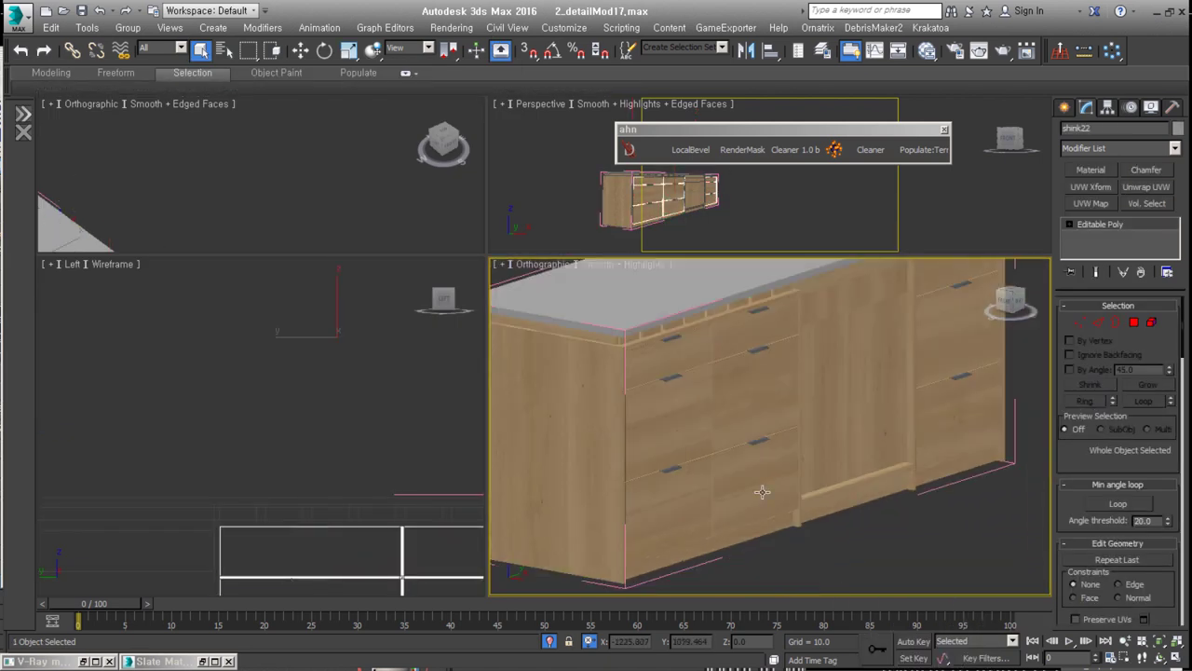
left_click(834, 428)
key("alt+q")
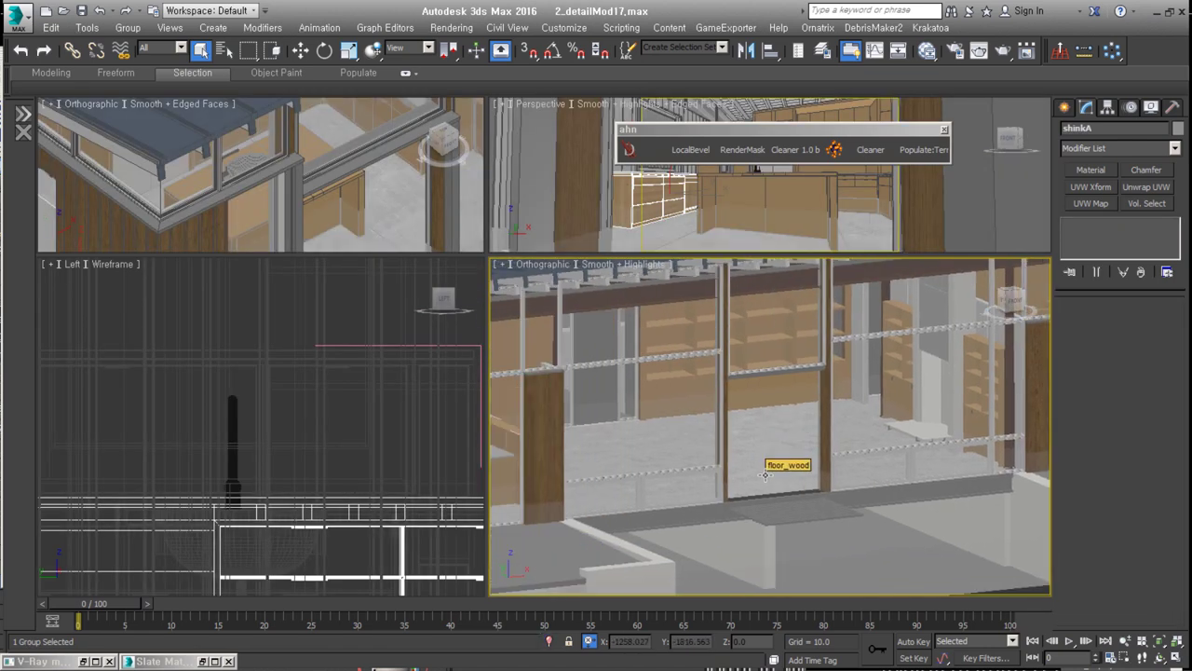
Zoom out in the bottom-right orthographic viewport to show the entire lake house.
scroll(762, 474, "down", 5)
scroll(810, 456, "down", 3)
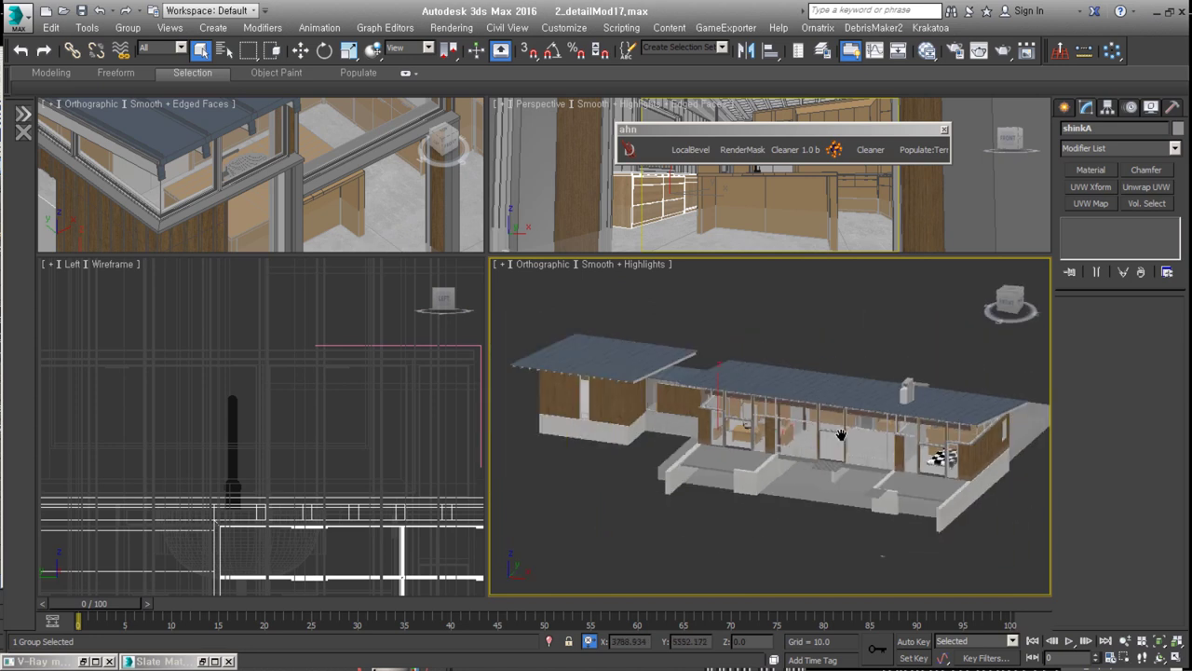